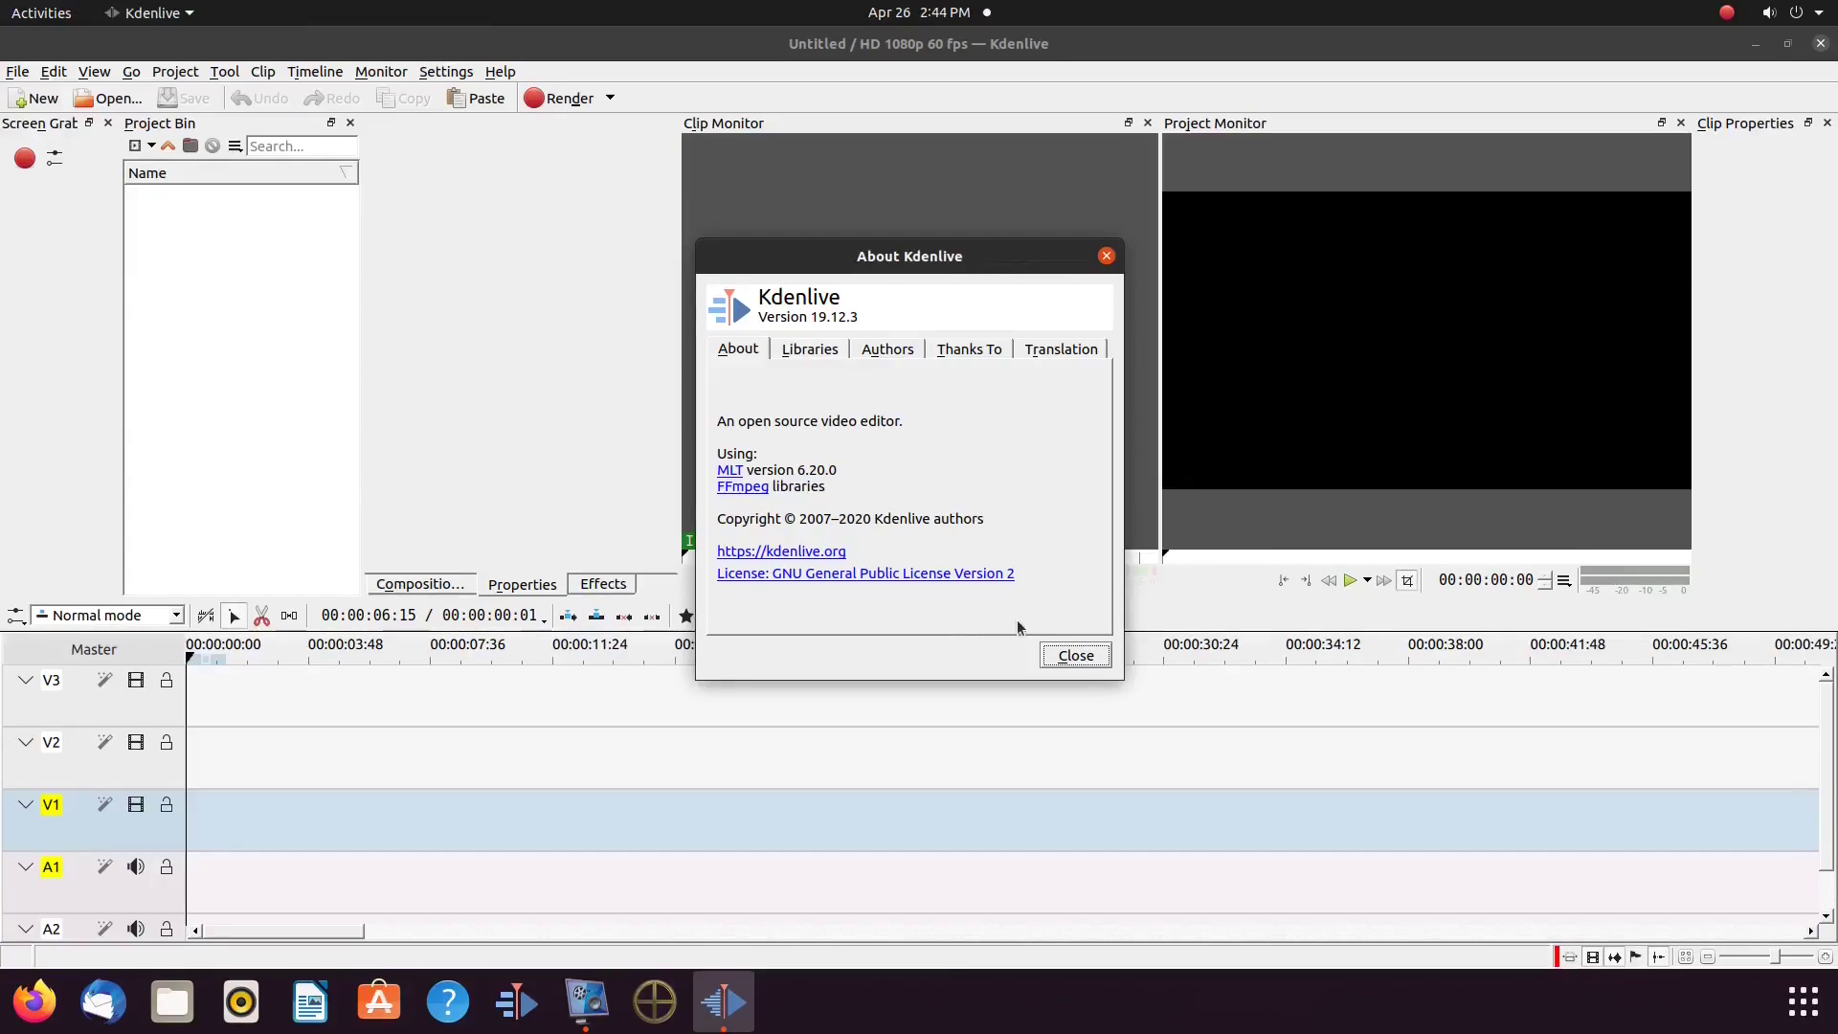
Close the About Kdenlive window and open the Settings menu
click(1074, 655)
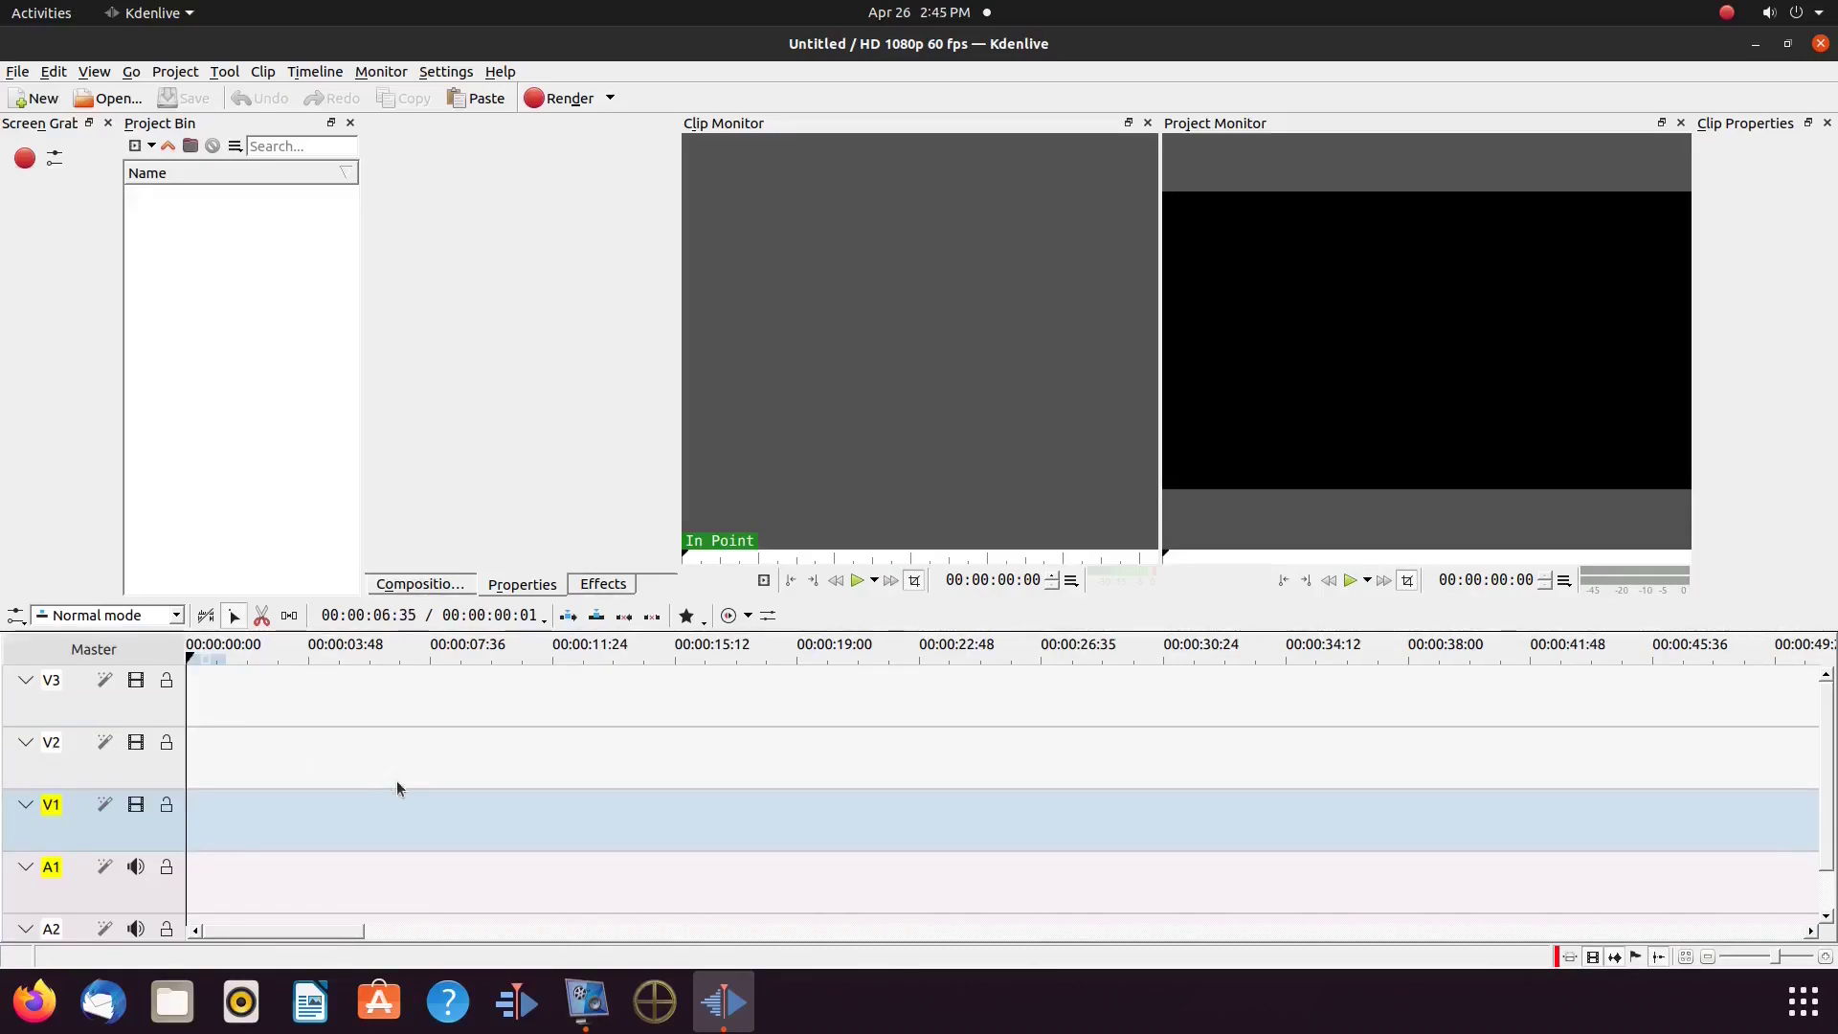
click(455, 75)
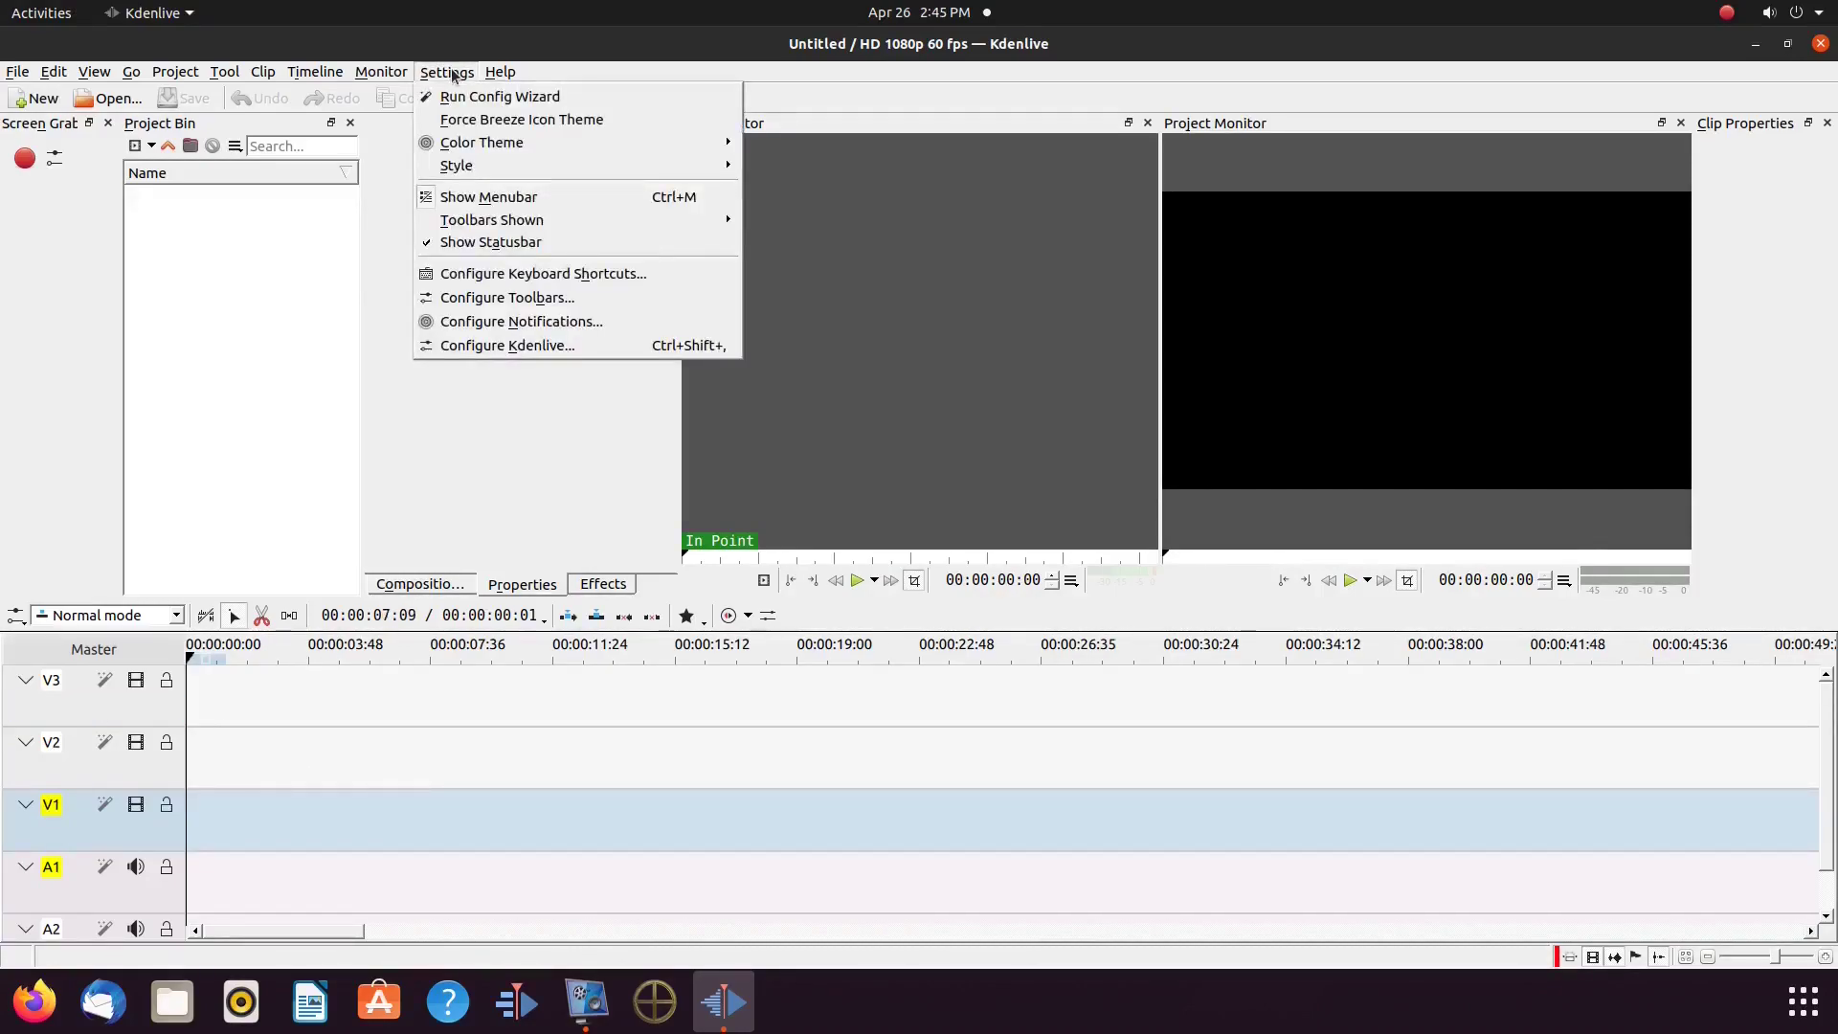
Set the Project Defaults to 4 video tracks in Configure Kdenlive, apply, and confirm
click(510, 347)
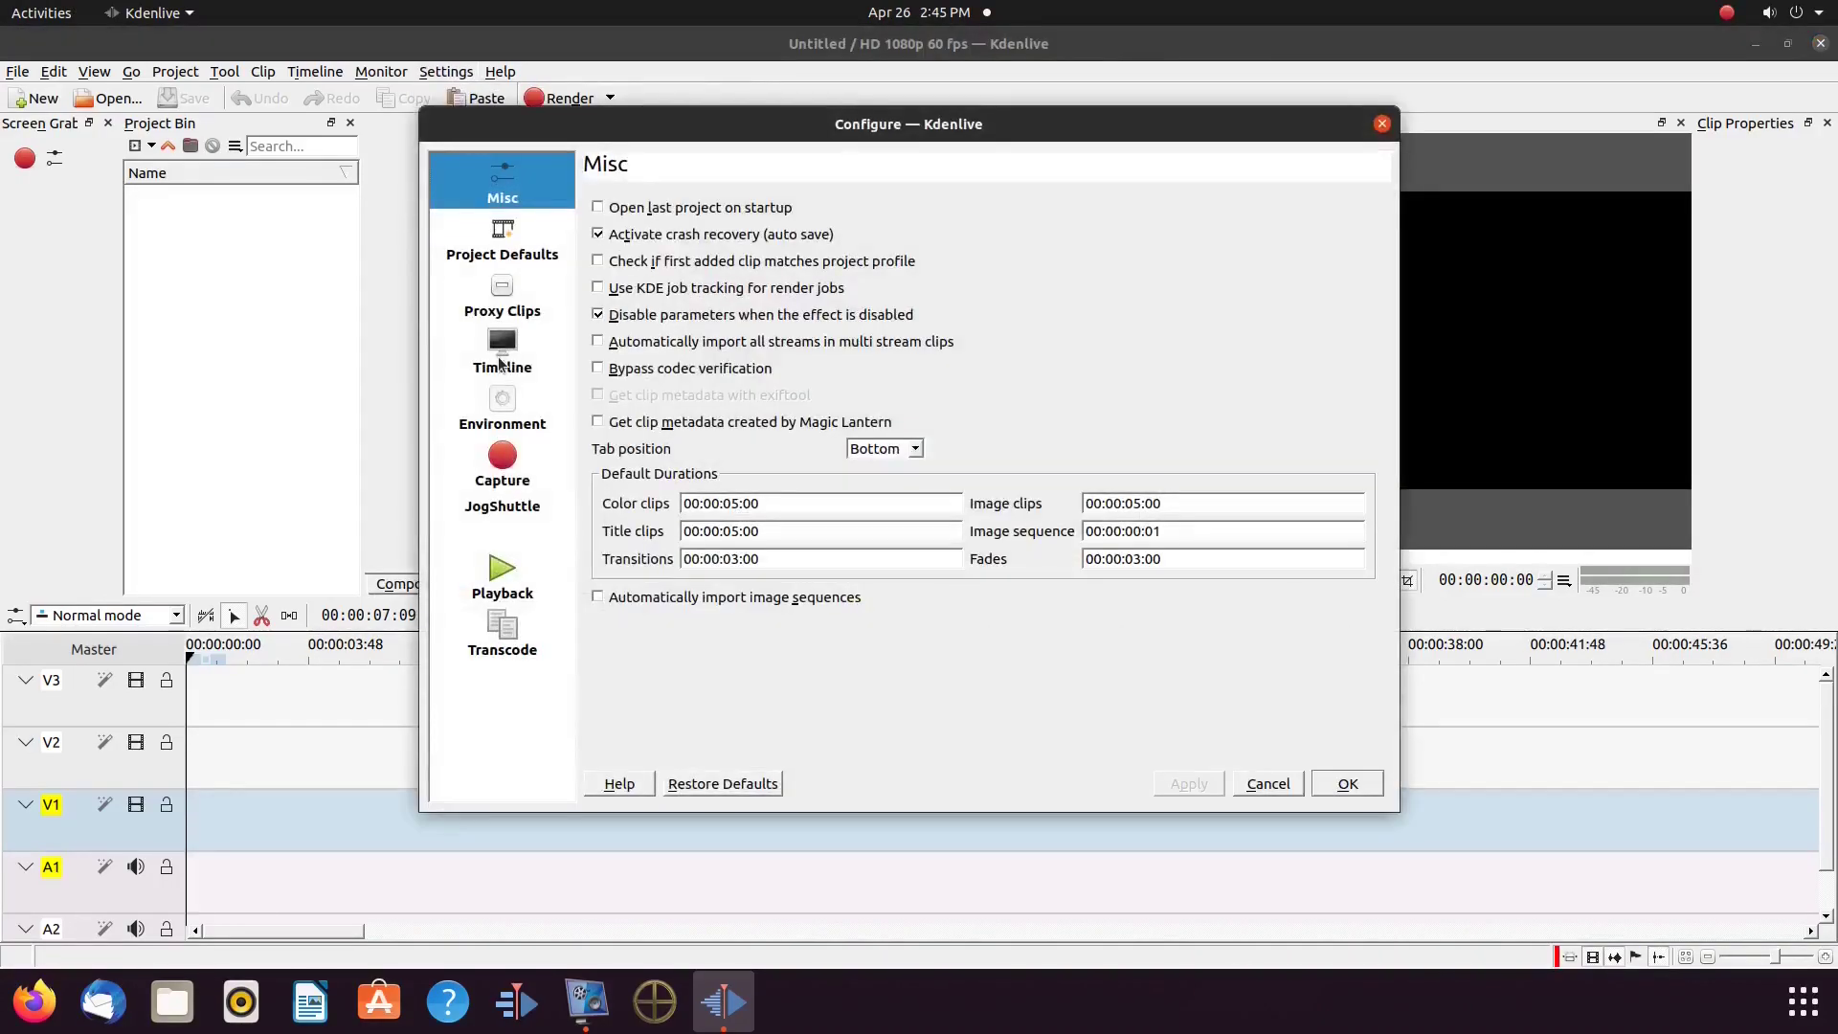
click(505, 239)
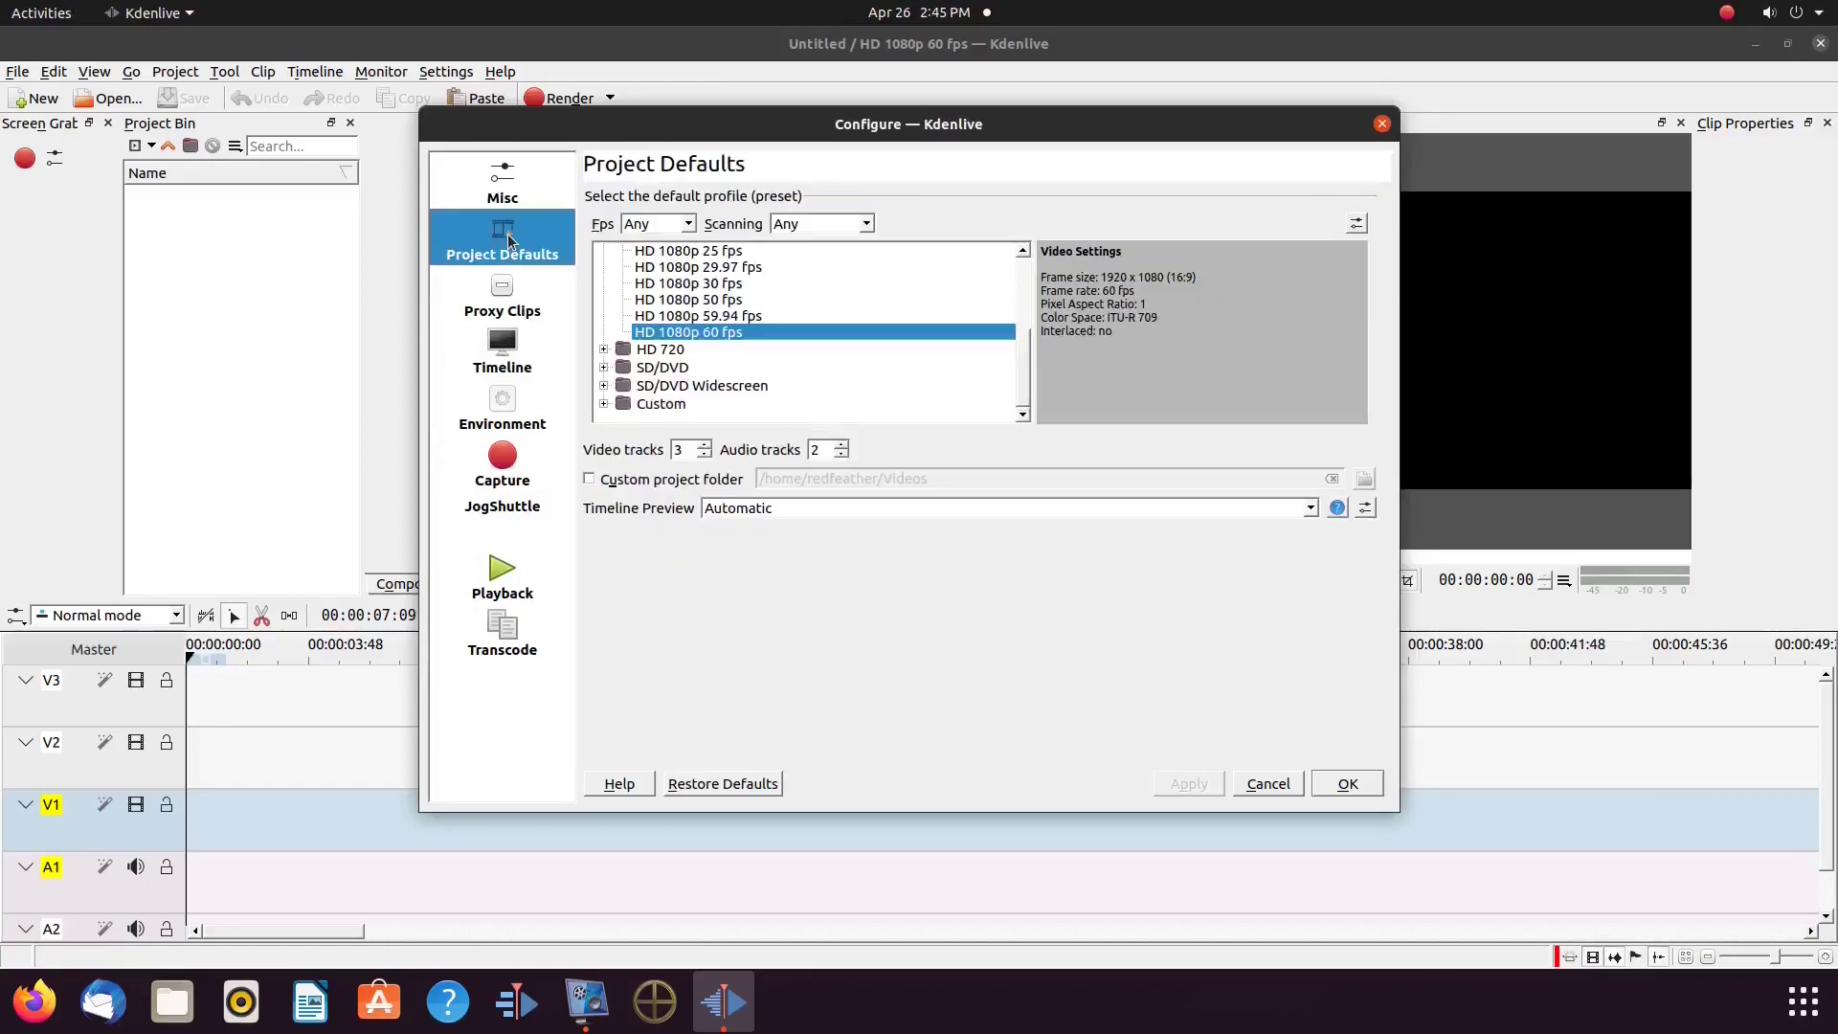
click(705, 445)
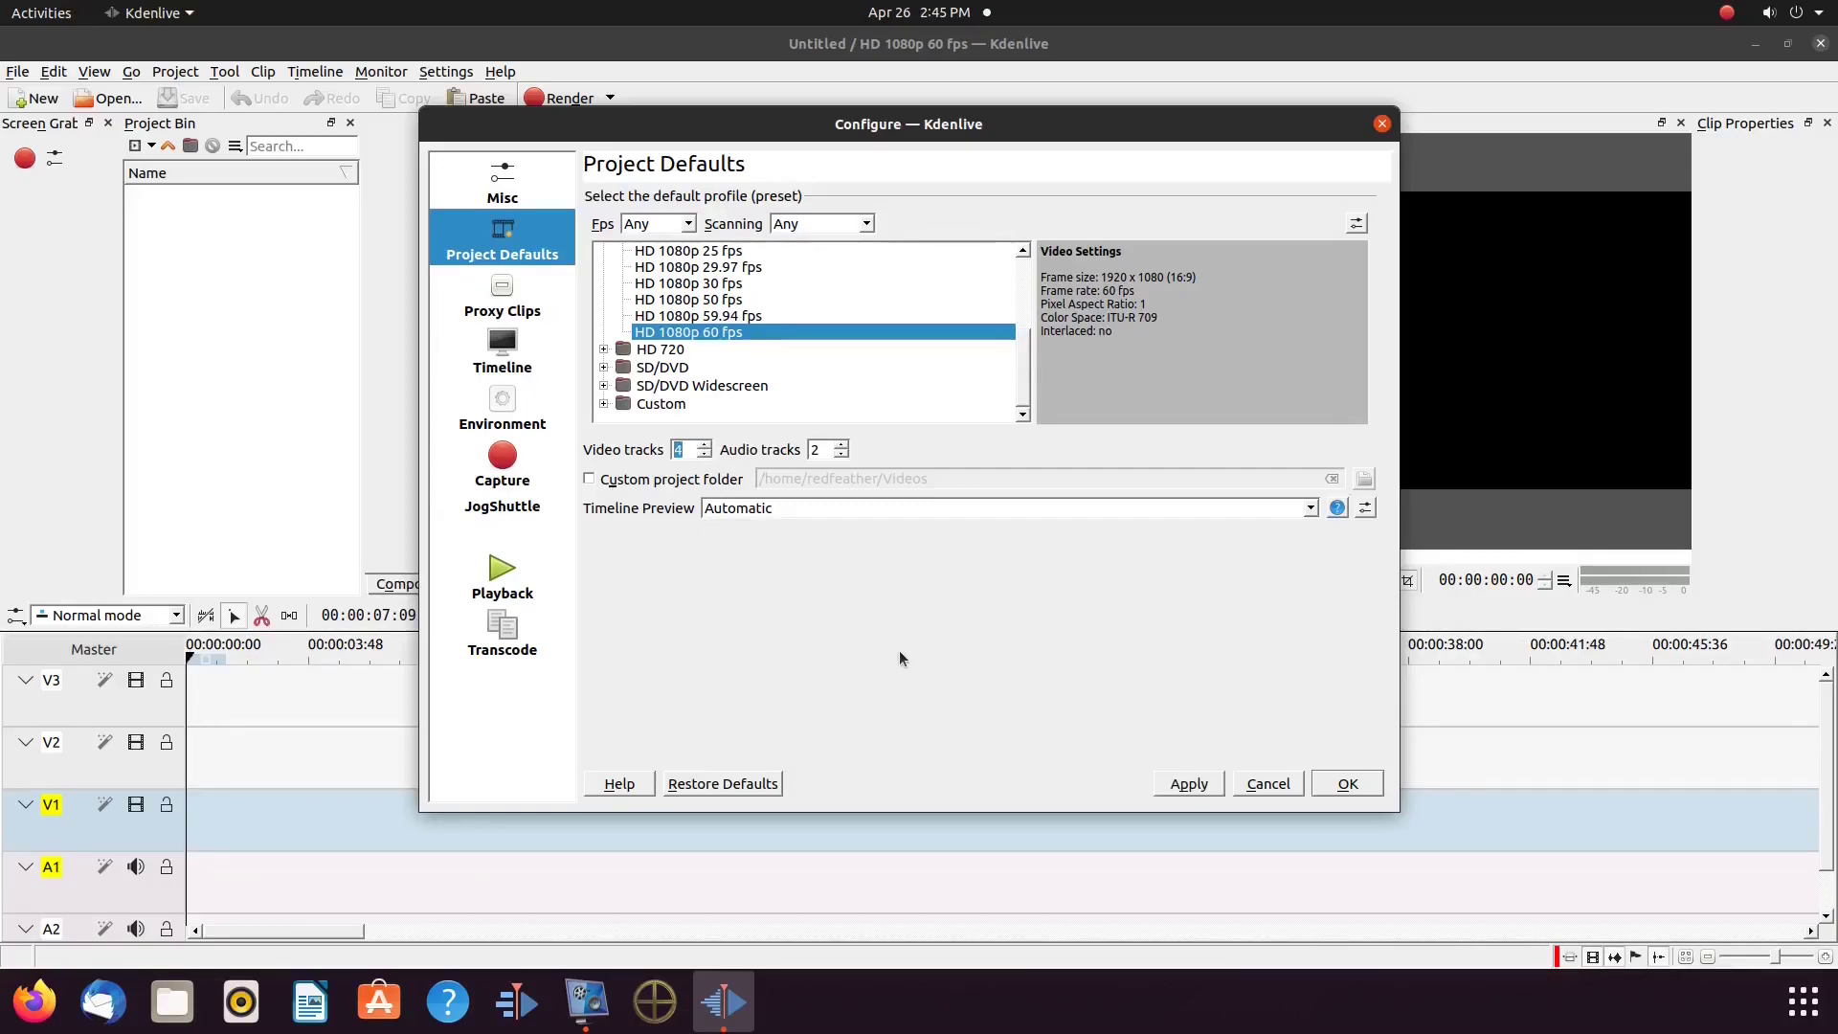
click(1195, 789)
click(1352, 785)
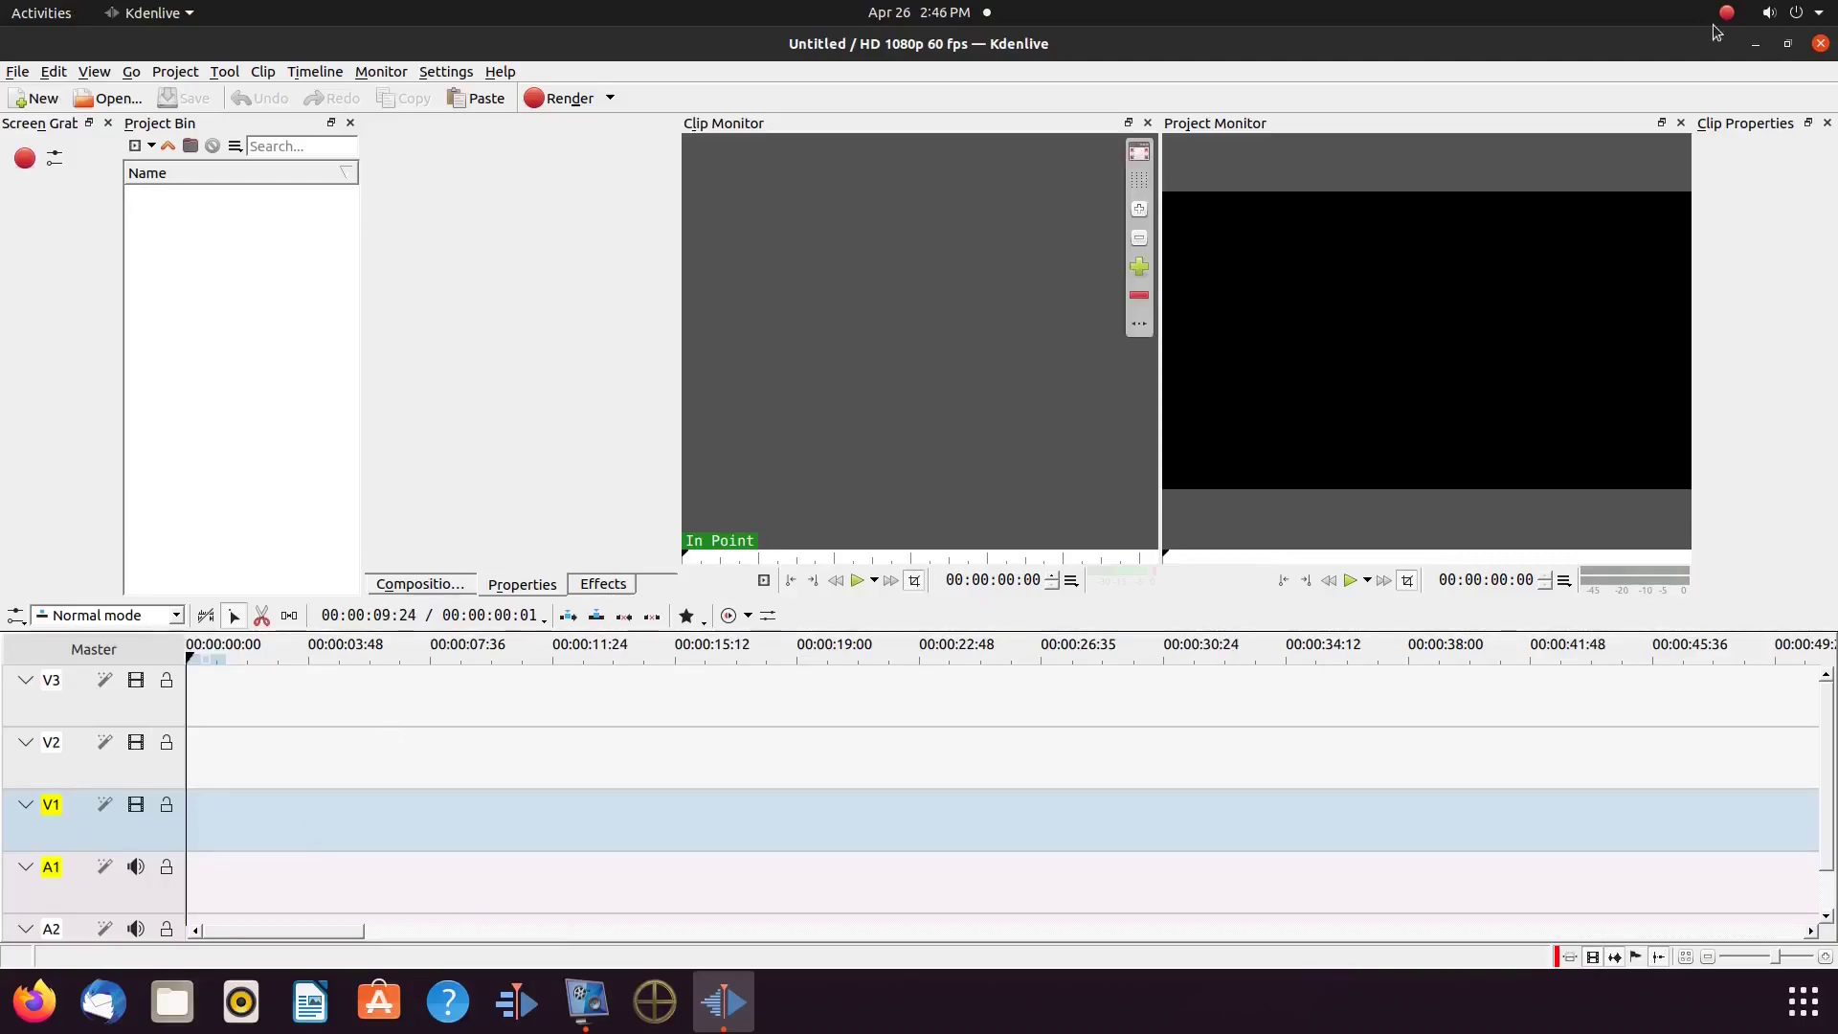
Quit Kdenlive and relaunch it from the dock
click(1821, 48)
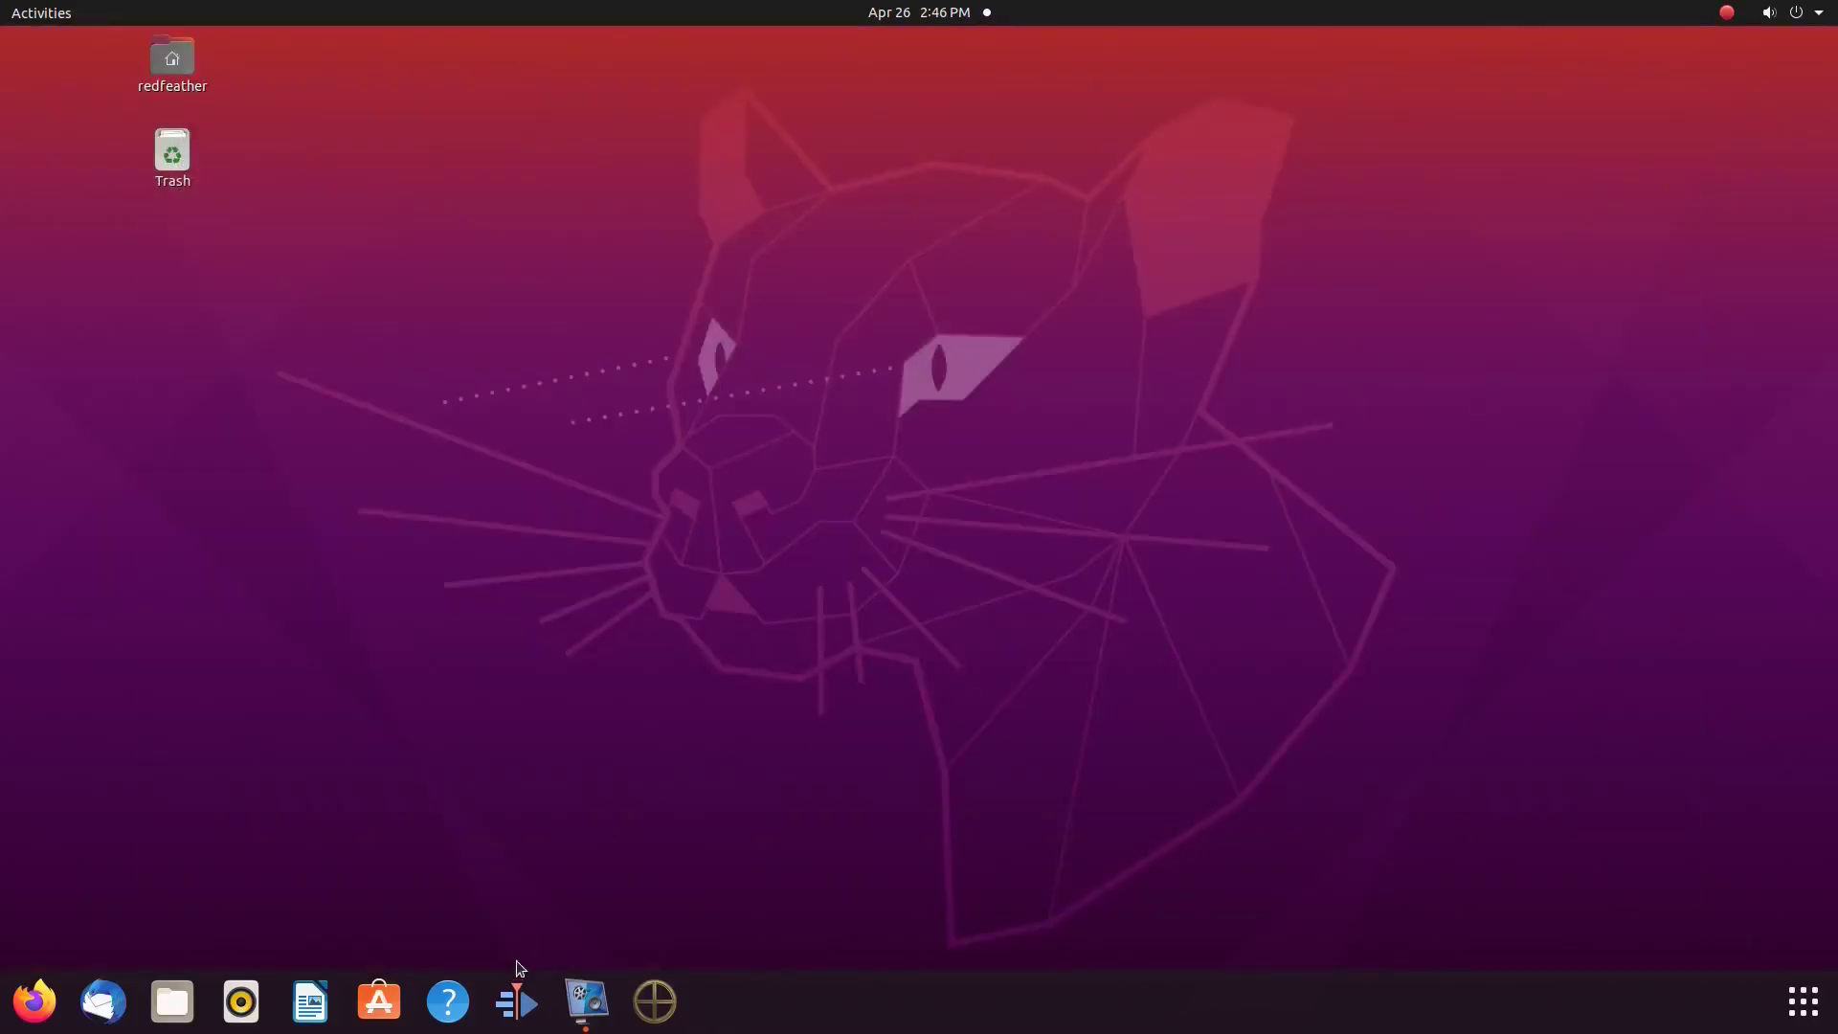
click(518, 1005)
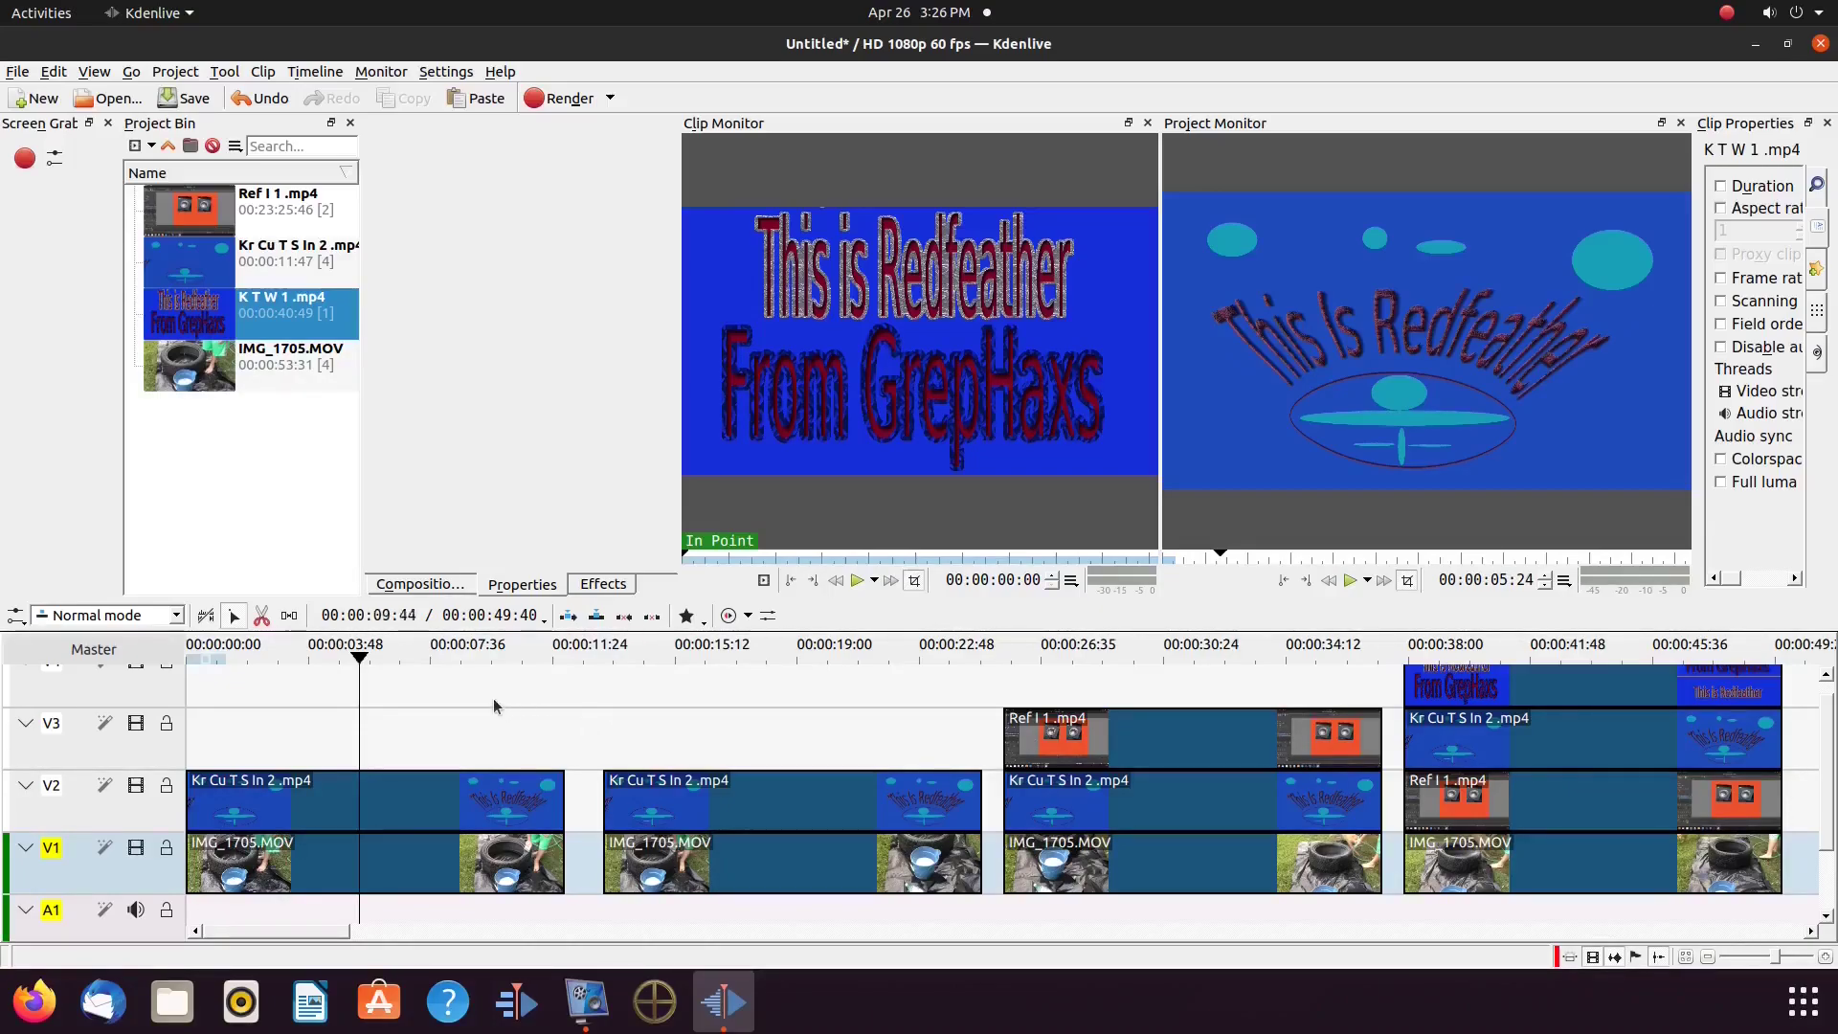
Search effects for 'zoom' and add Position and Zoom to the first V1 and V2 clips
click(603, 586)
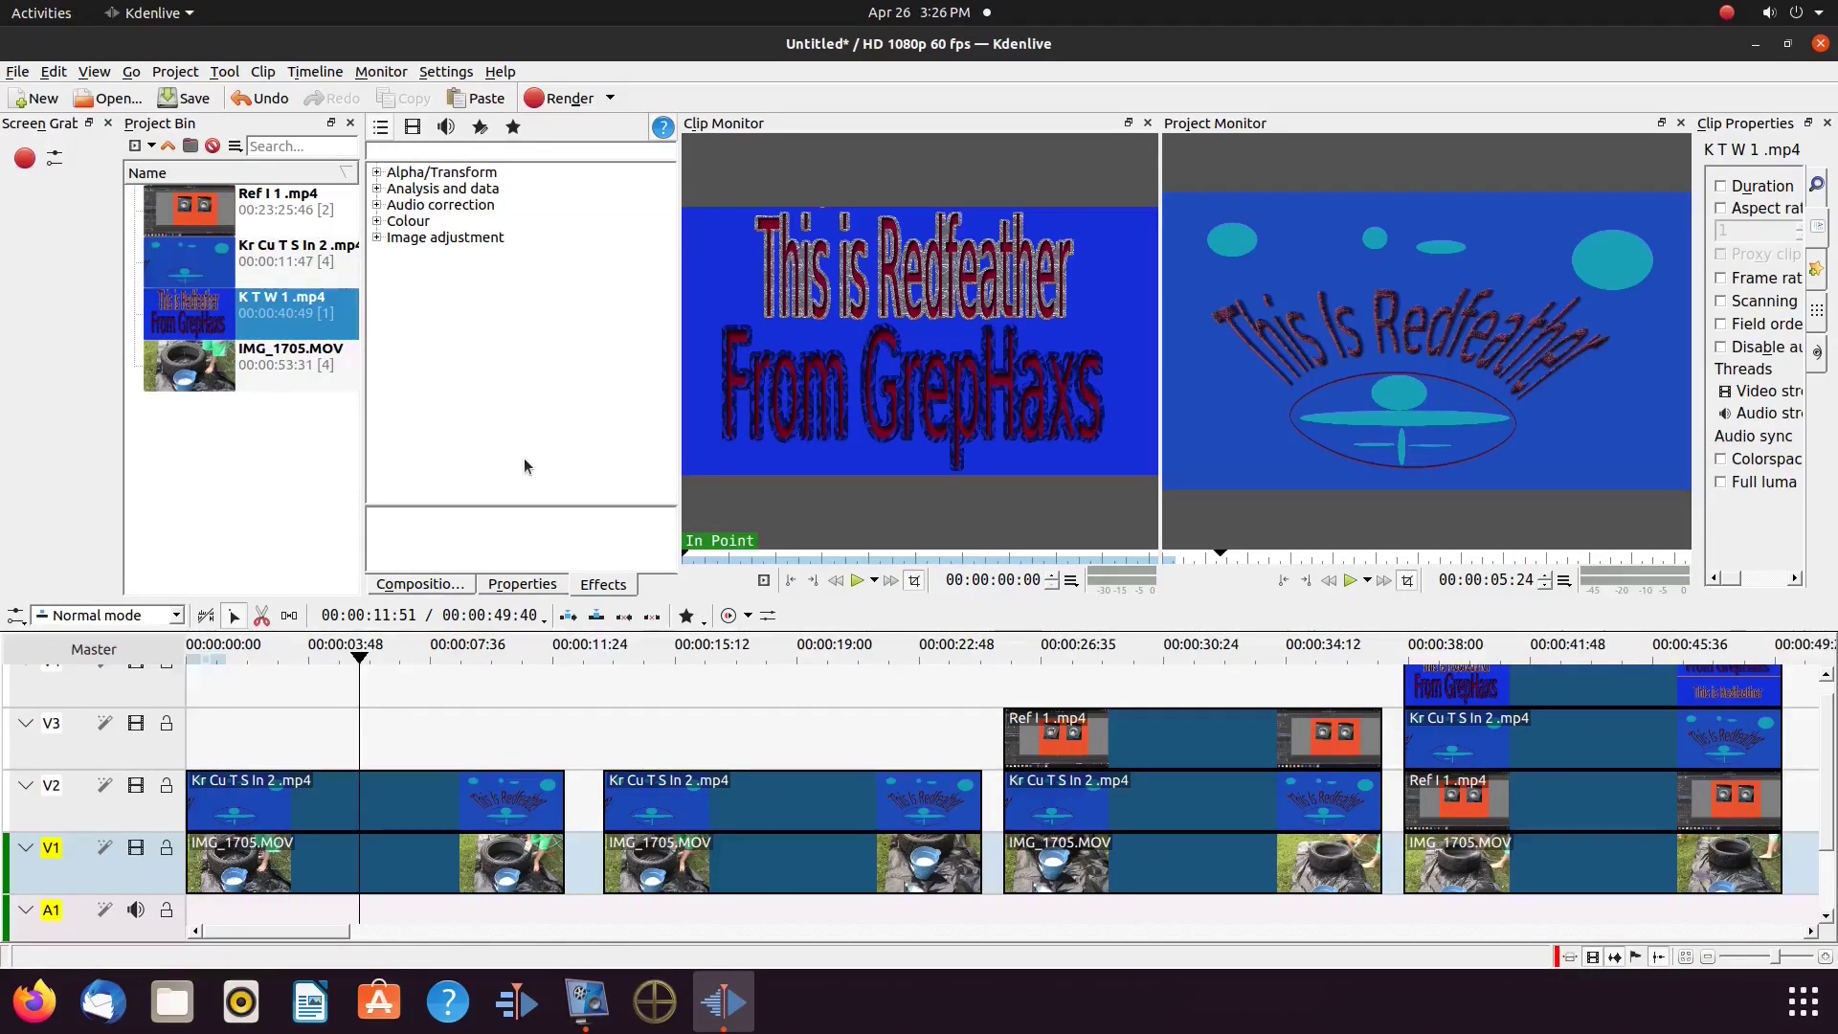
text(zoo)
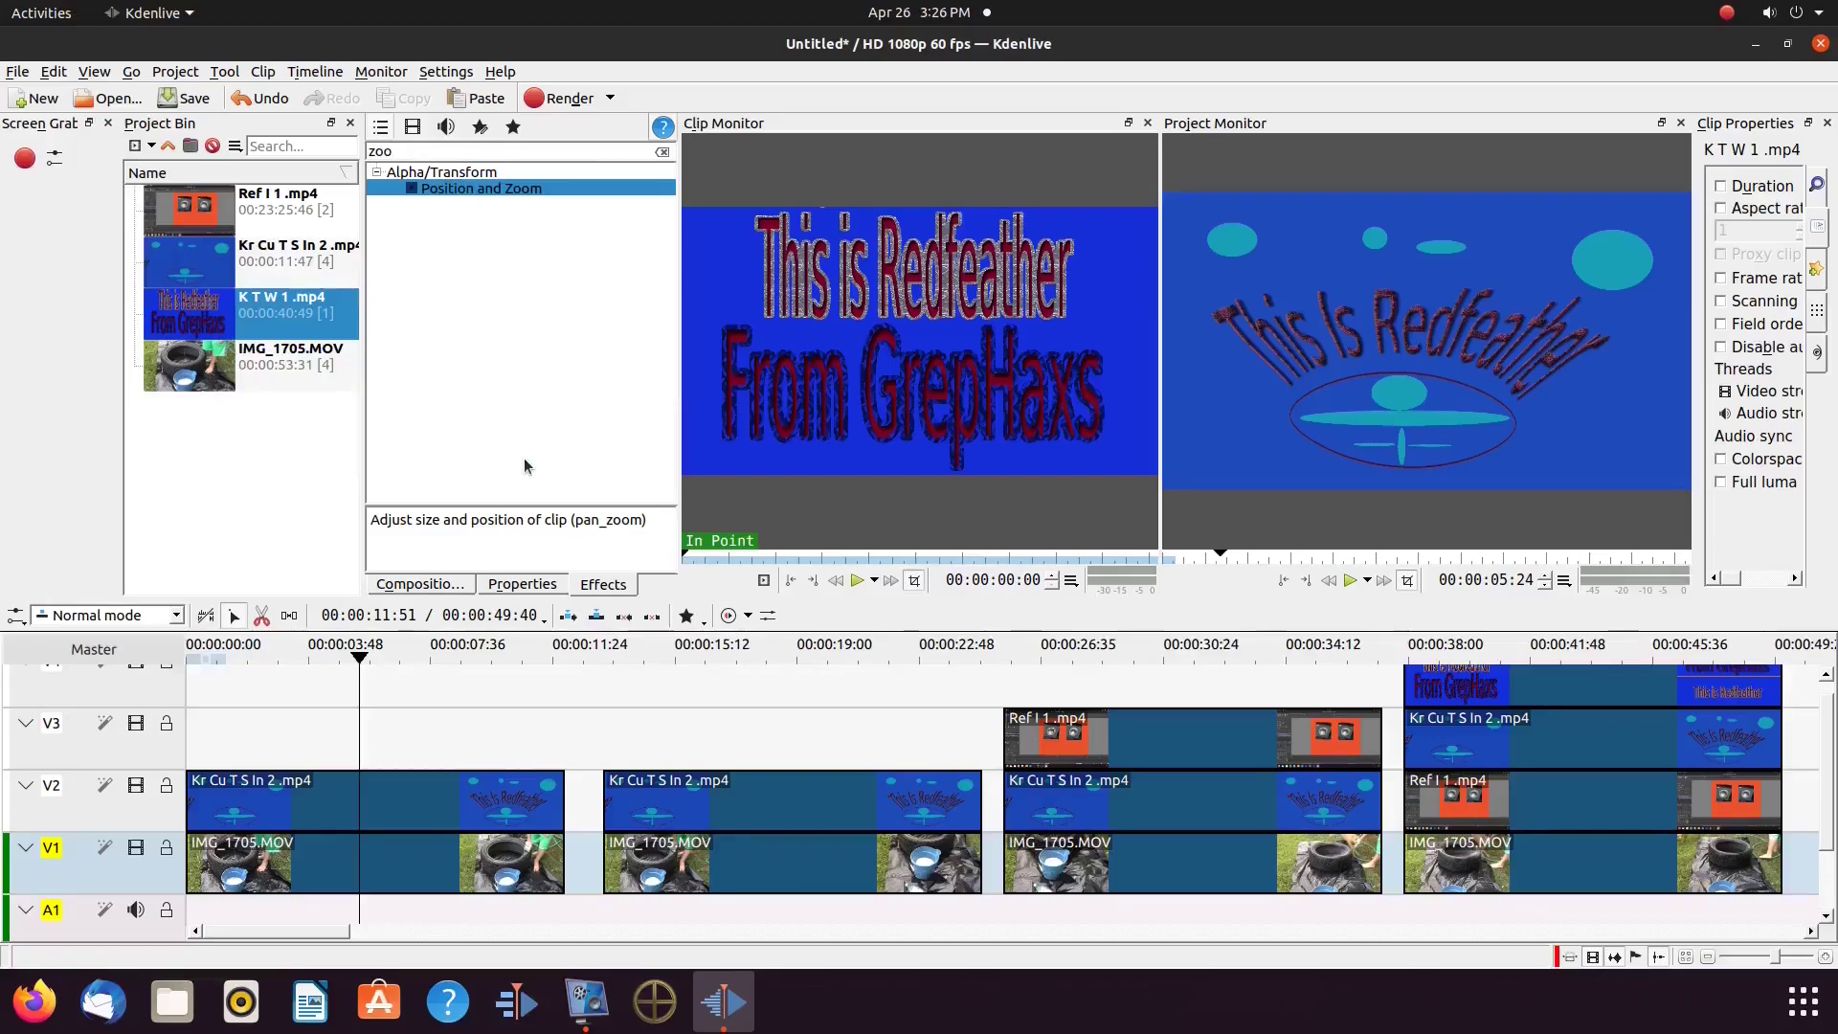
text(m)
drag(473, 191, 339, 858)
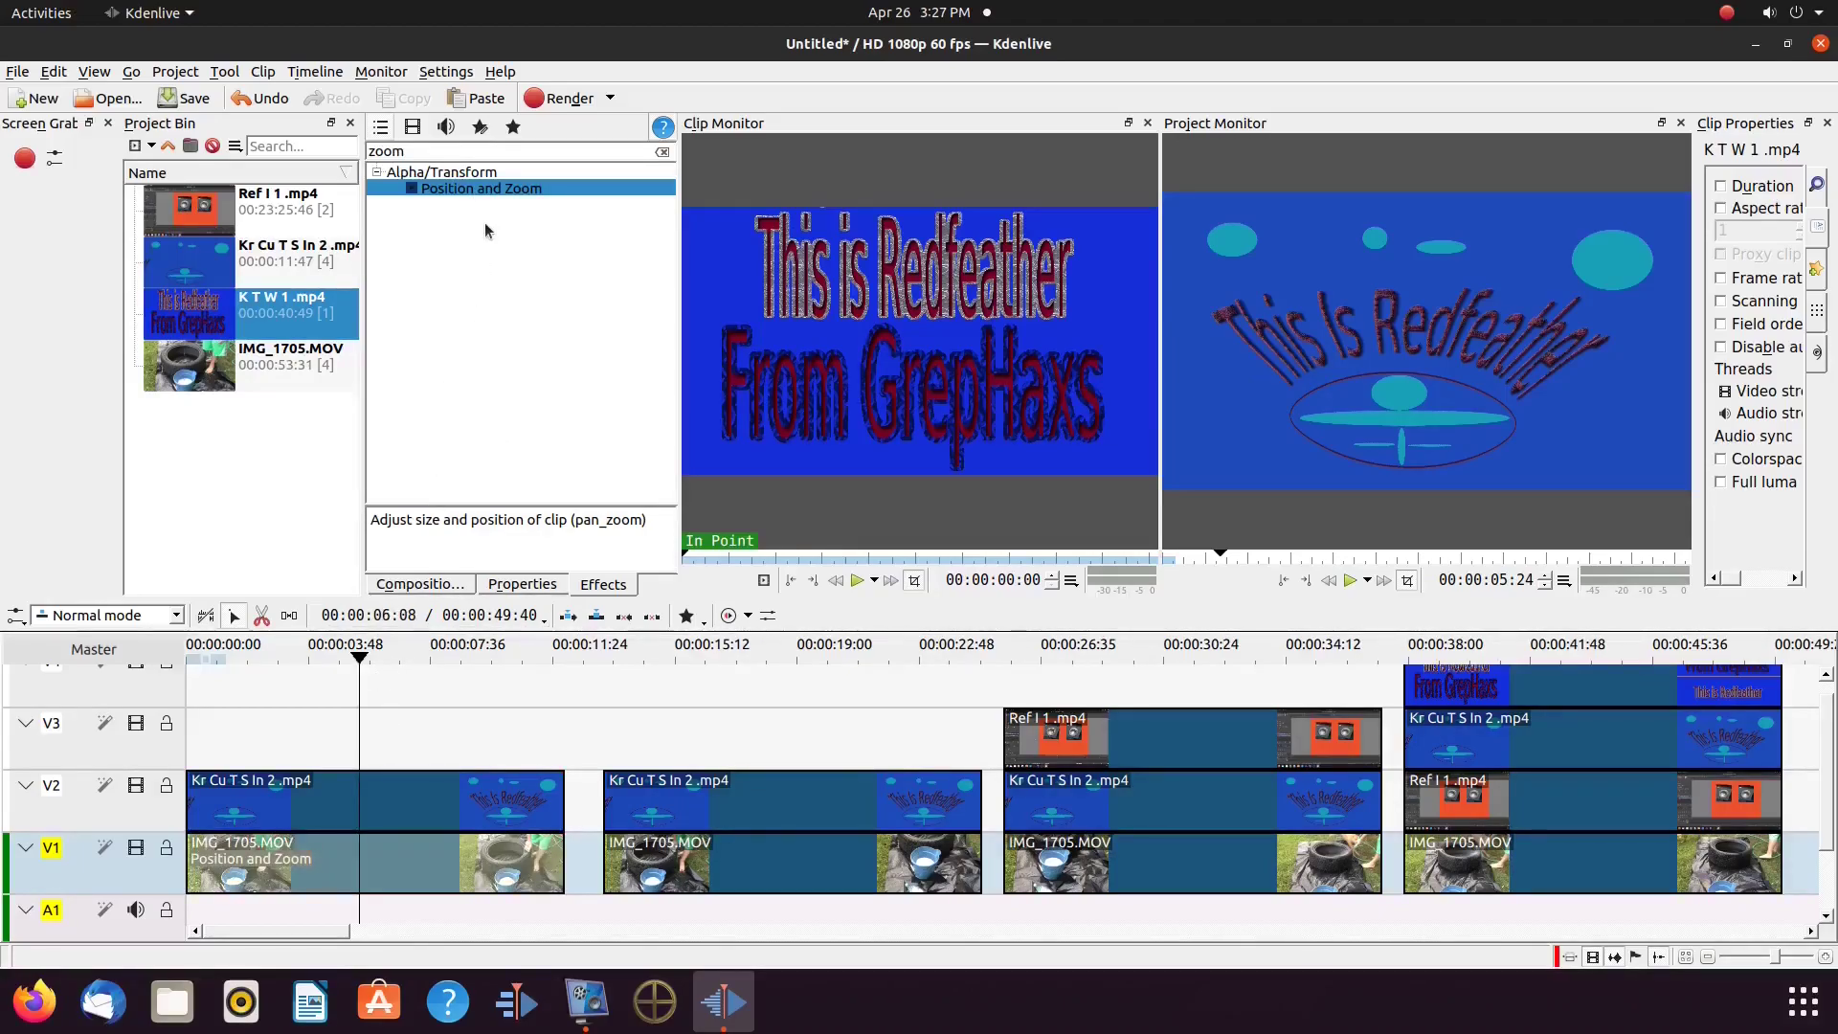
drag(490, 189, 331, 808)
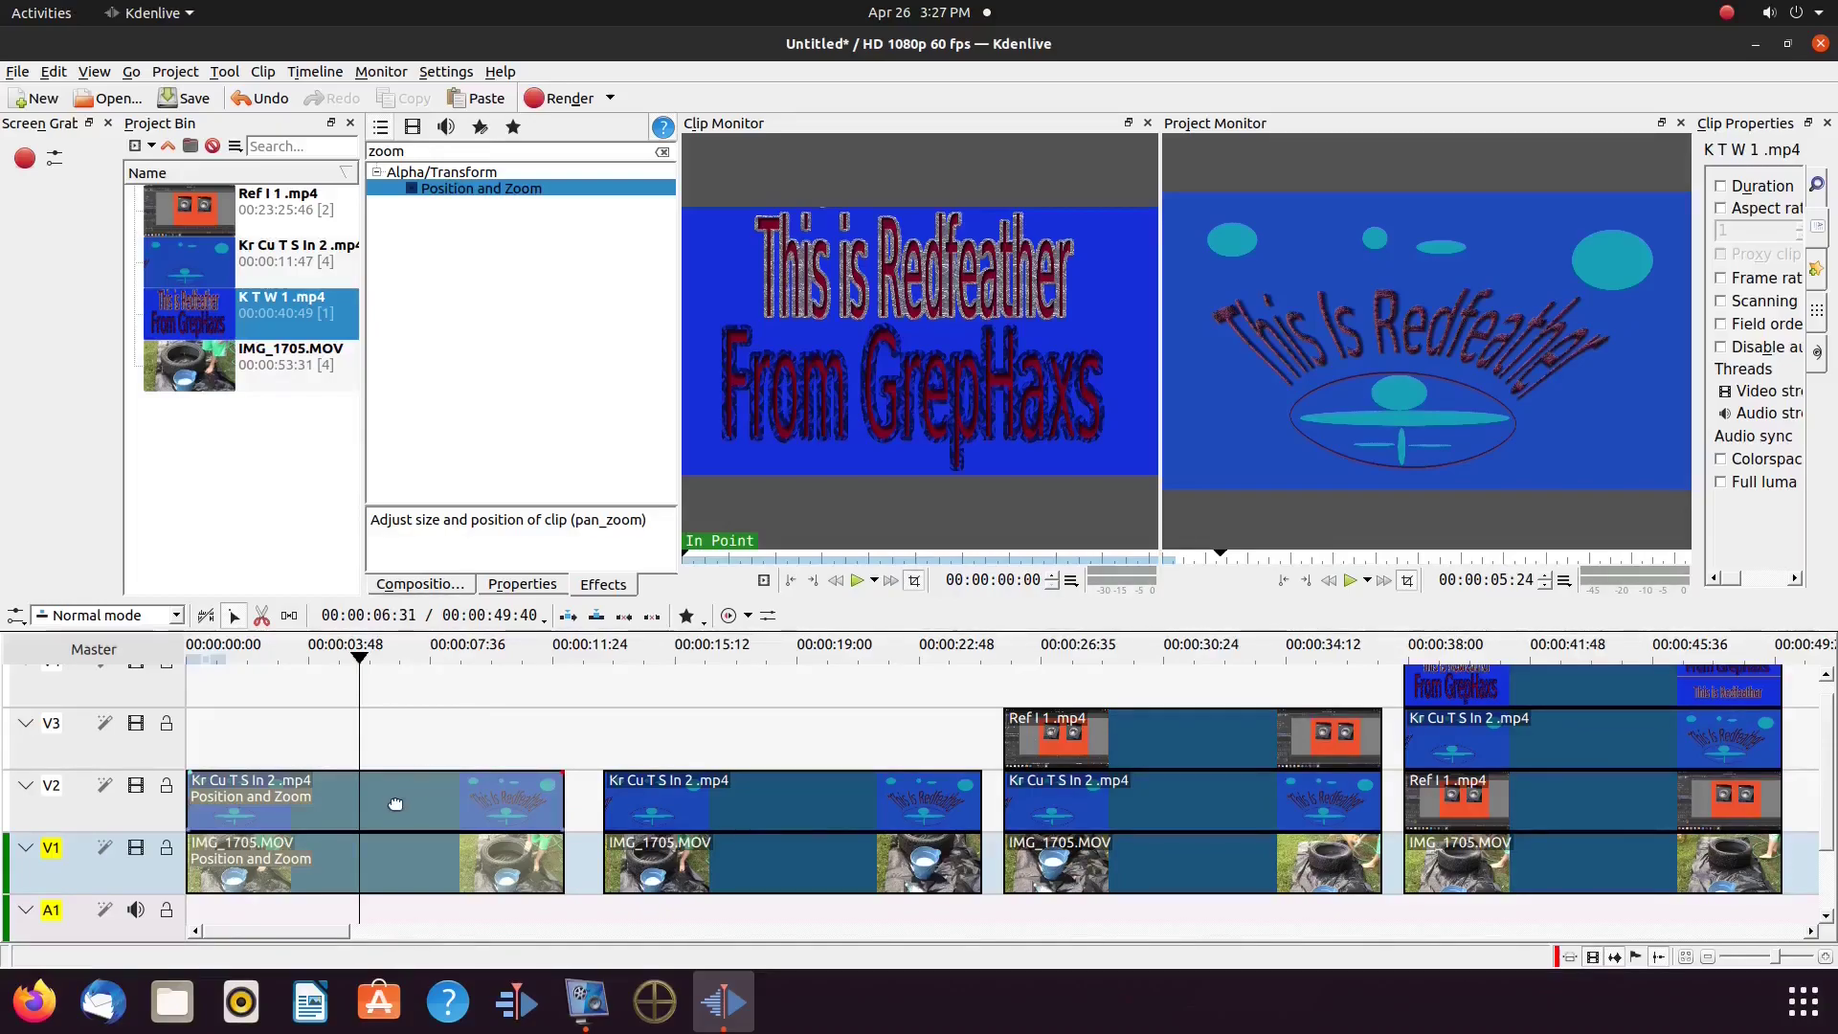
Set Position and Zoom width to 960 on the first V1 and V2 clips
click(408, 856)
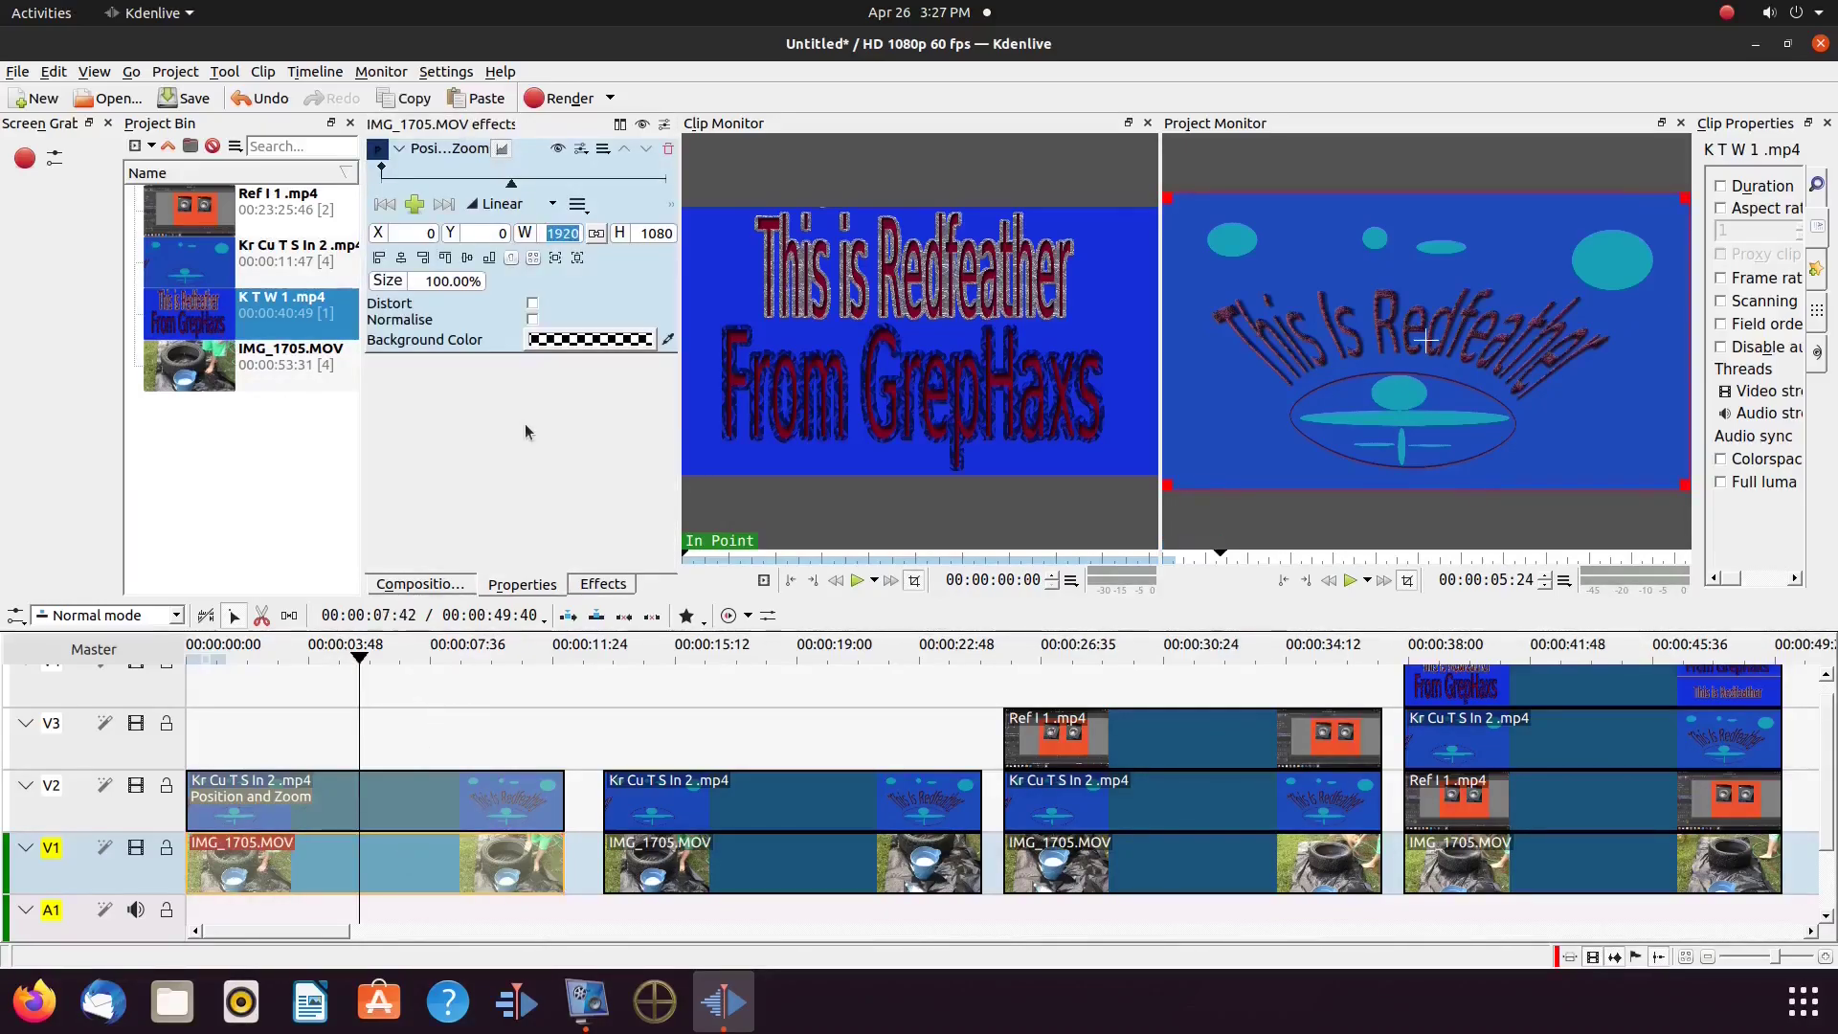
text(960)
key(Return)
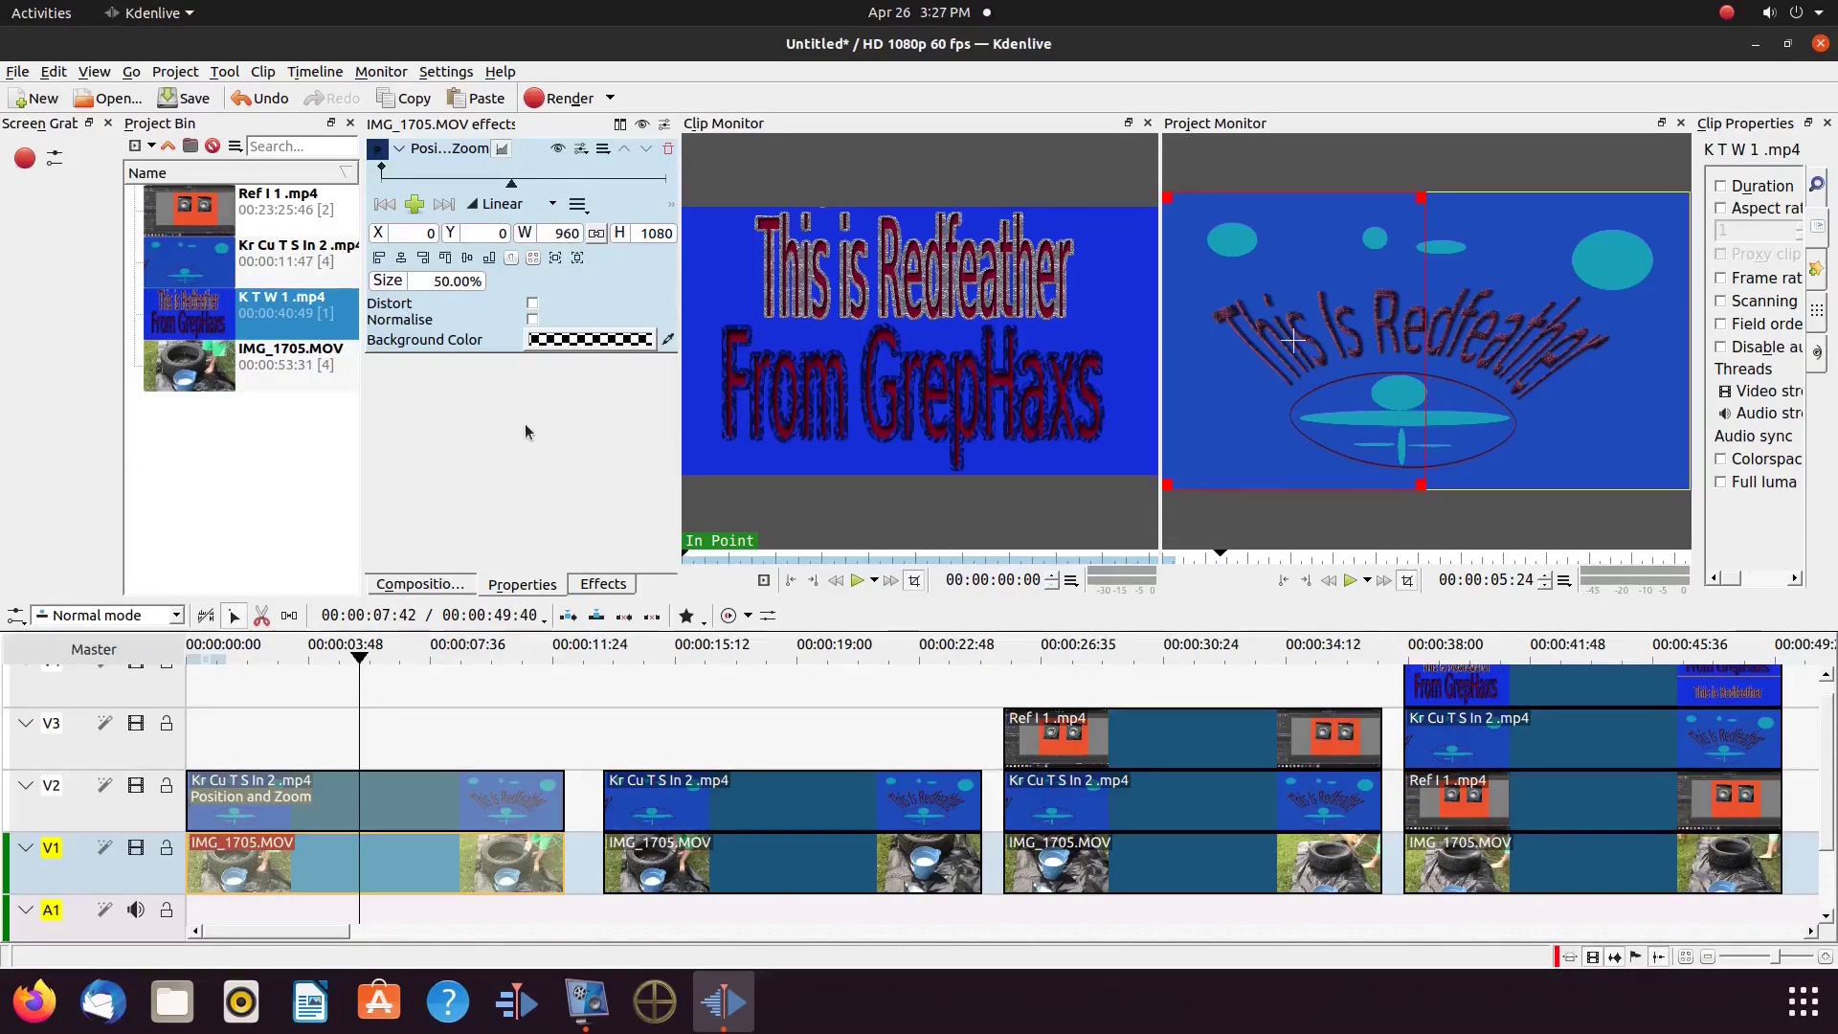
click(524, 799)
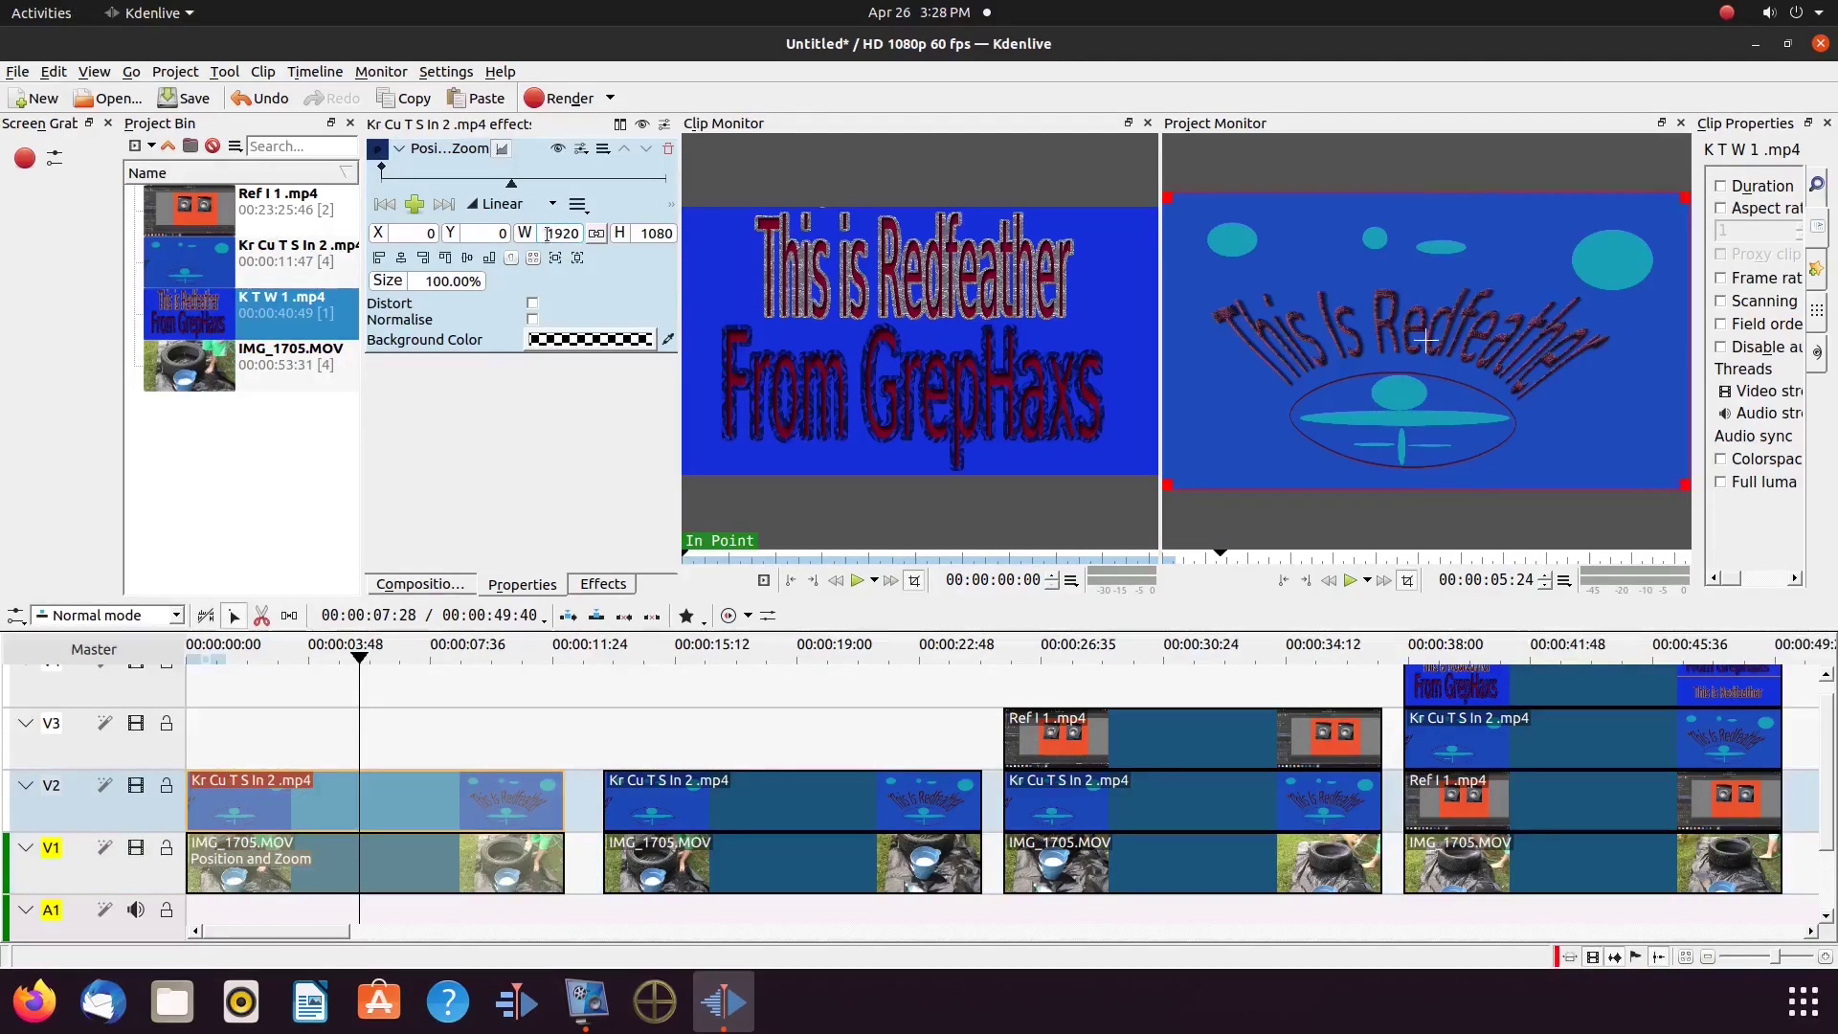
drag(547, 233, 581, 233)
text(960)
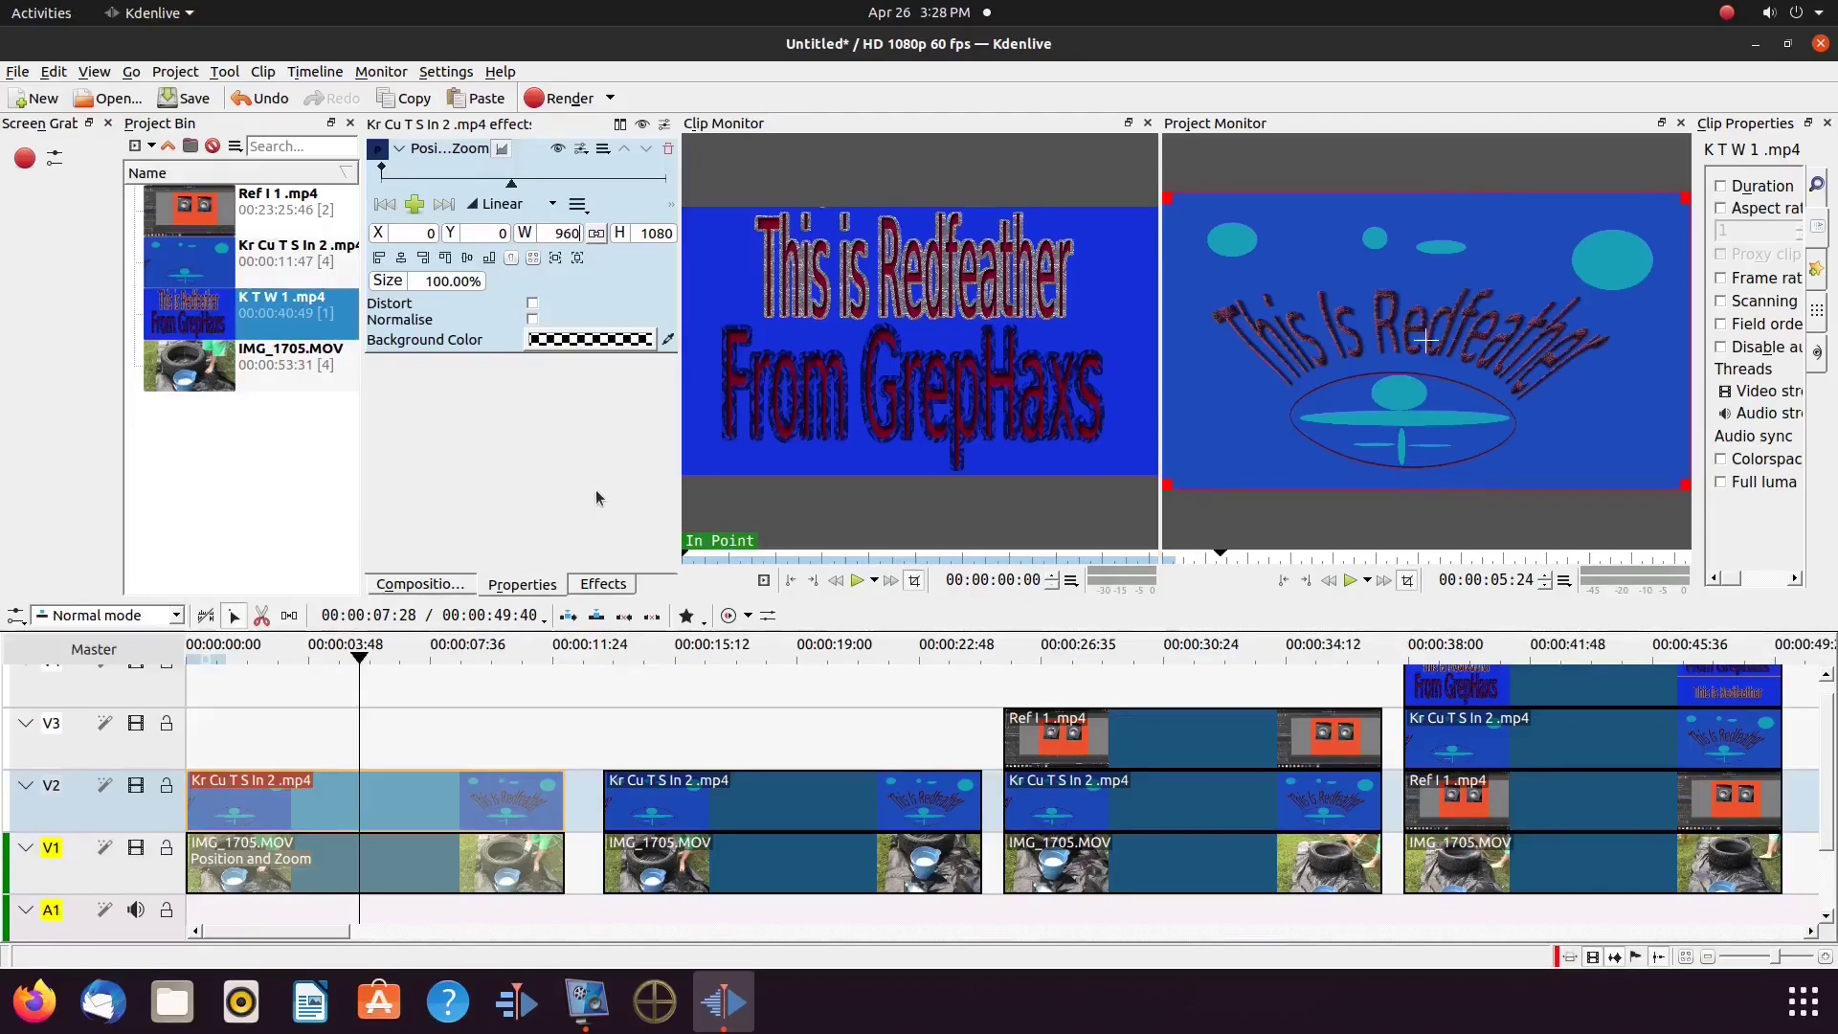
key(Return)
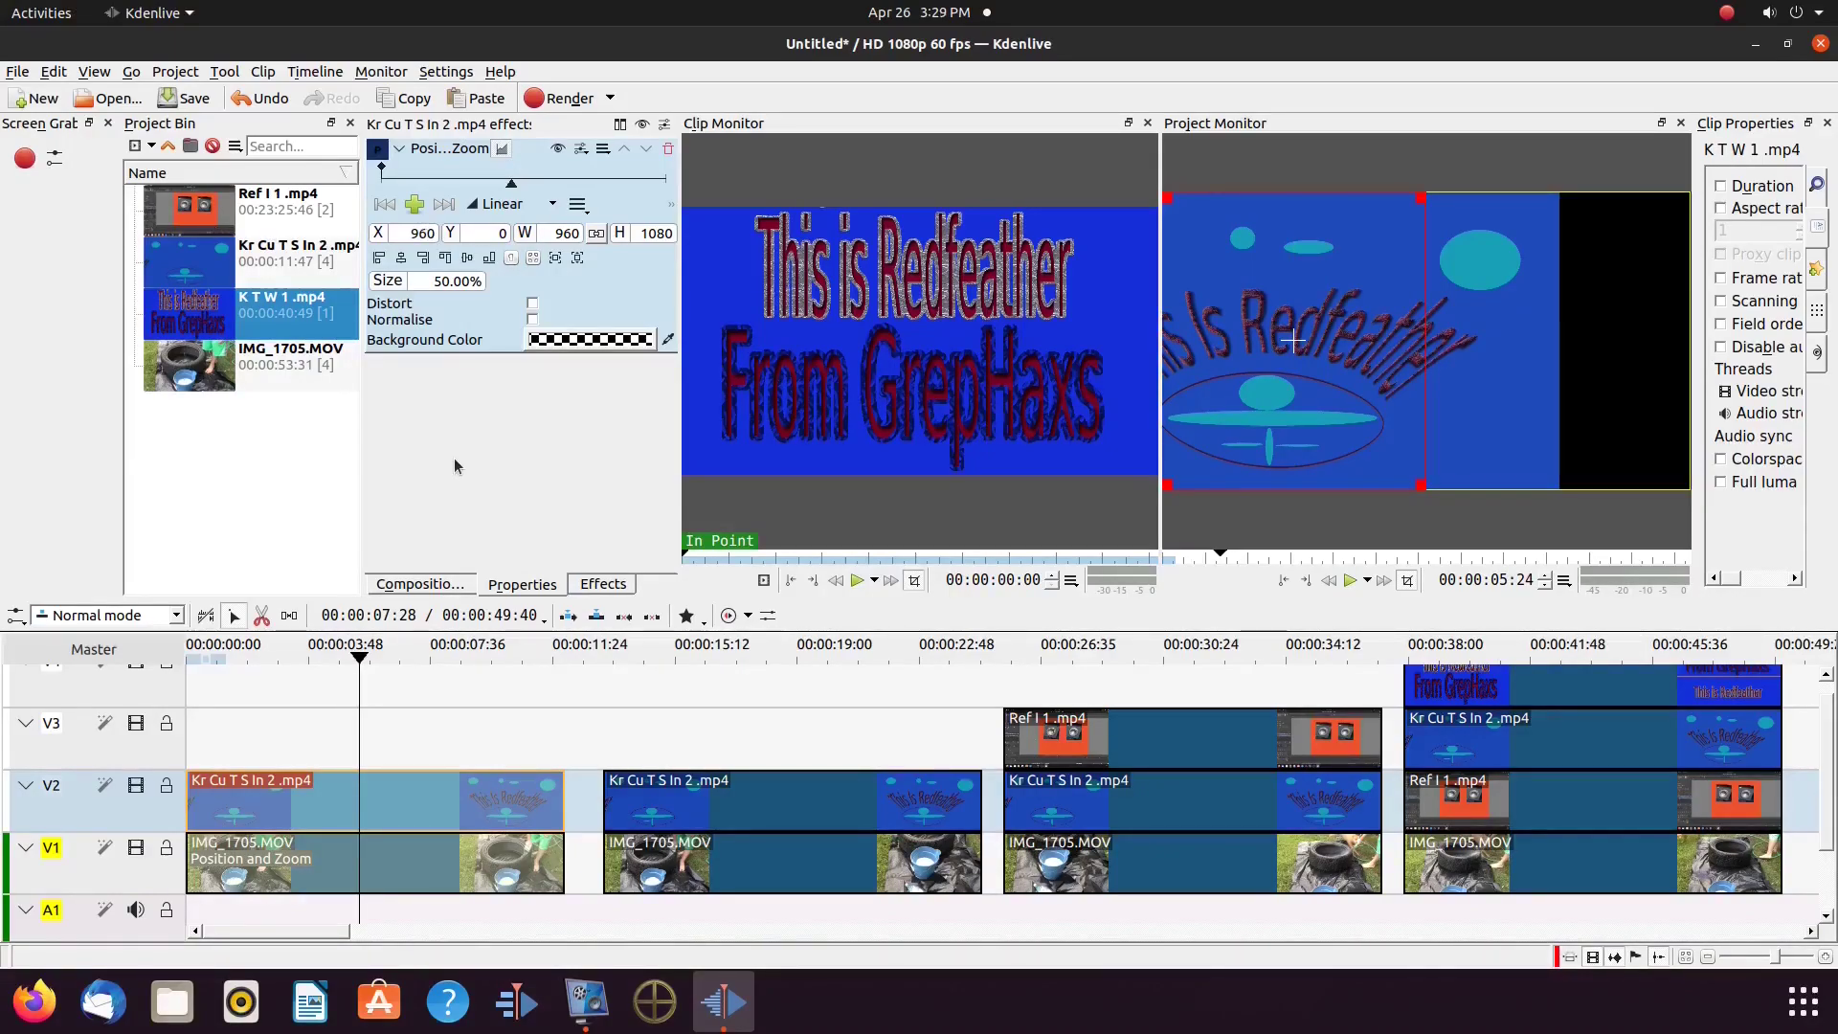
Turn on Distort for both first clips so each fills its half
click(532, 304)
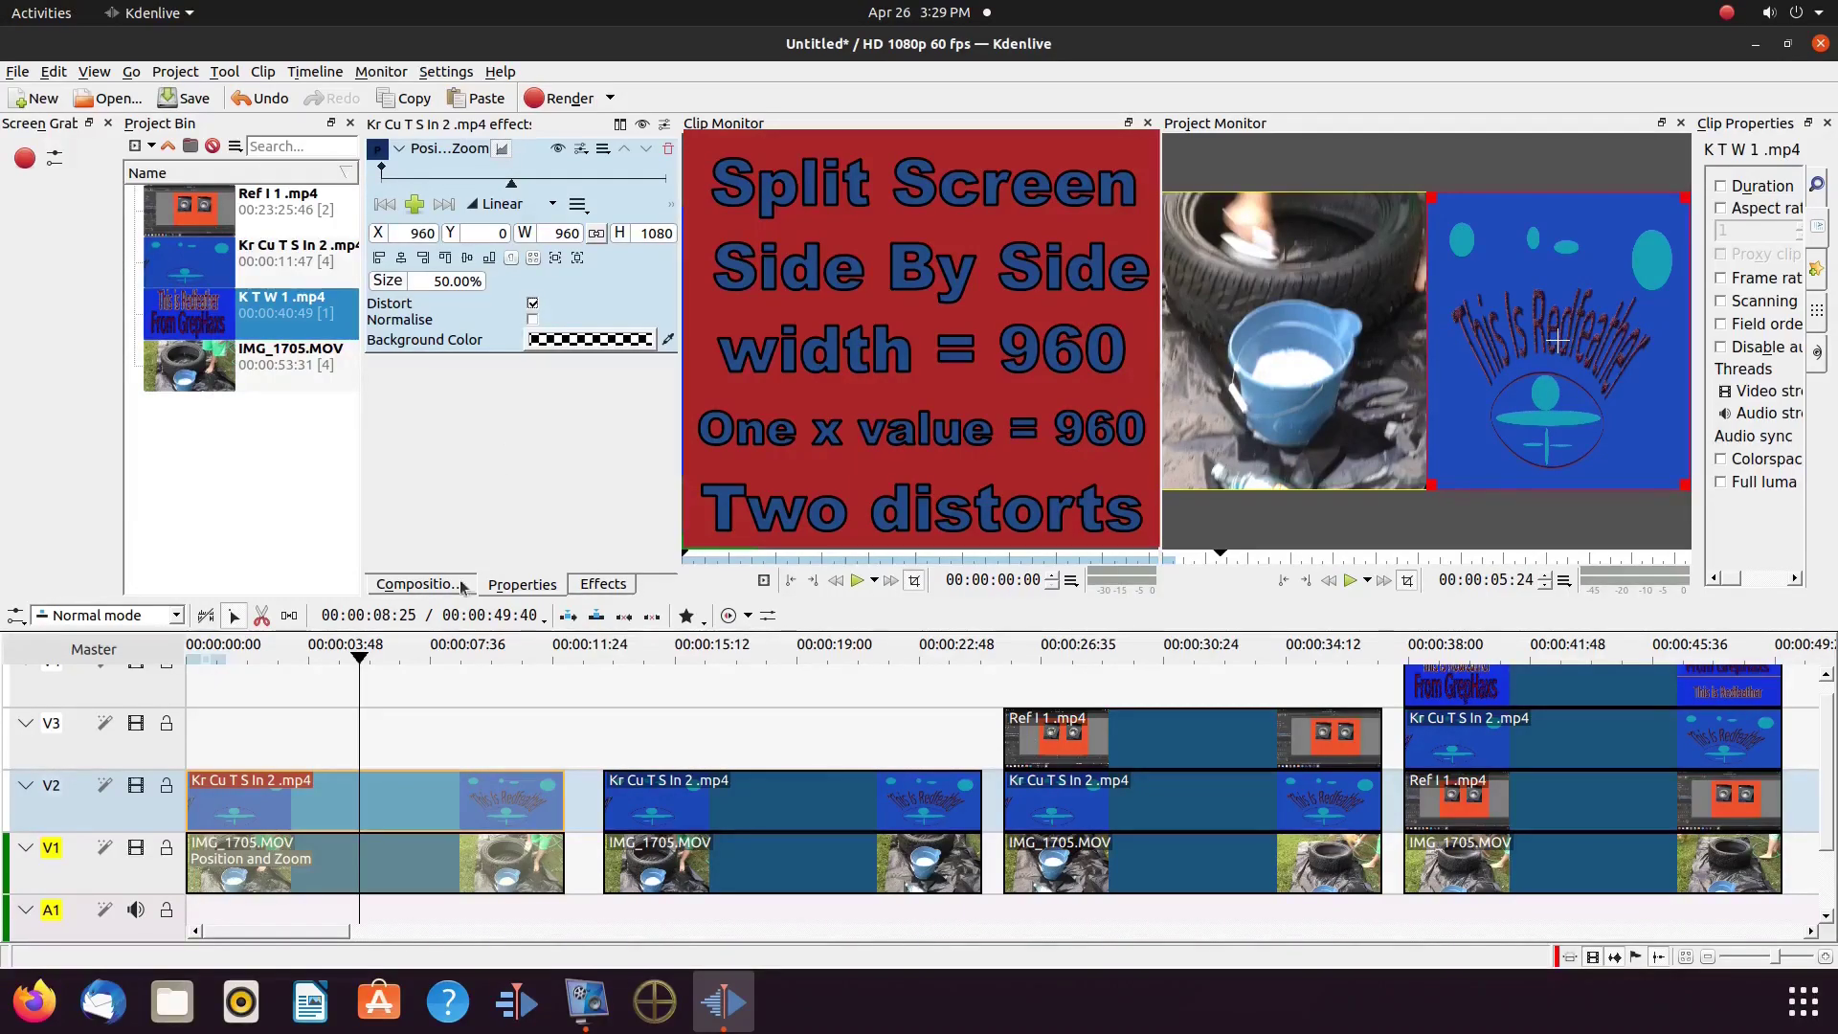
click(406, 873)
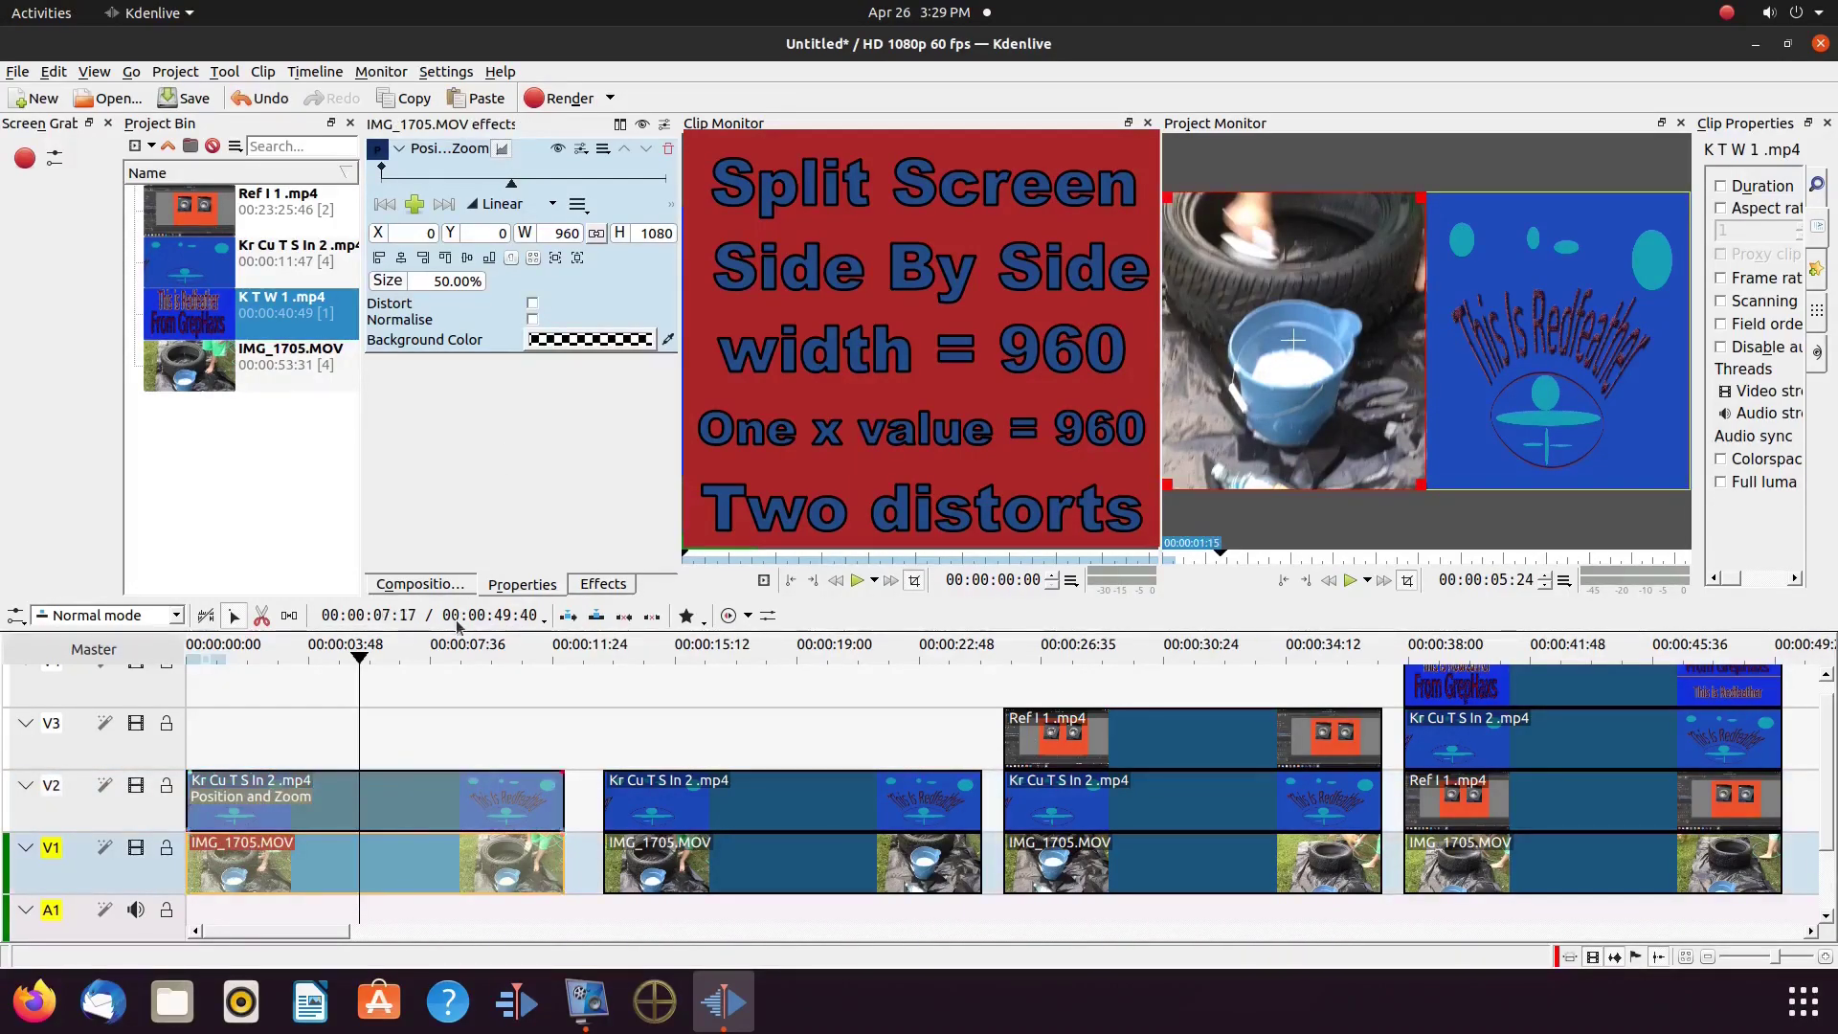
click(532, 303)
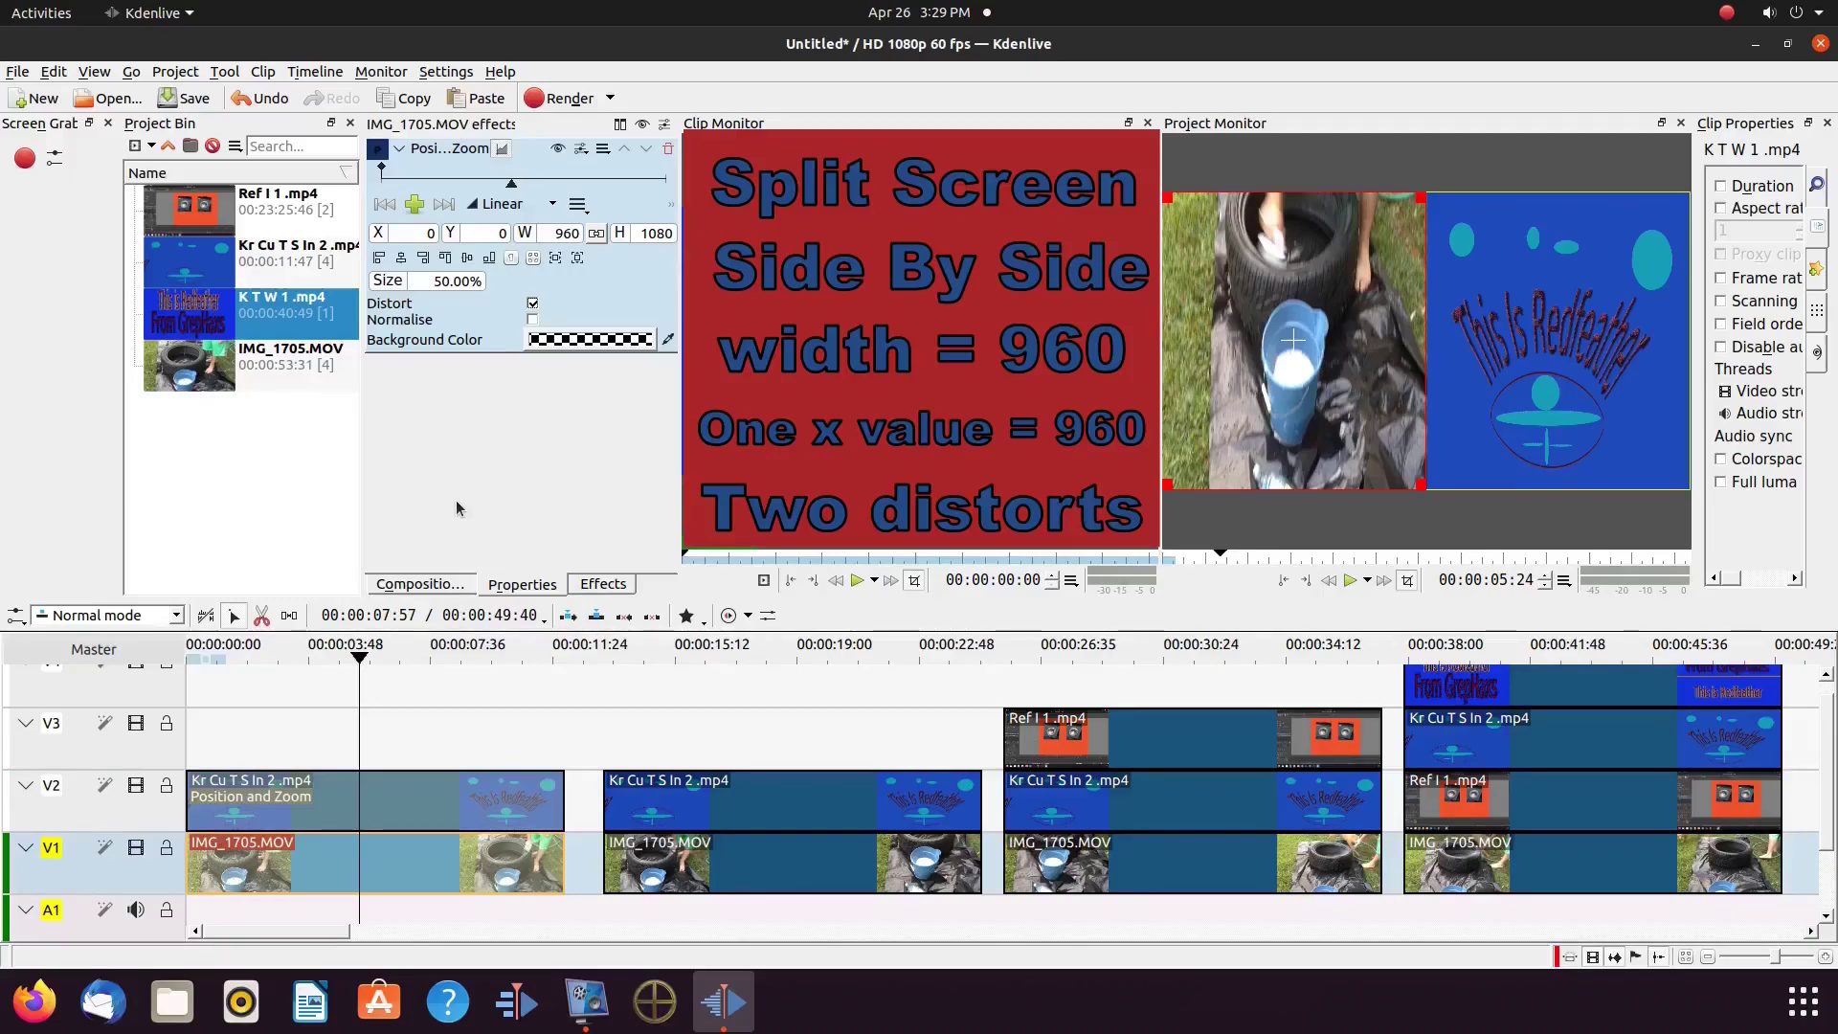
Deselect clips and add Position and Zoom to the second V2 and V1 clips
click(375, 737)
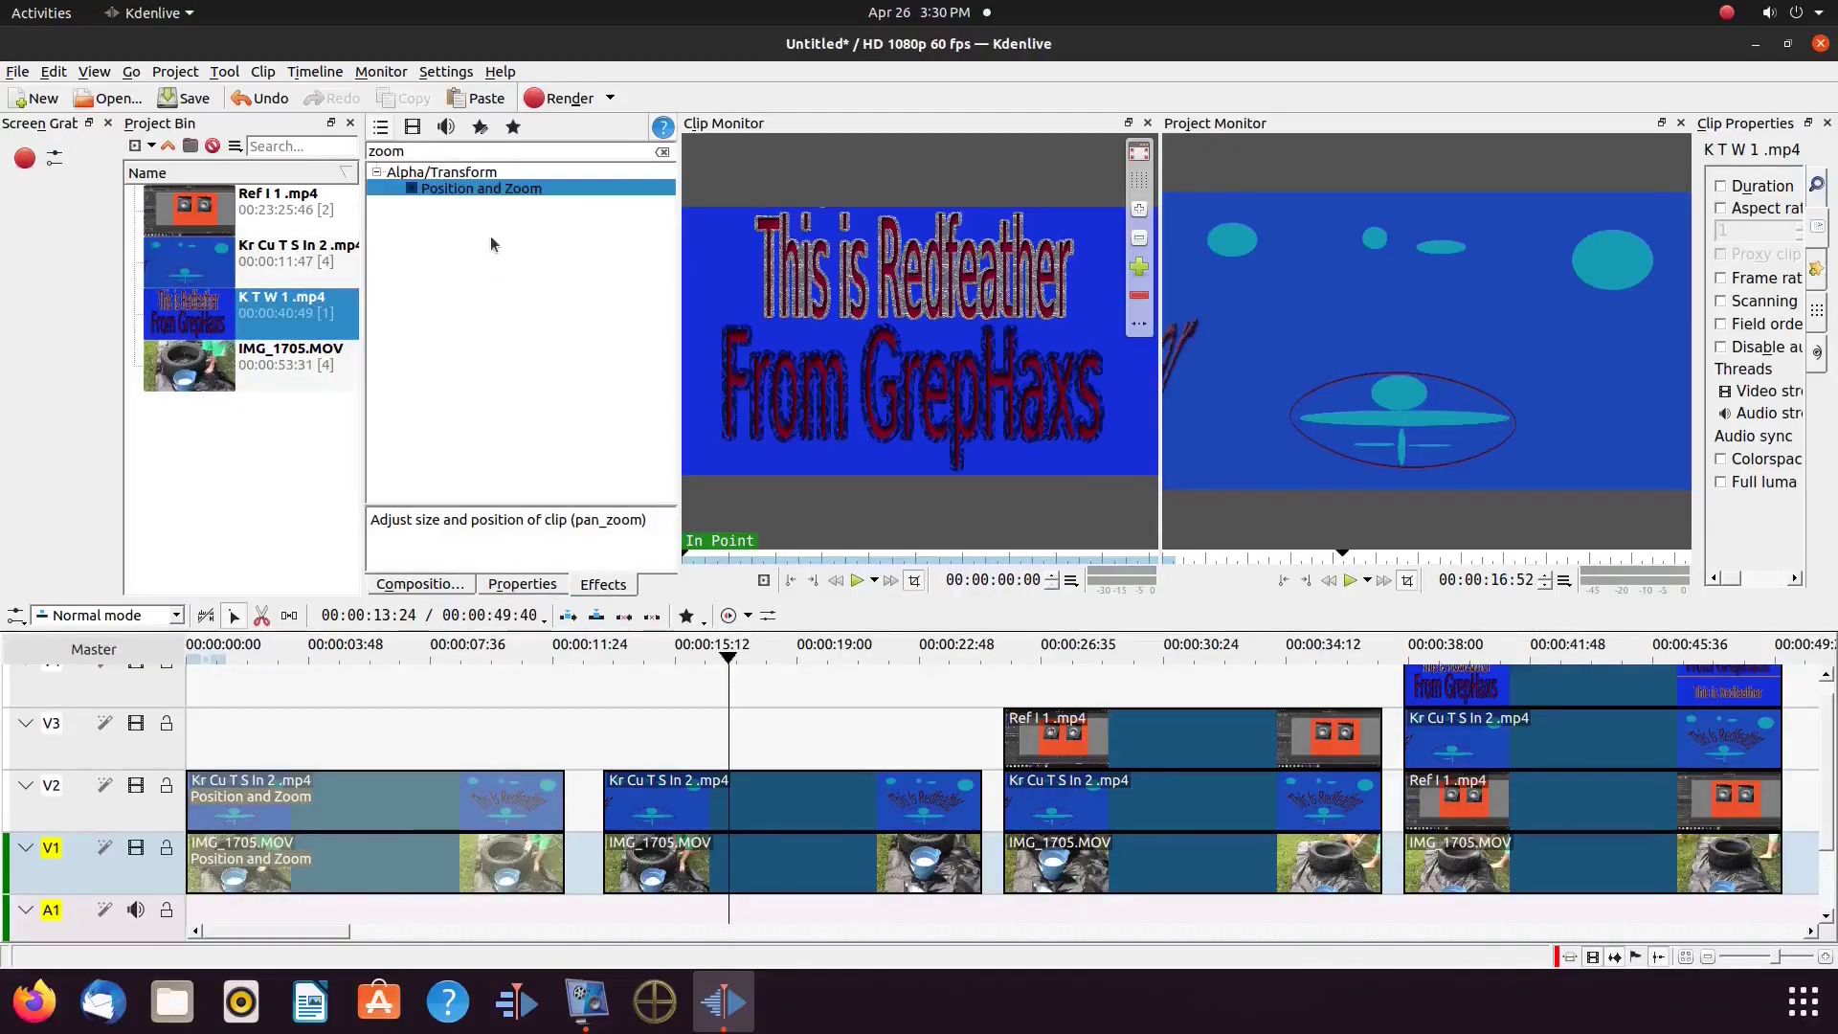
drag(498, 187, 772, 808)
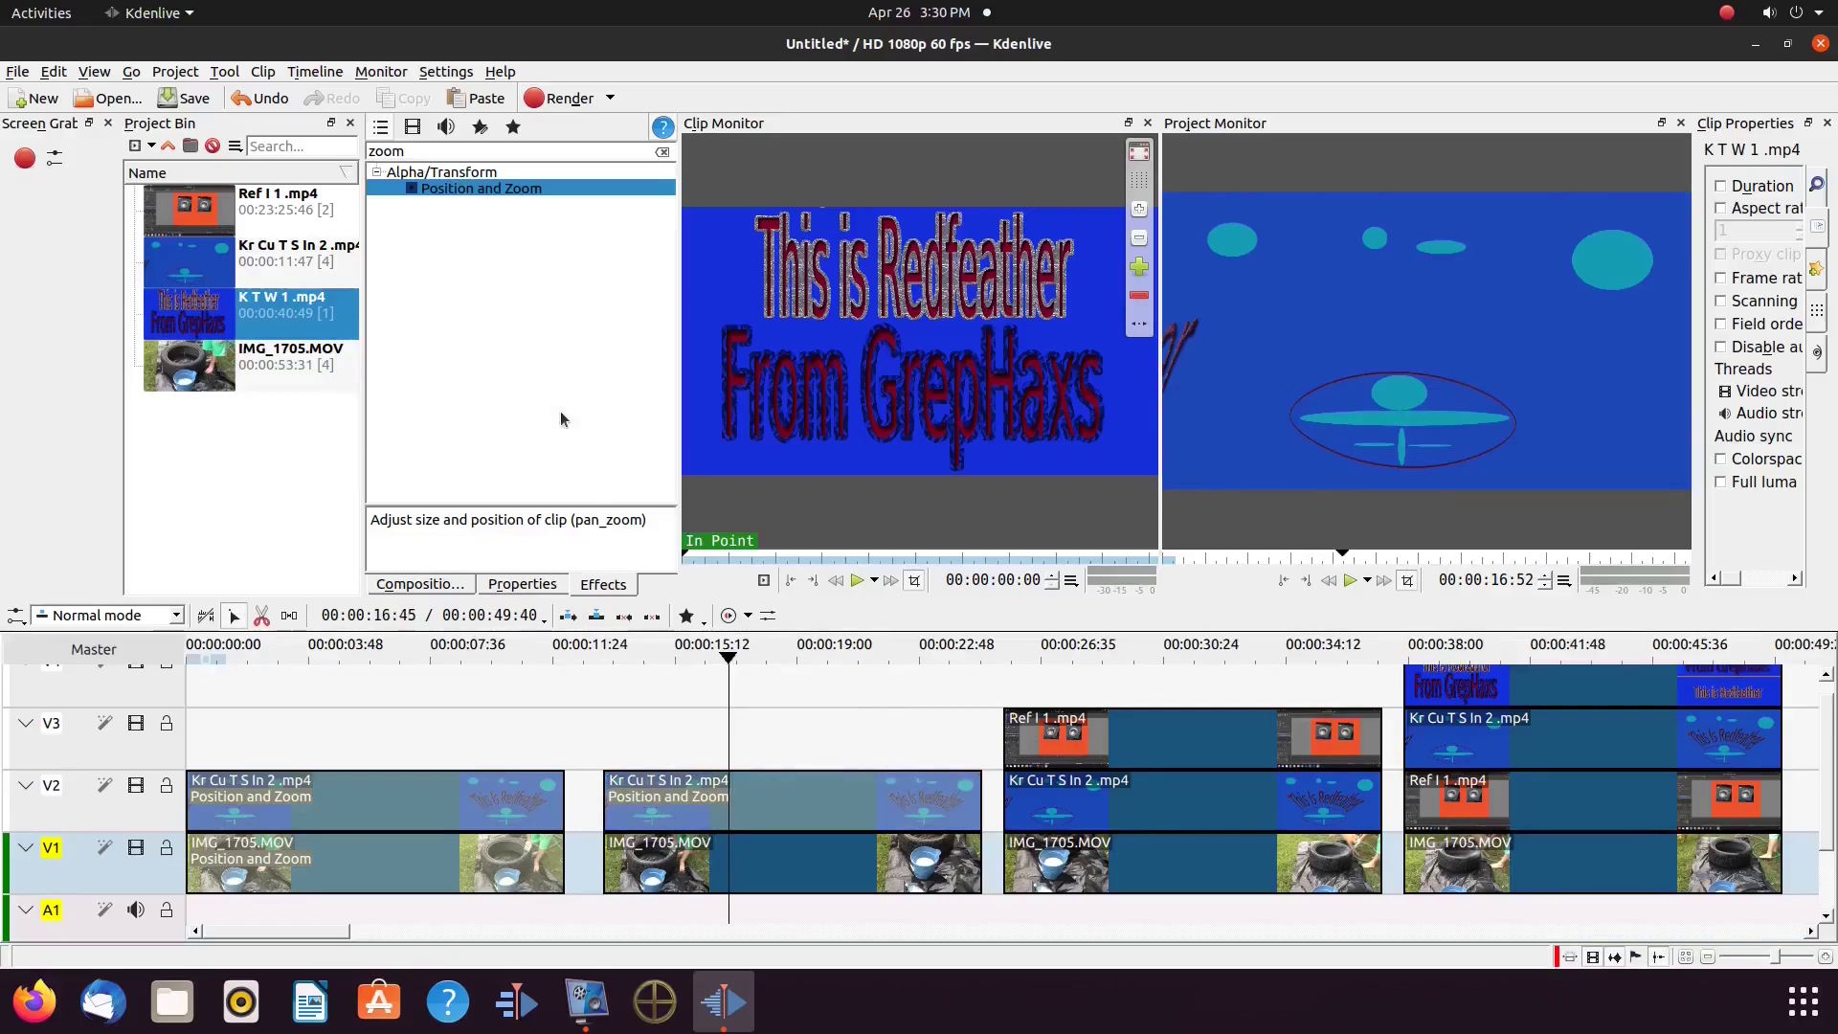
drag(564, 188, 784, 865)
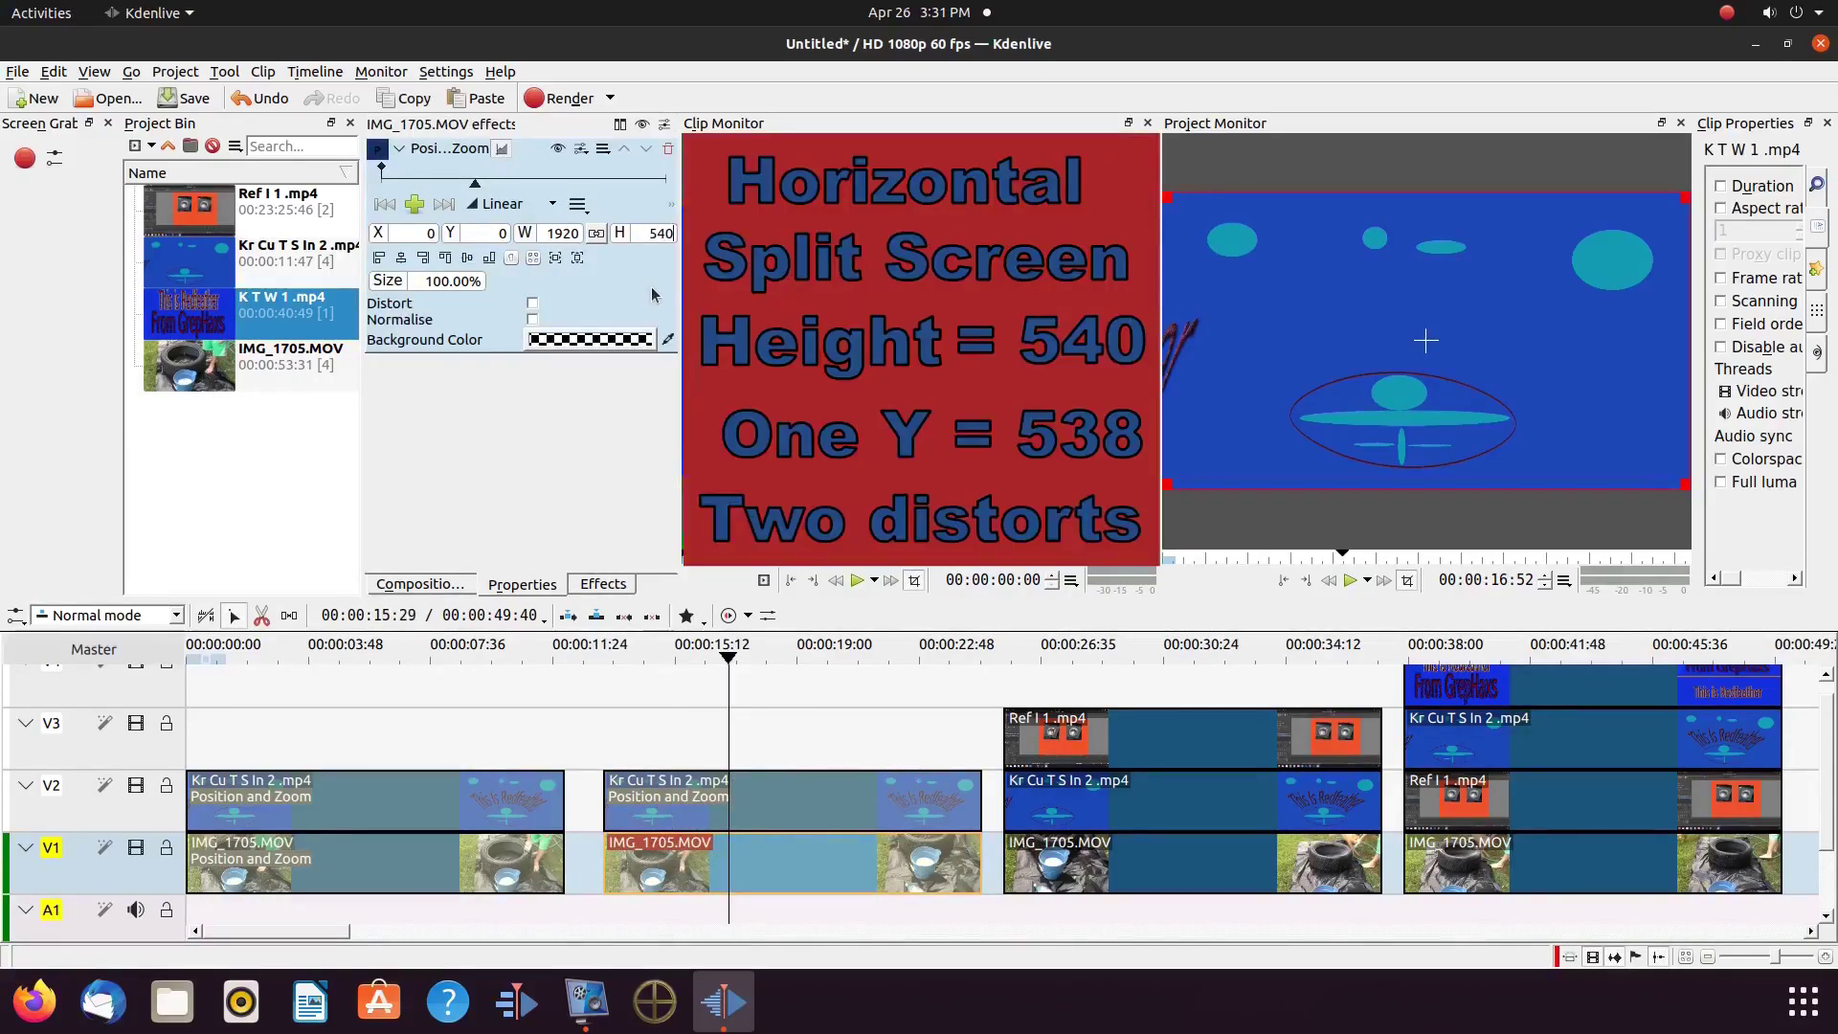
Set Position and Zoom height to 540 on the second V1 and V2 clips
text(50)
key(Return)
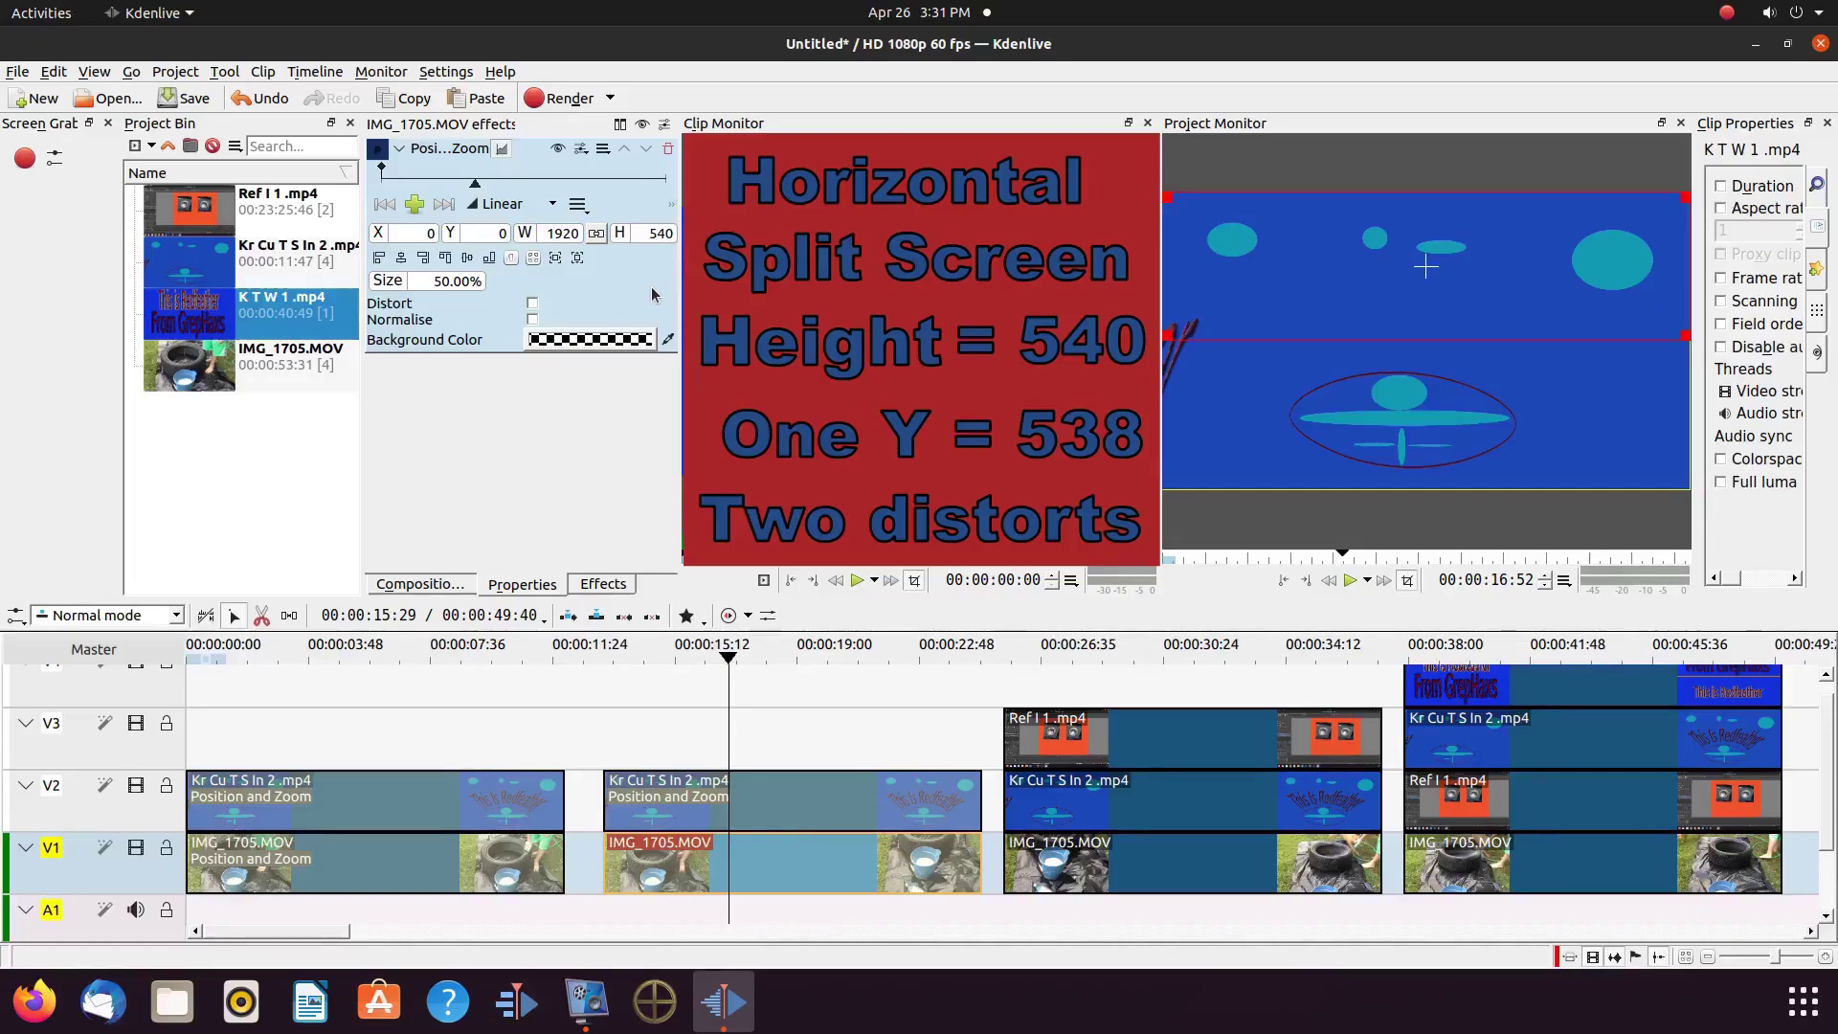
click(755, 794)
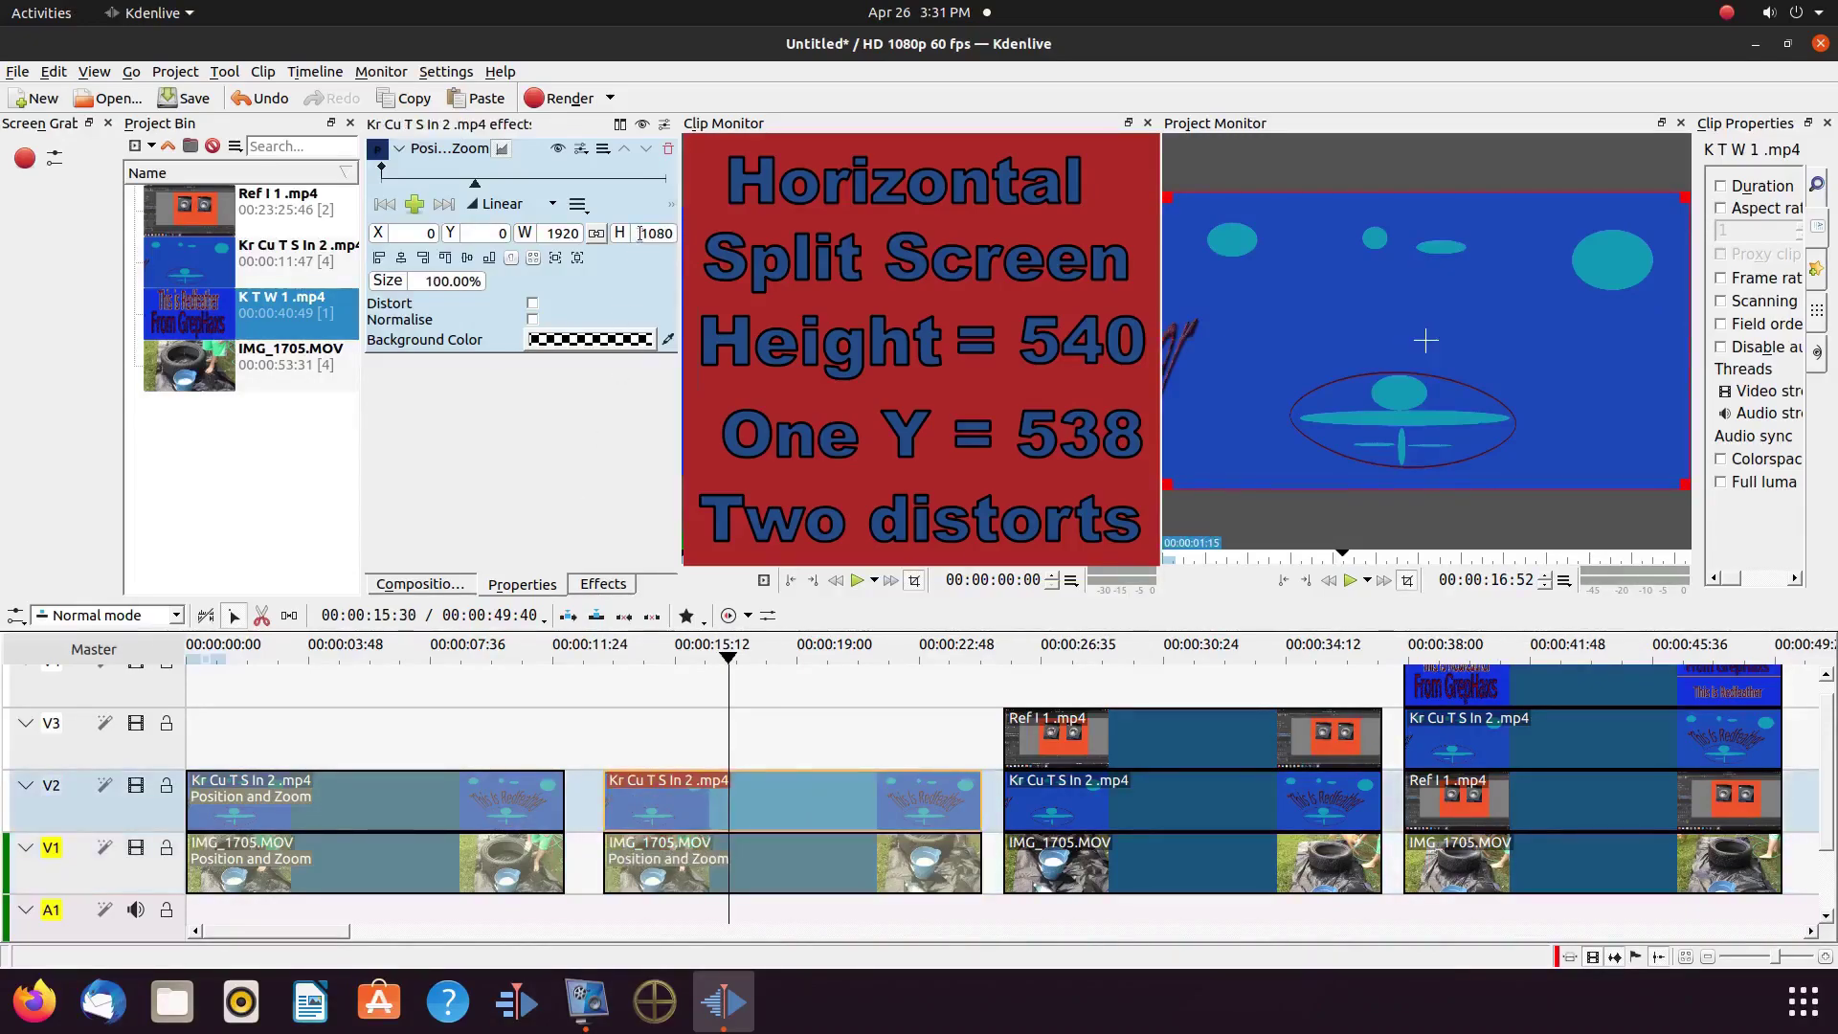
drag(640, 233, 671, 233)
text(540)
key(Return)
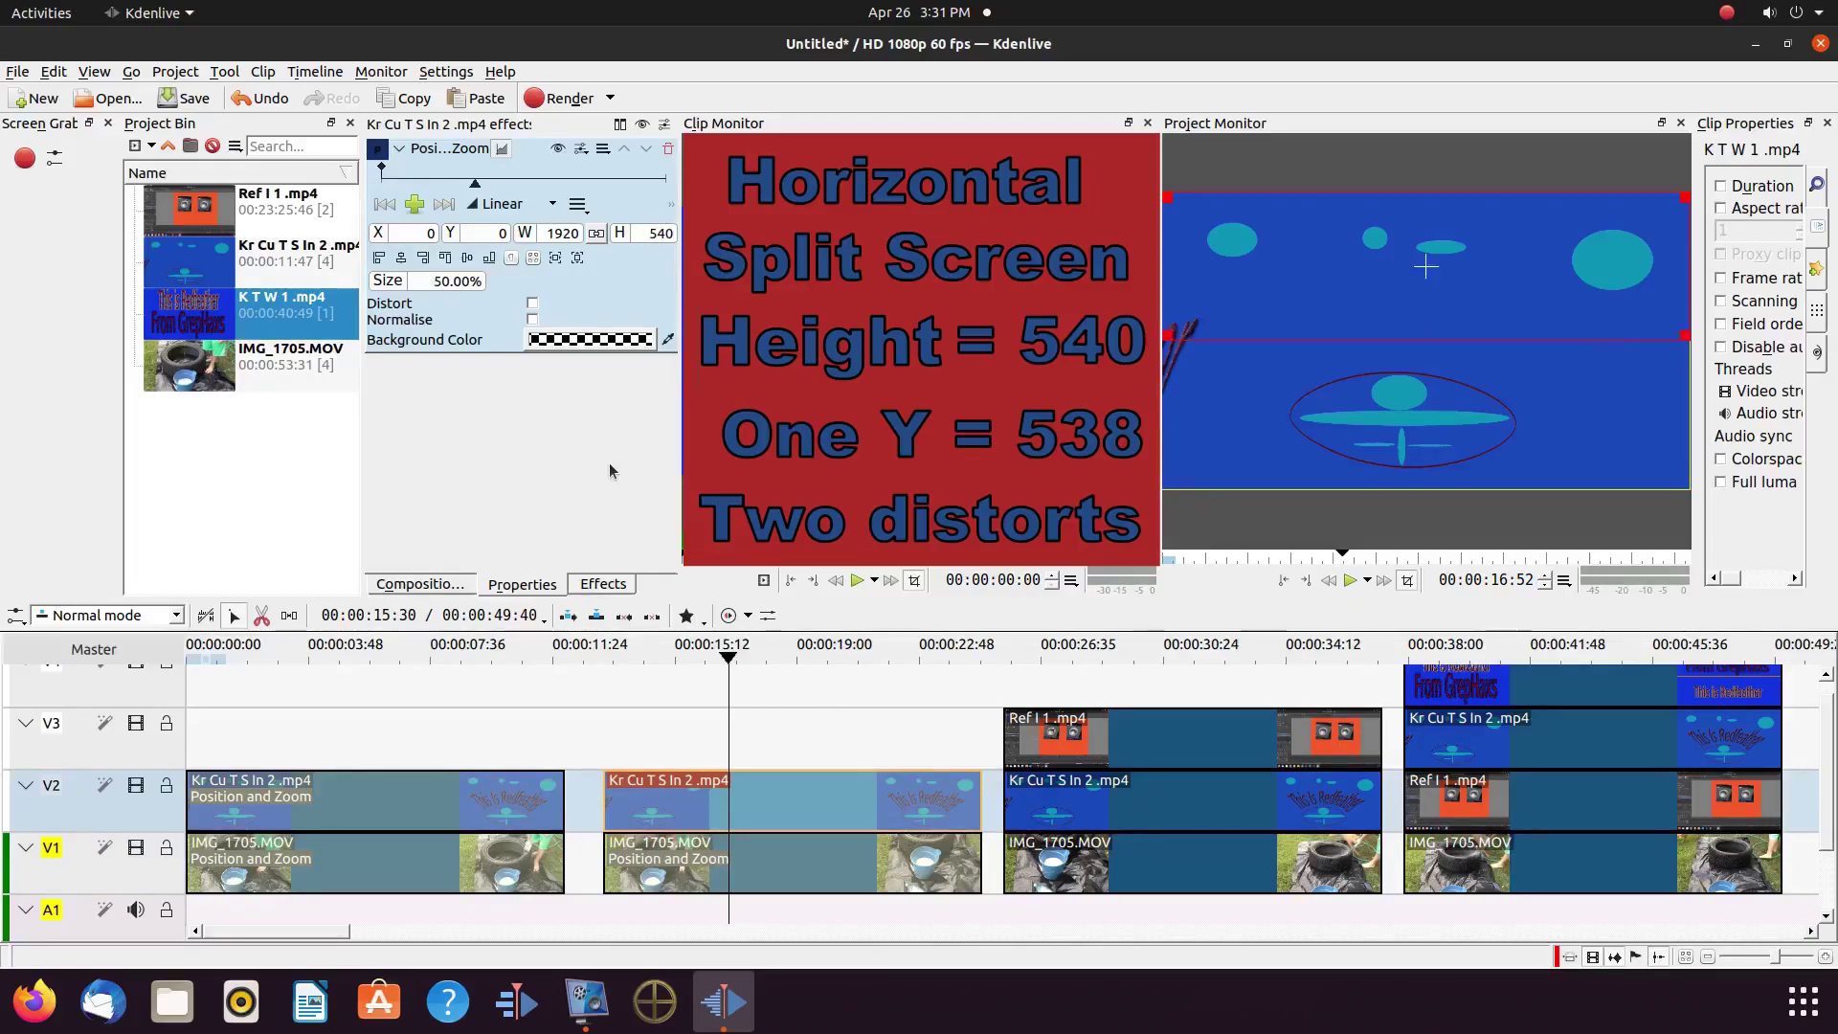
Move the second V2 title clip to Y 538 with Distort on
text(538)
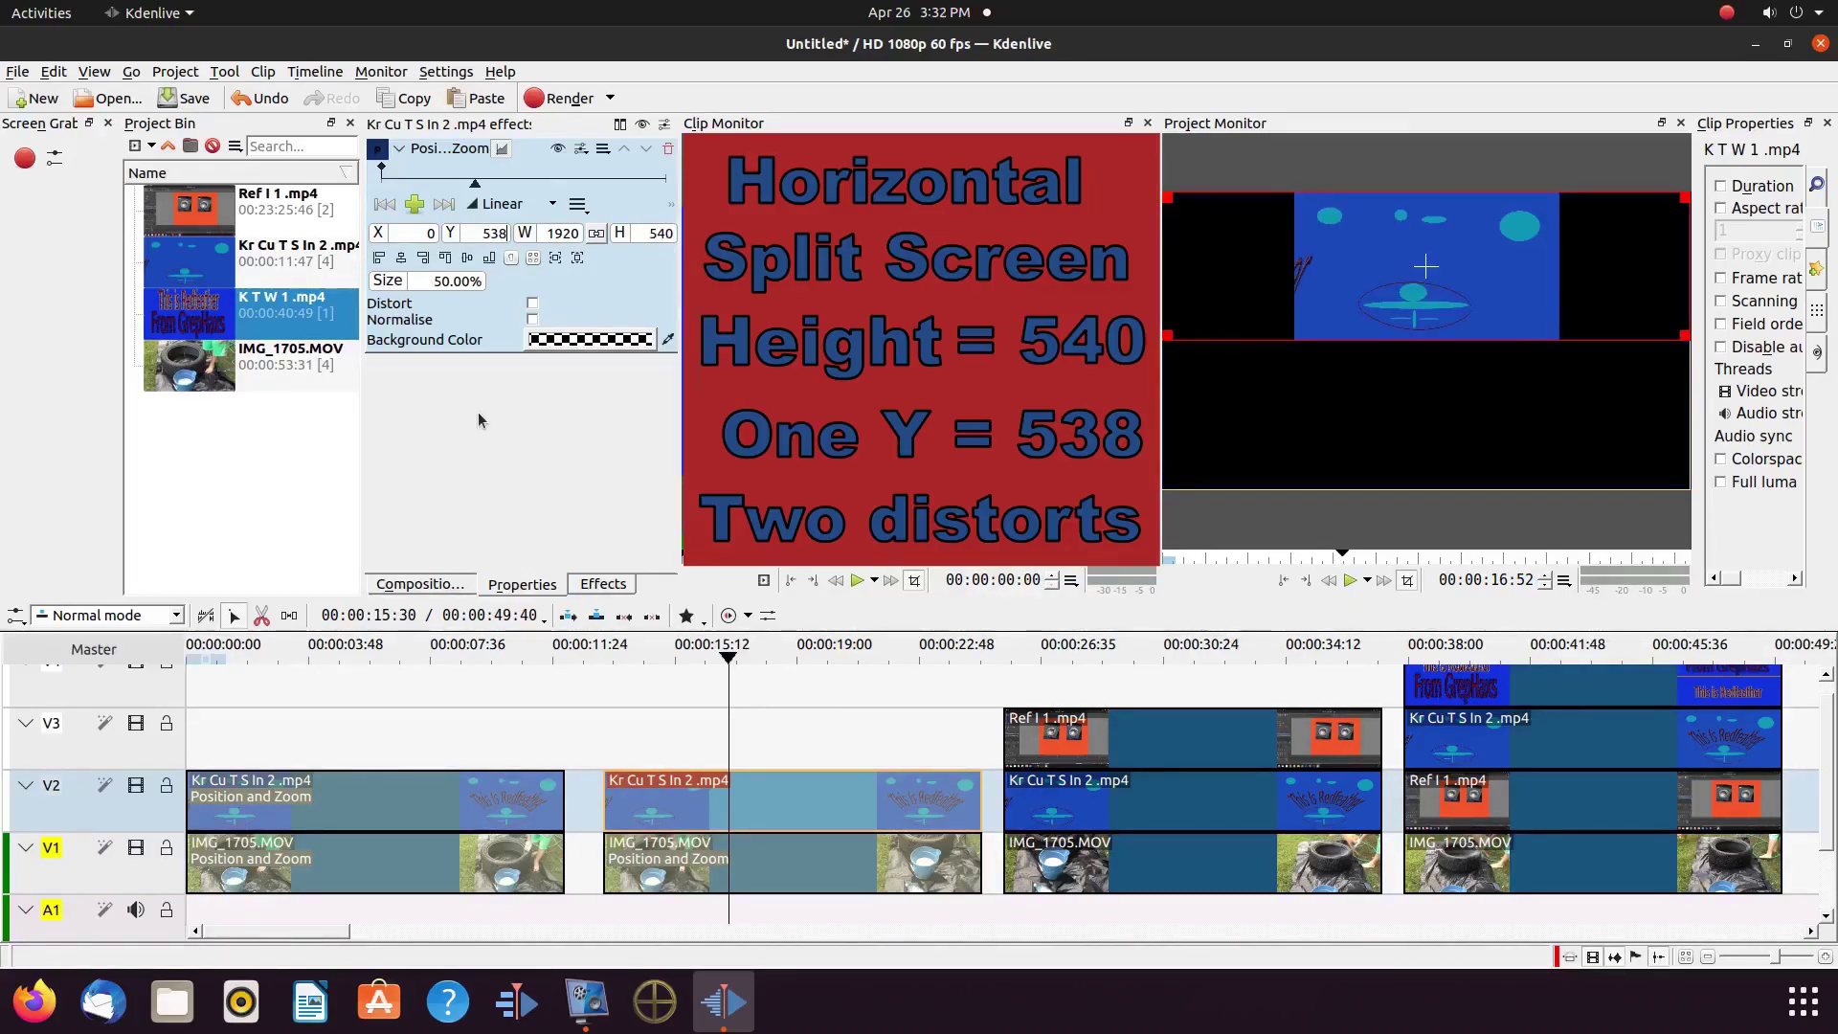
key(Return)
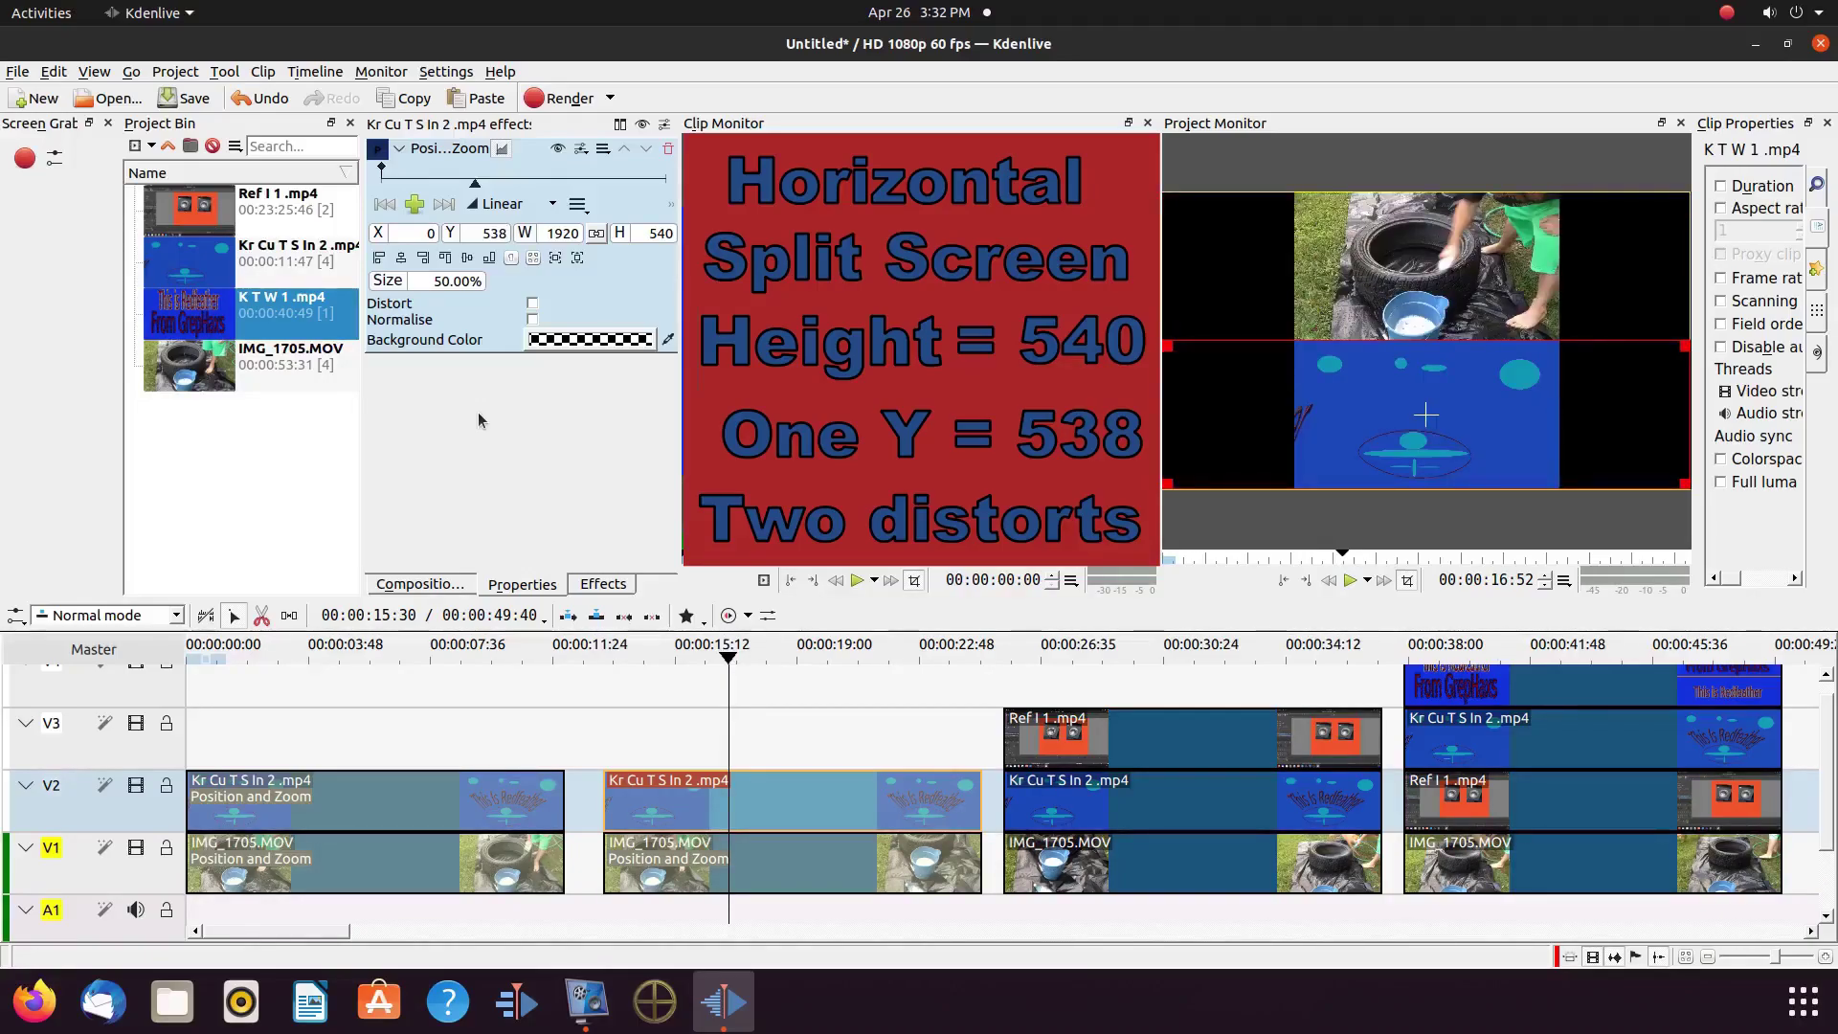
click(533, 304)
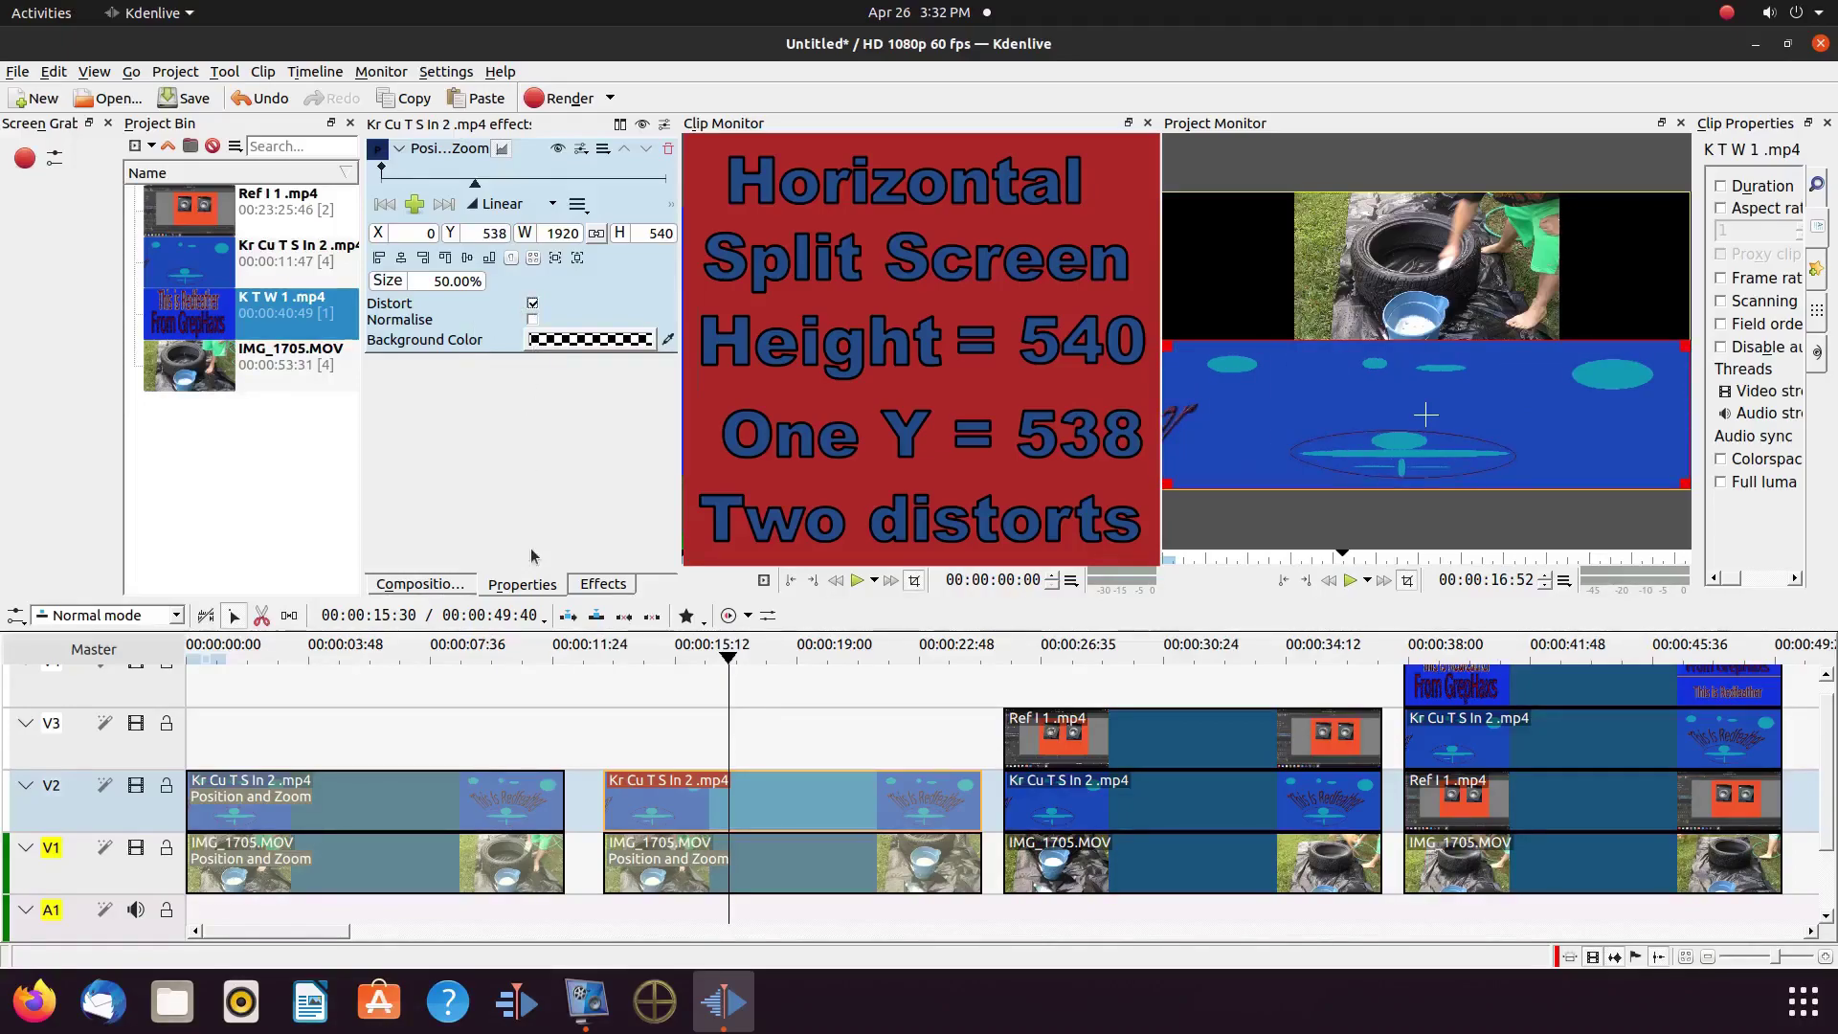
click(839, 859)
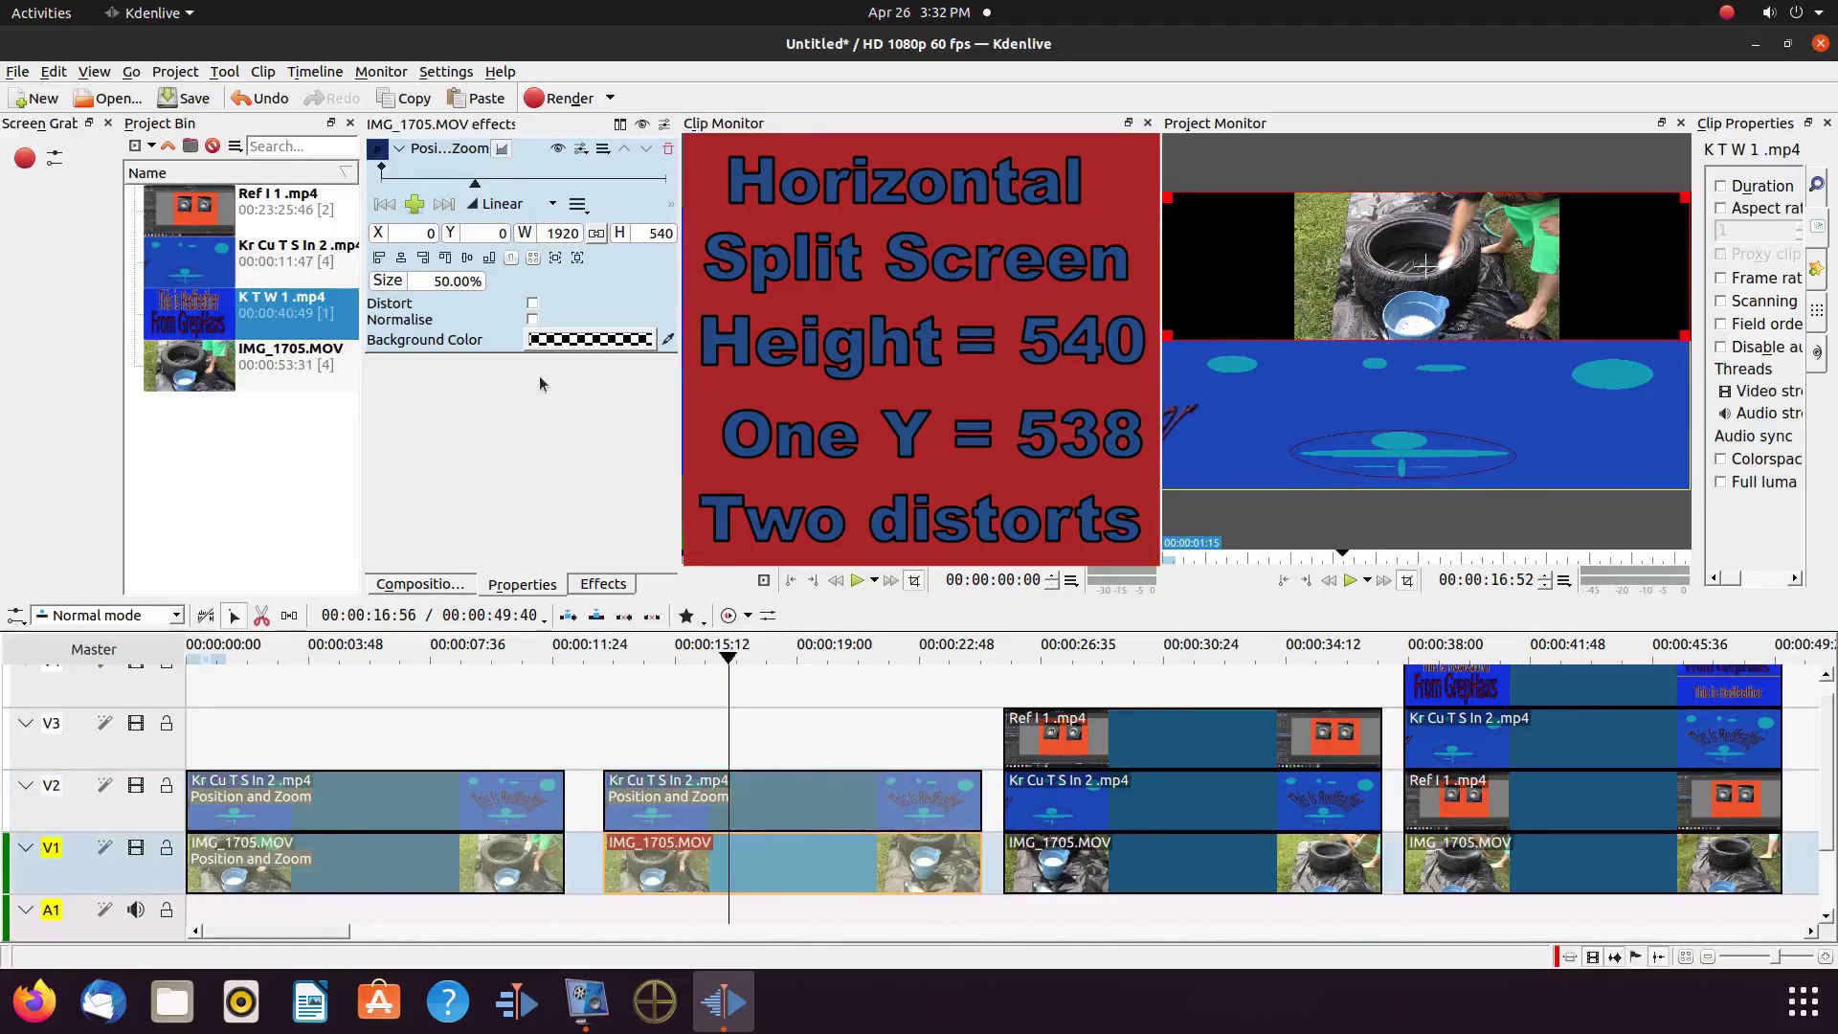
Enable Distort on the second tyre clip and add Position and Zoom to the third V1 and V3 clips
click(533, 304)
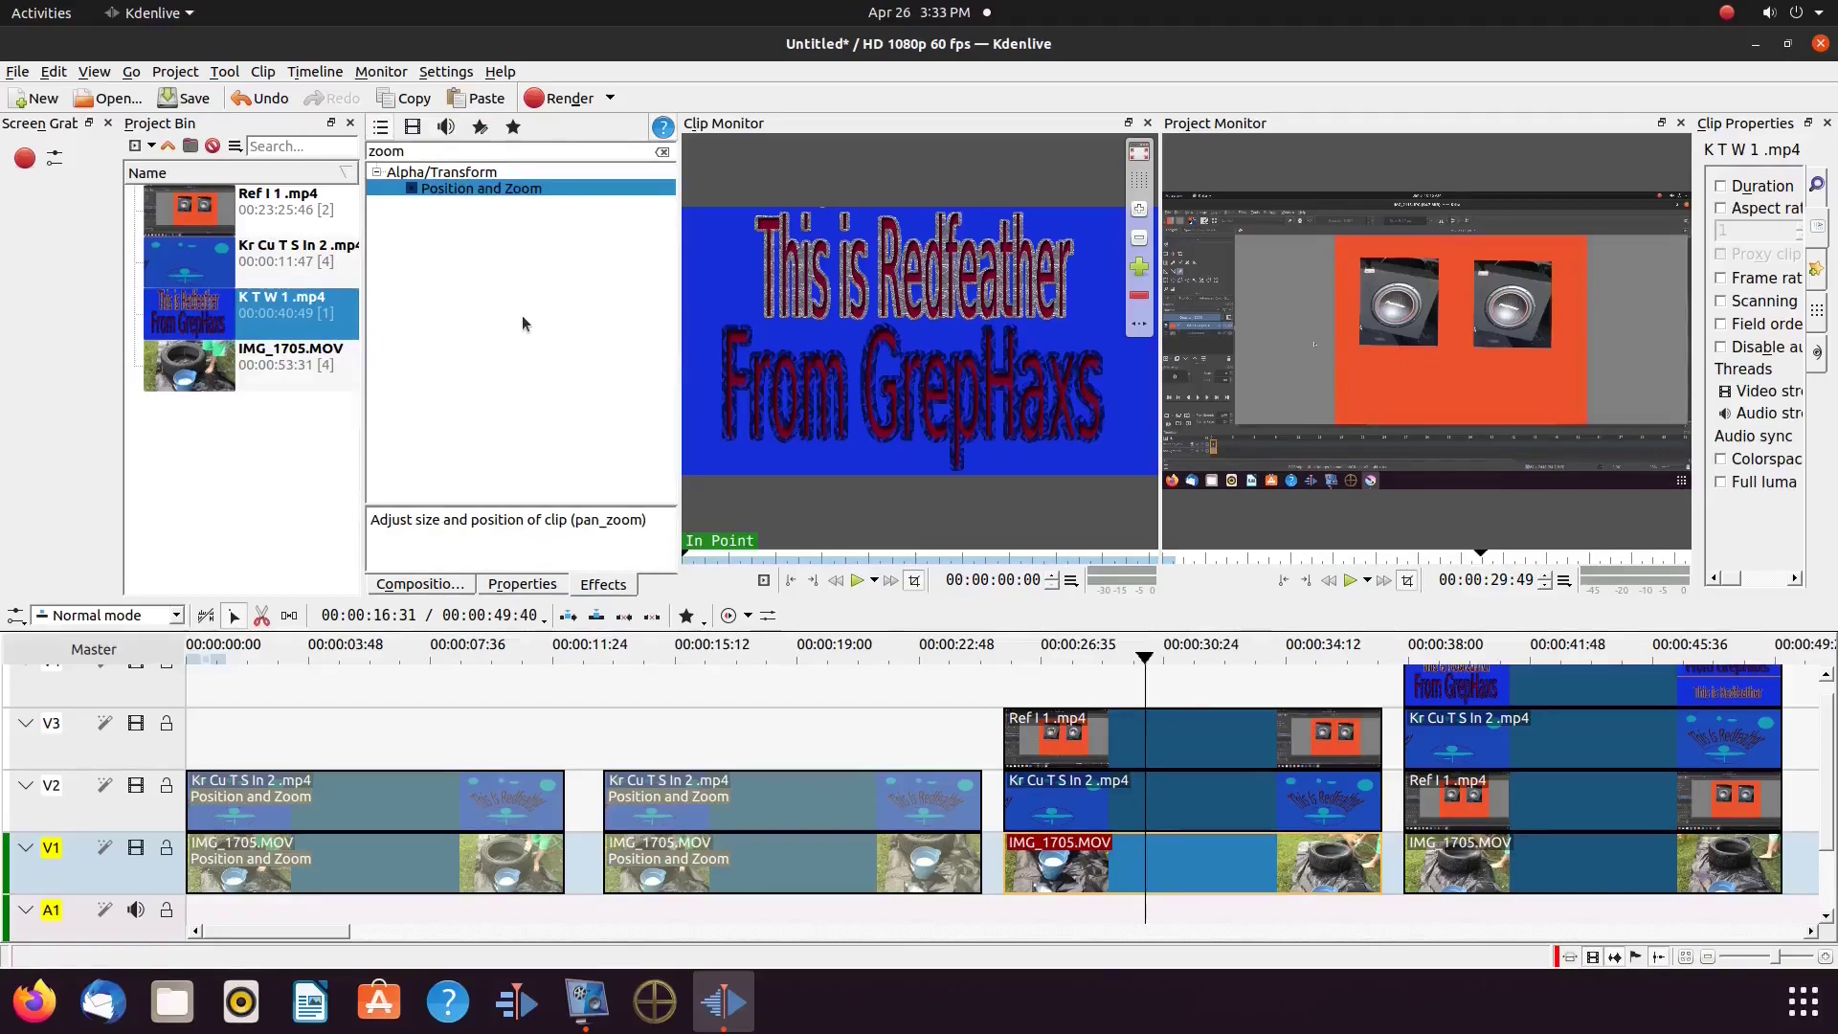
drag(527, 189, 1184, 810)
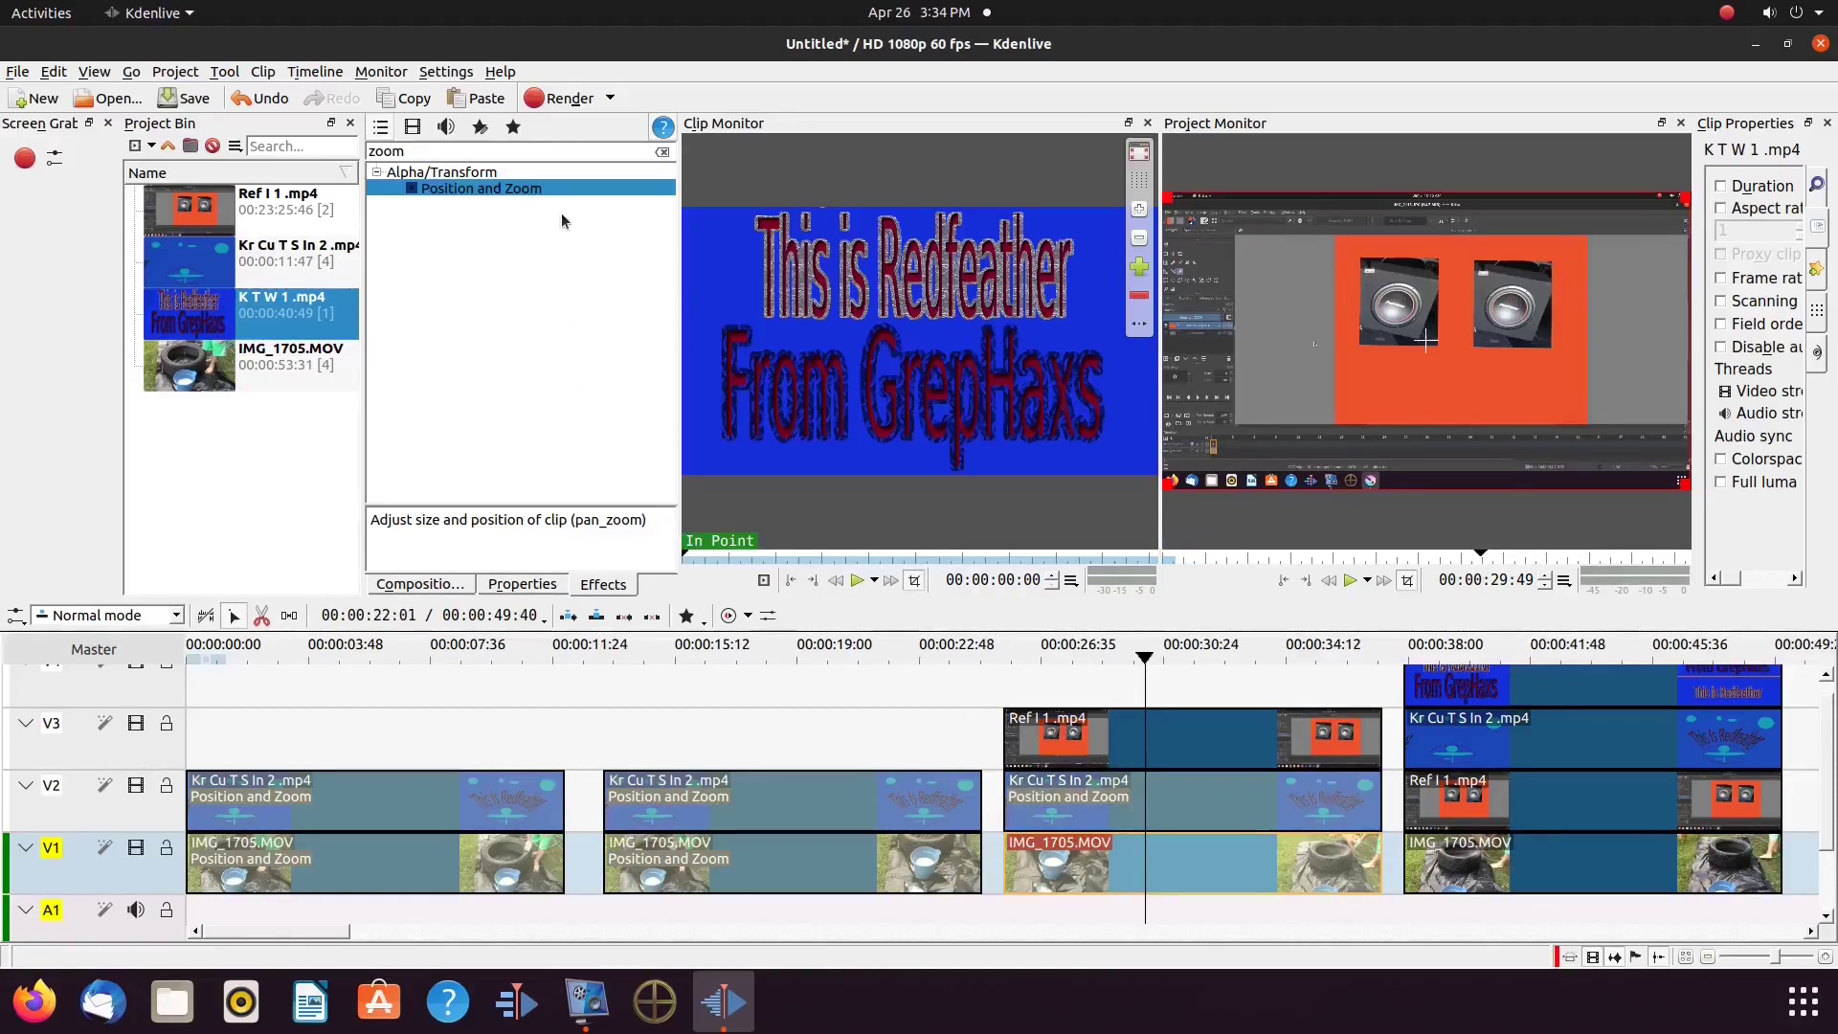
drag(544, 195, 1192, 748)
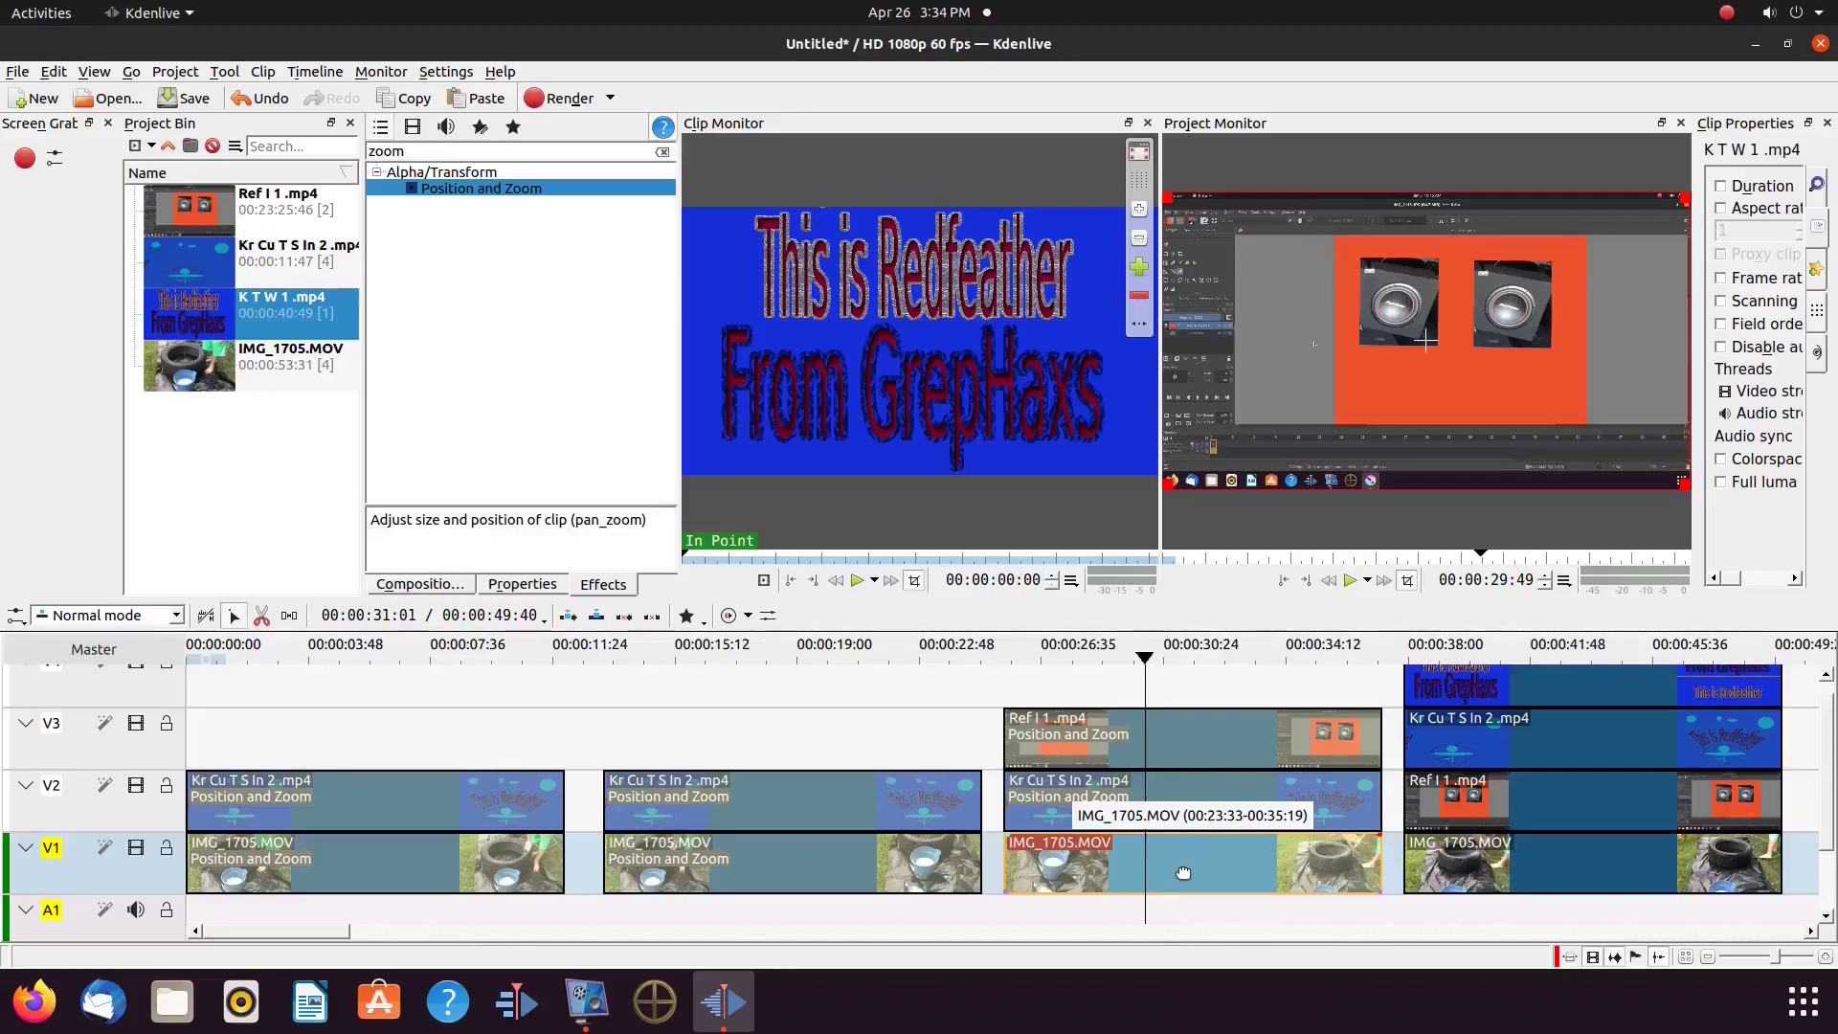
click(1183, 873)
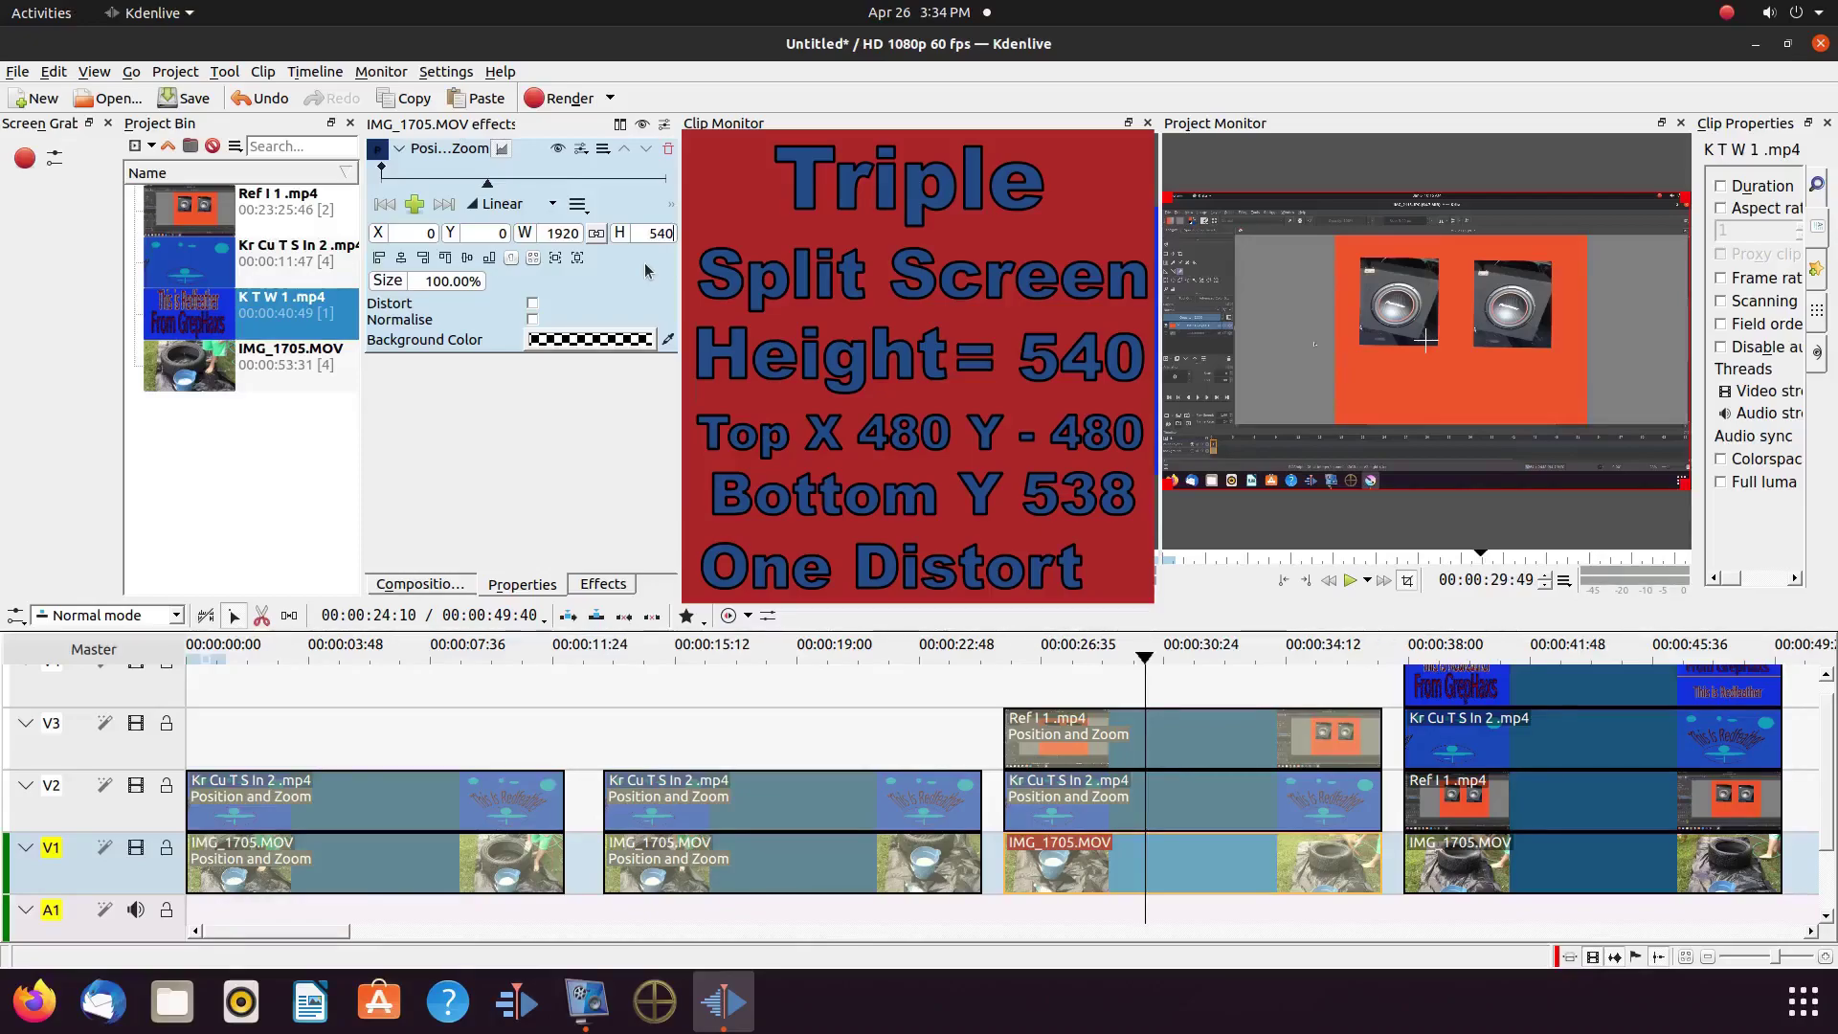
Set the Kr Cu T S In 2 clip to height 540 and X 480
click(1062, 804)
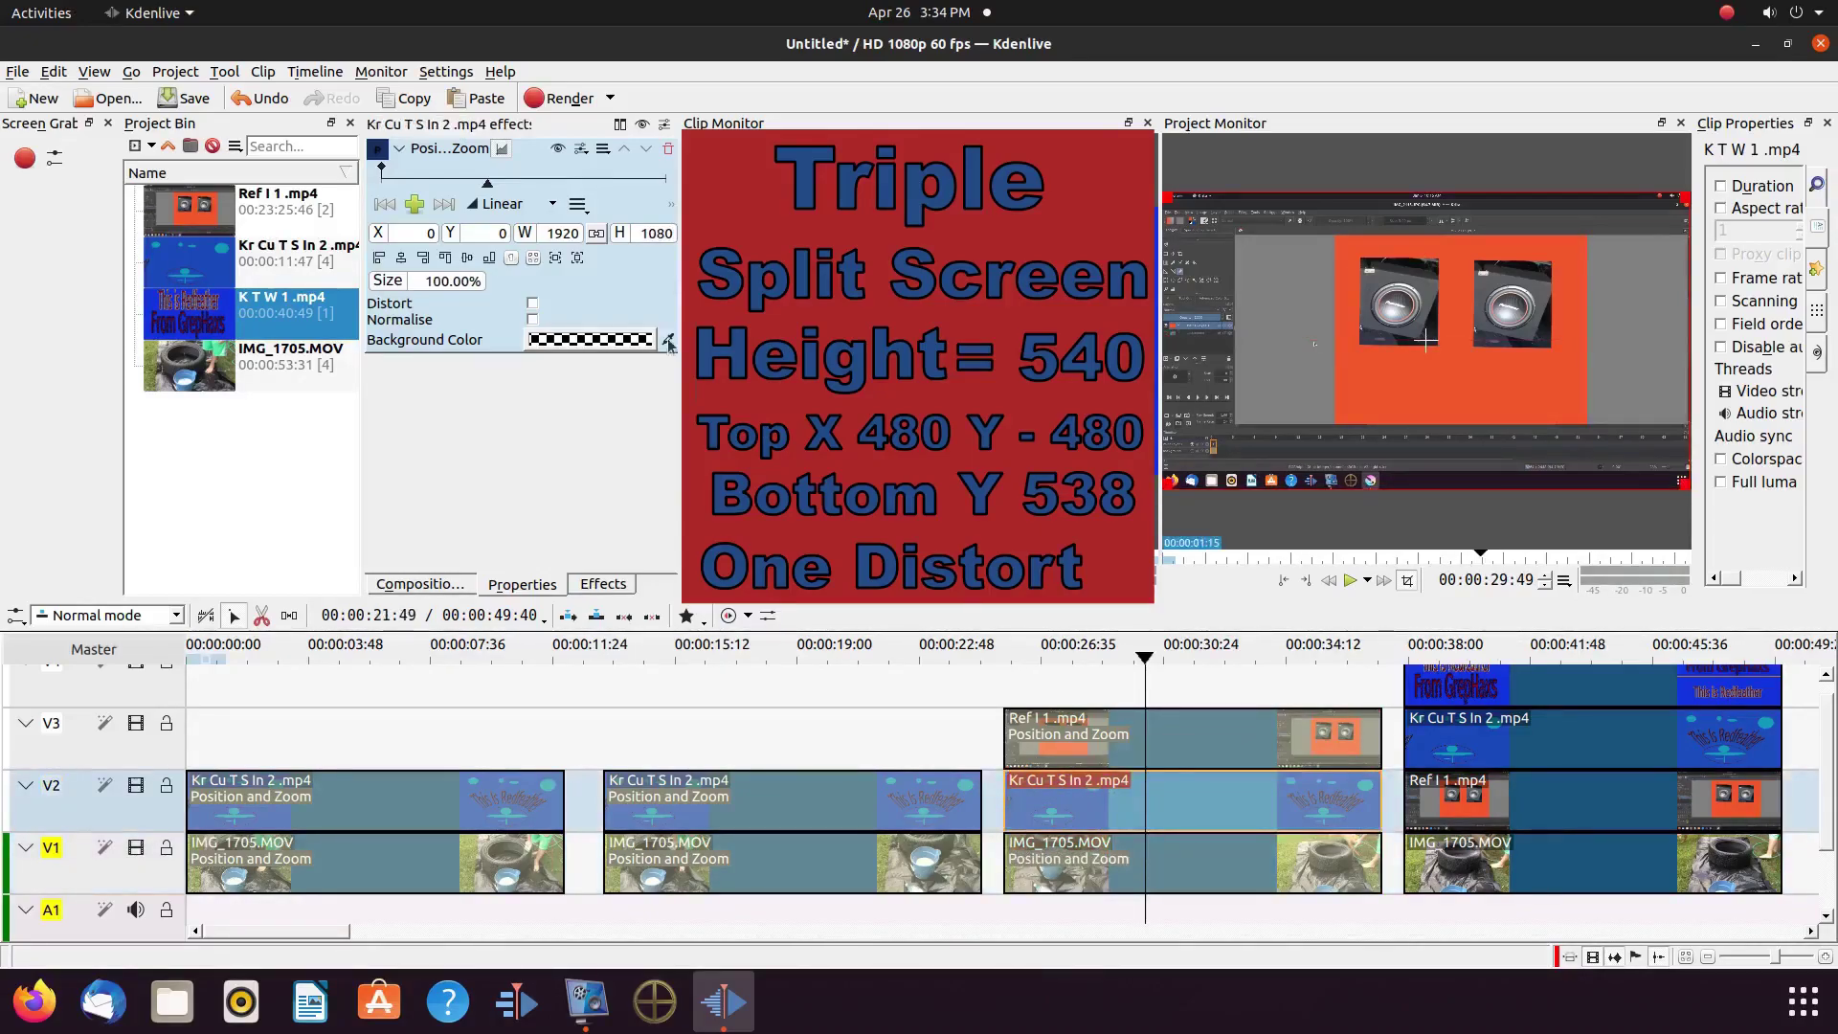
double_click(641, 237)
text(540)
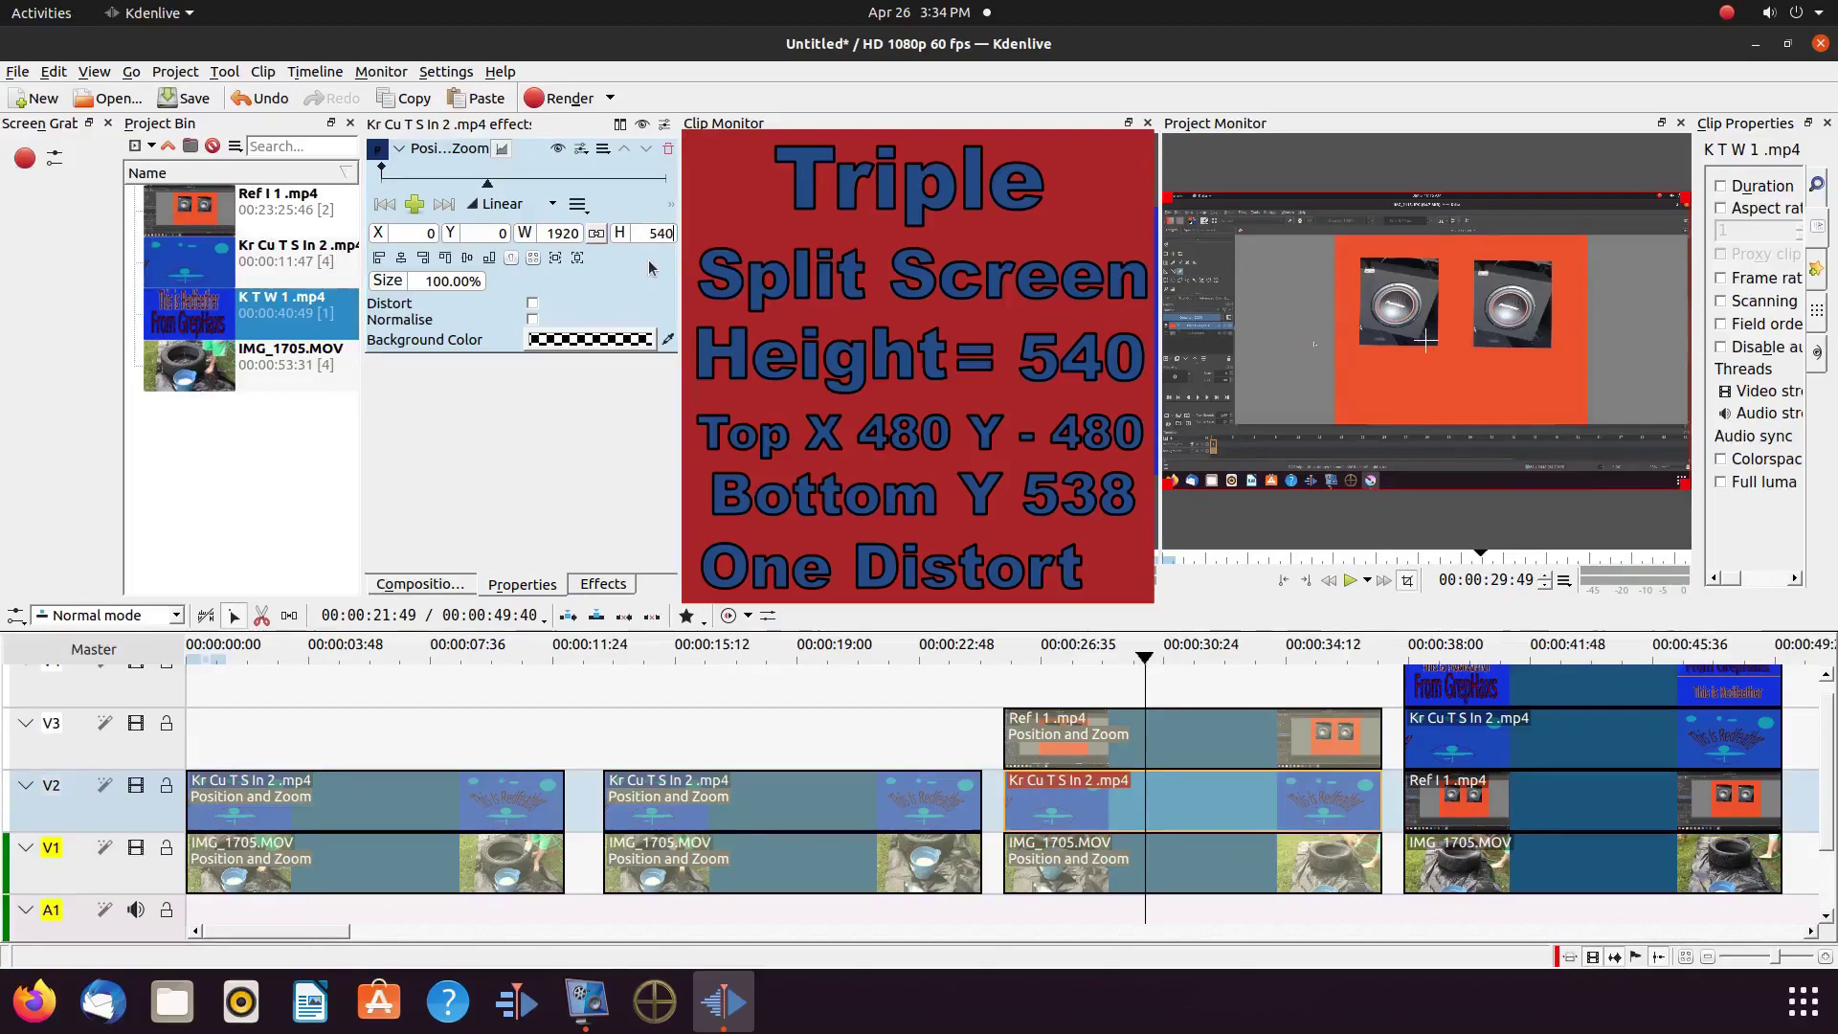
key(Return)
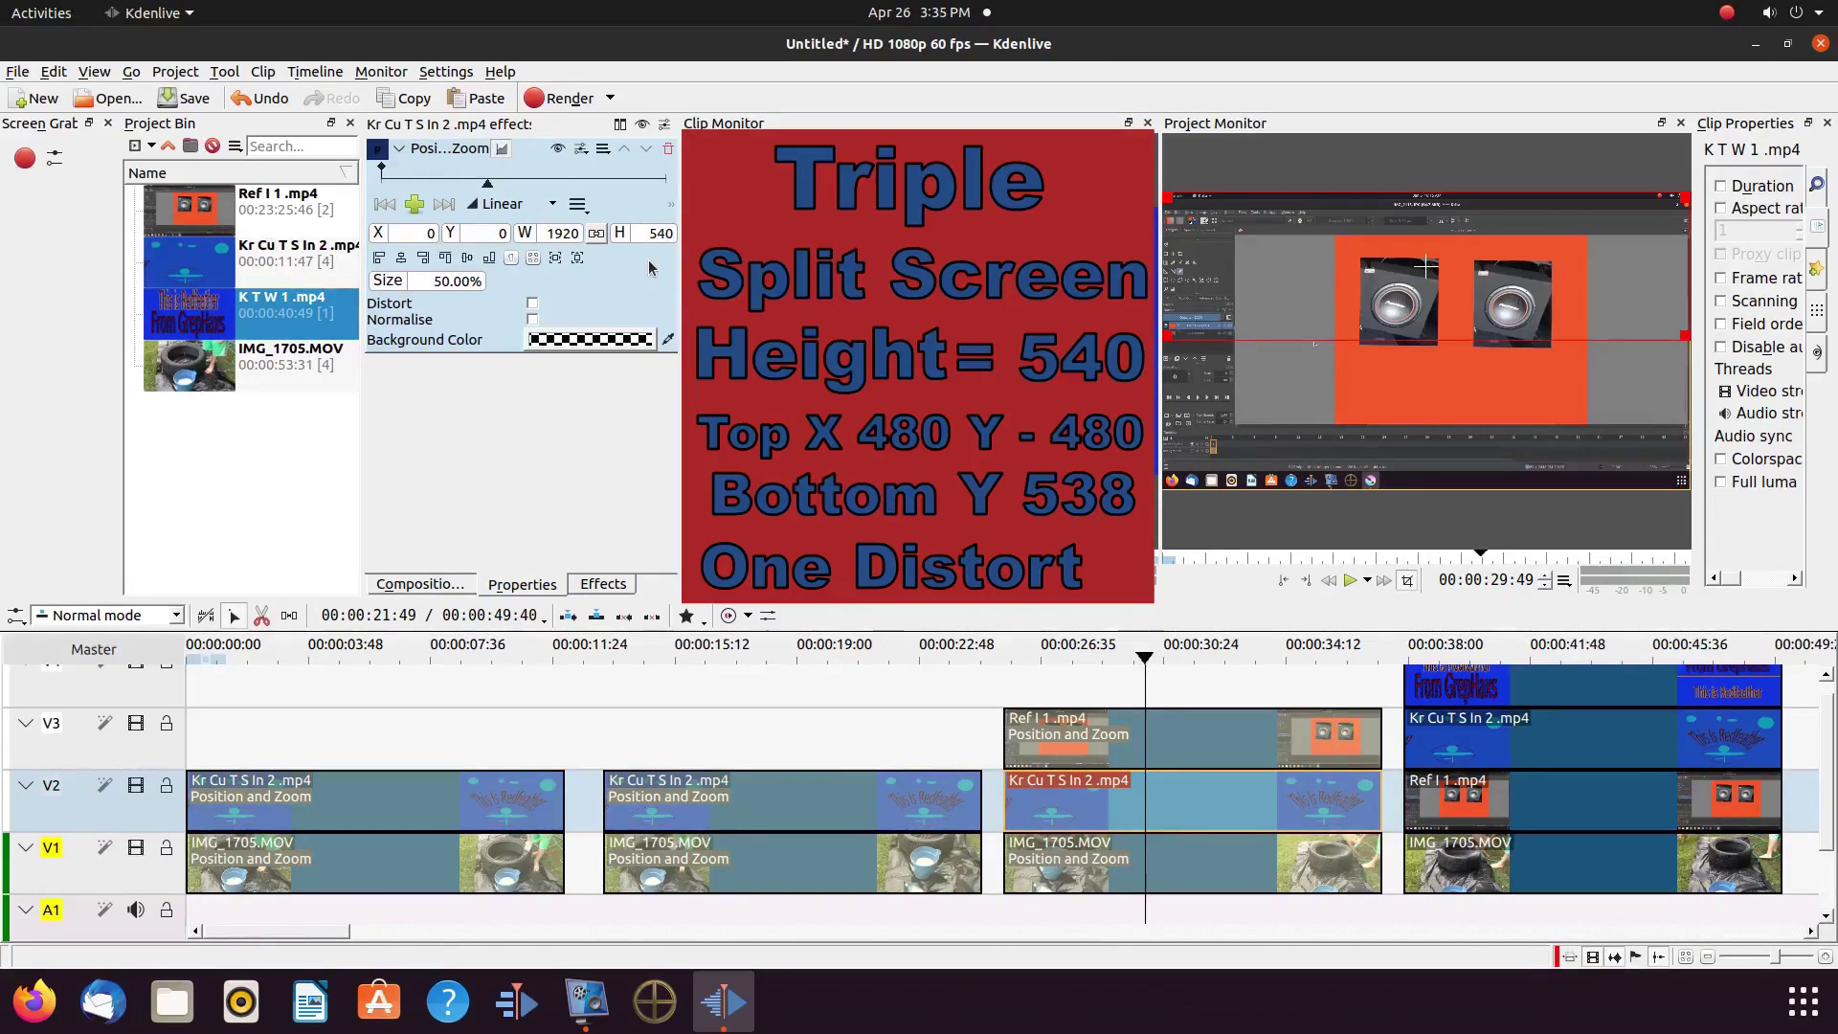
text(480)
key(Return)
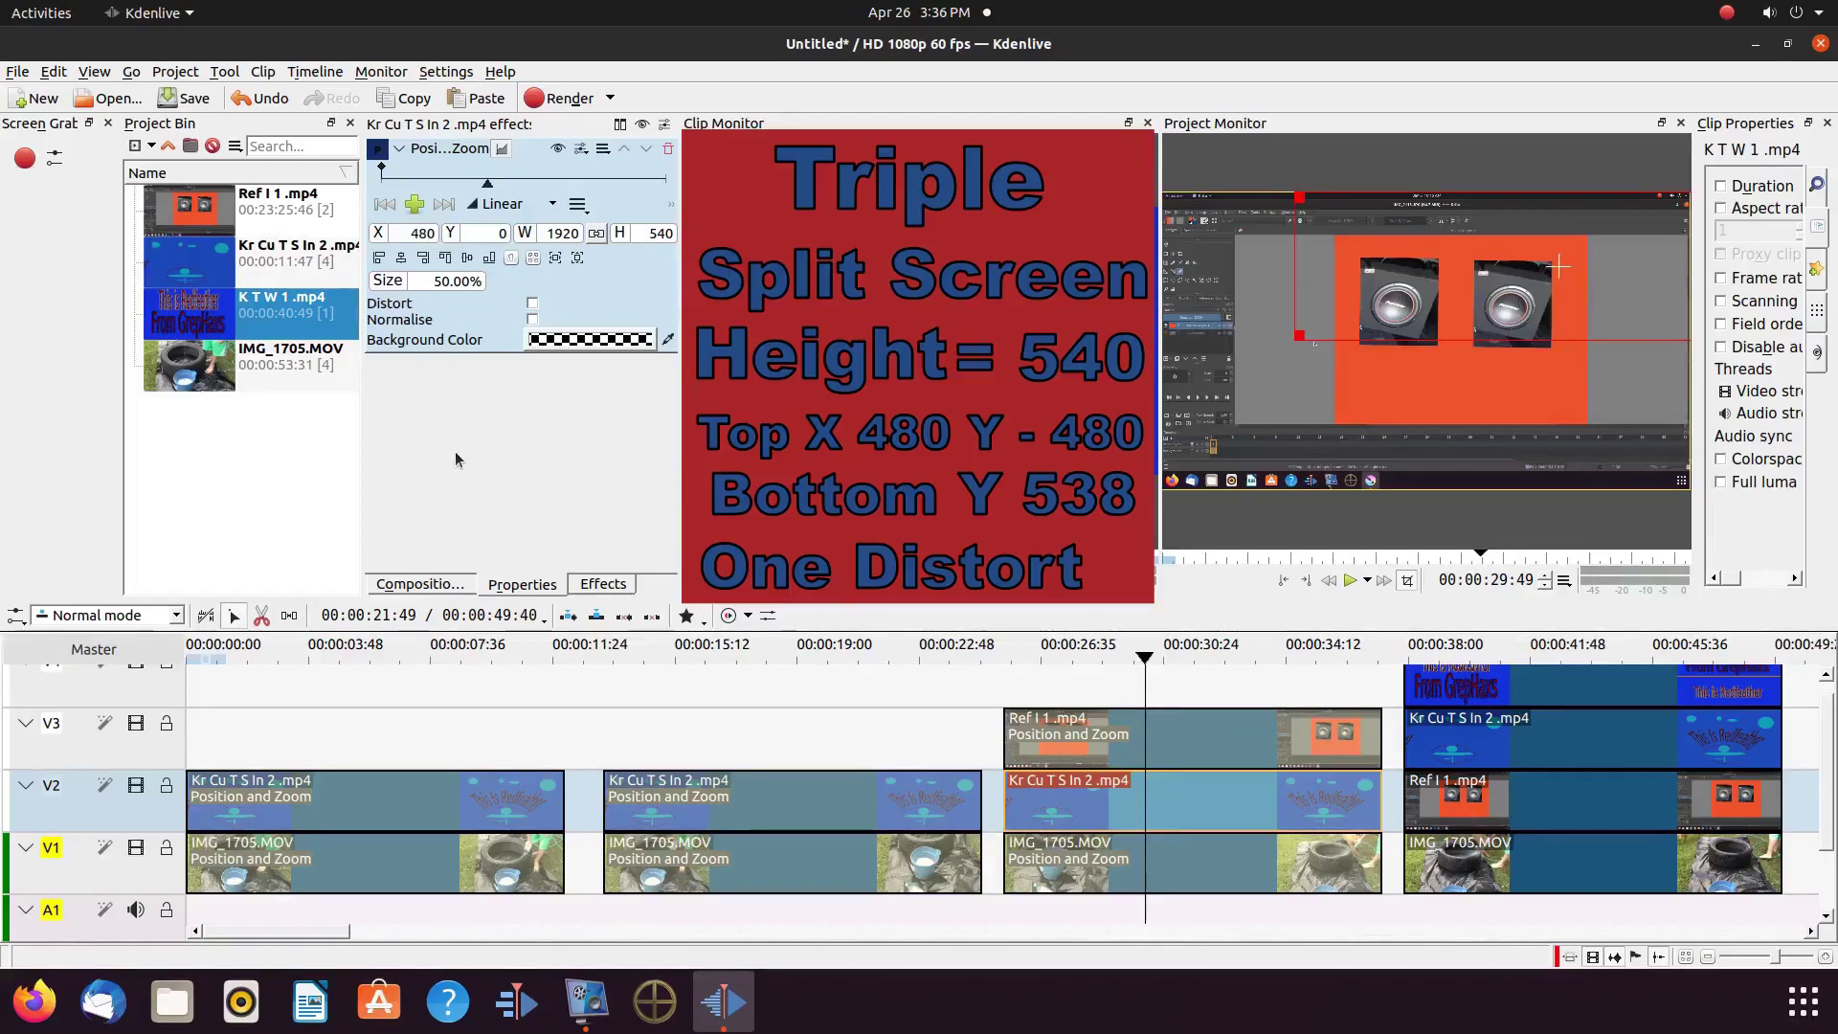
Move the third IMG_1705.MOV clip to X -480
click(1184, 865)
double_click(433, 233)
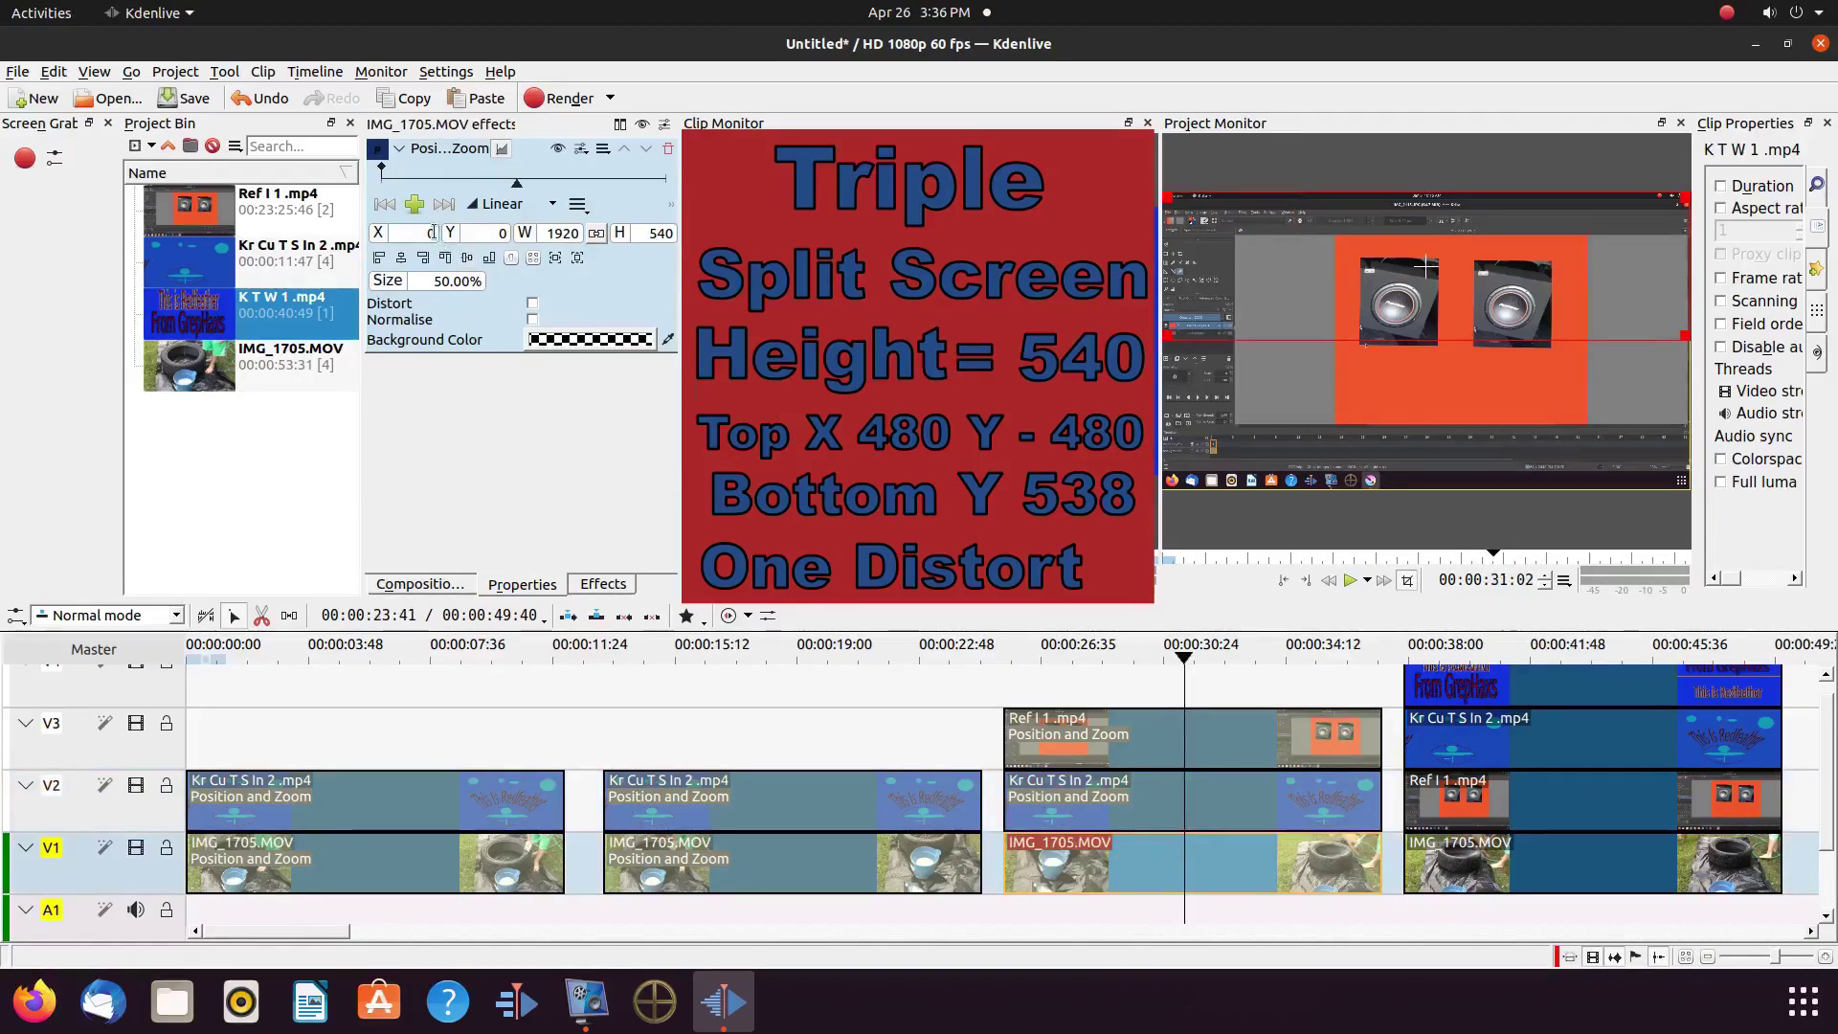
text(-480)
key(Return)
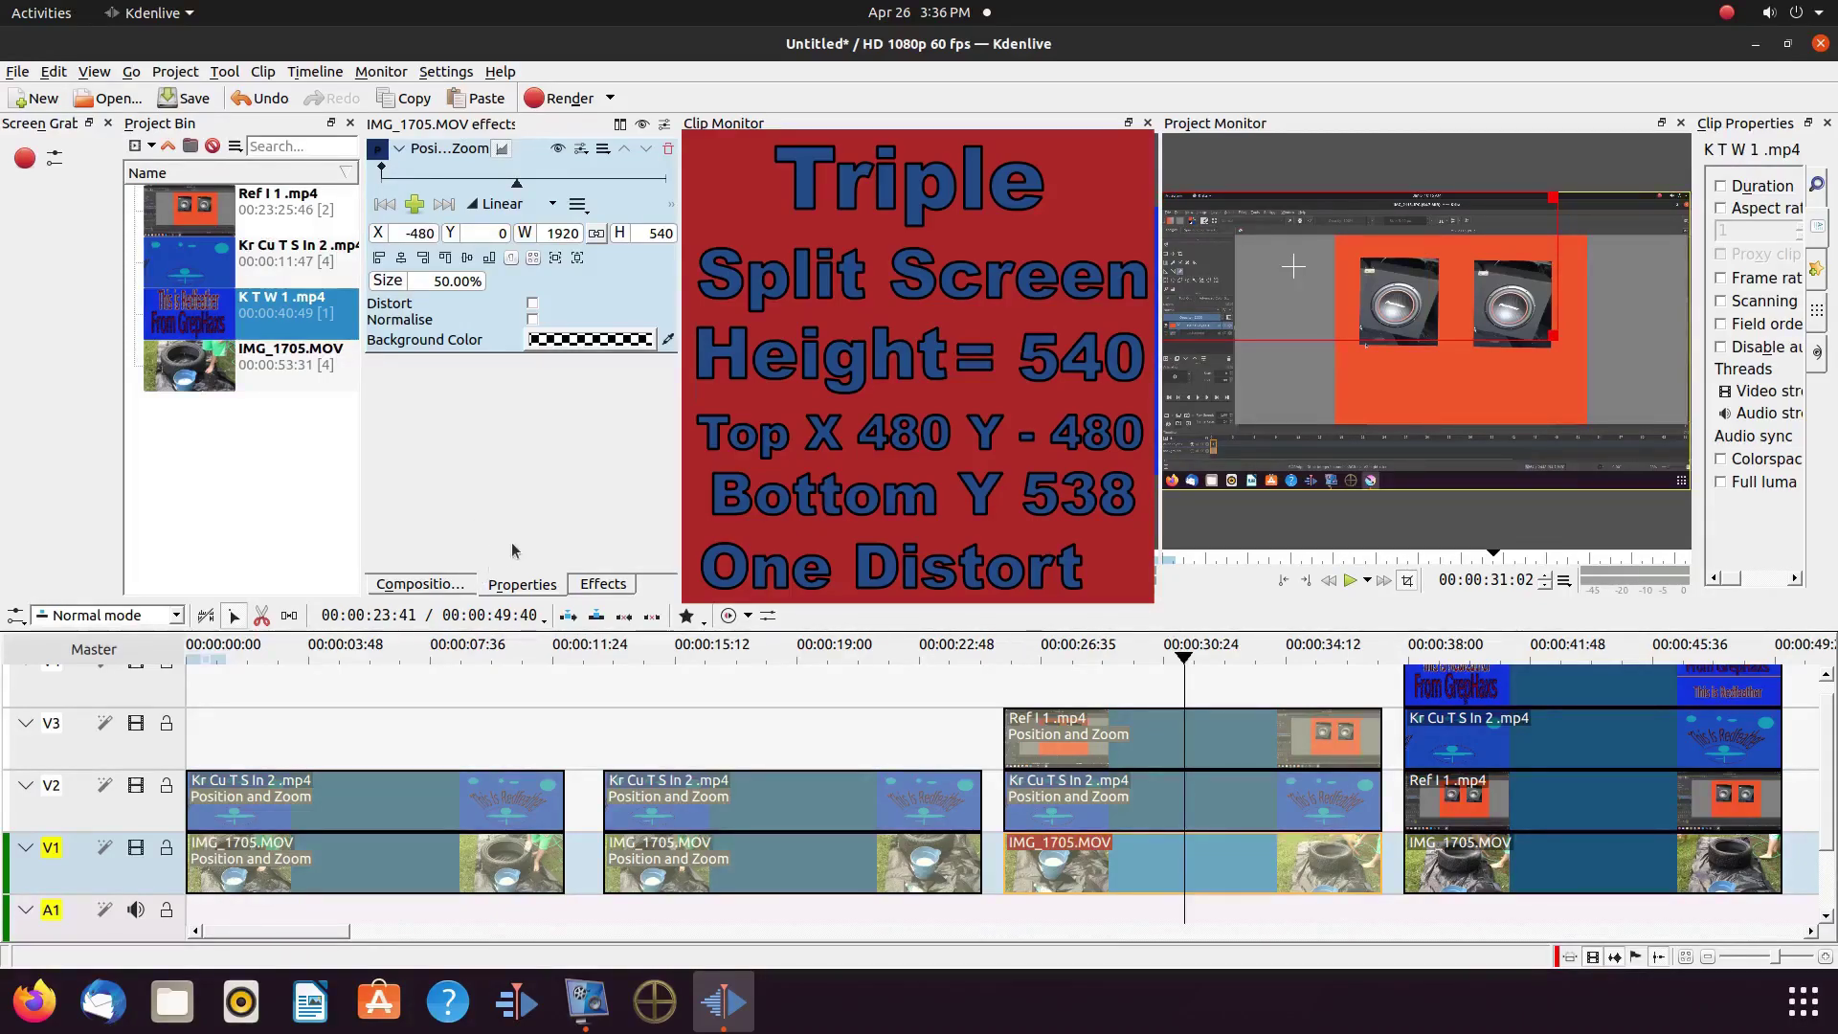
Set the V3 Ref I 1 clip to Y 538 with Distort on
click(1183, 739)
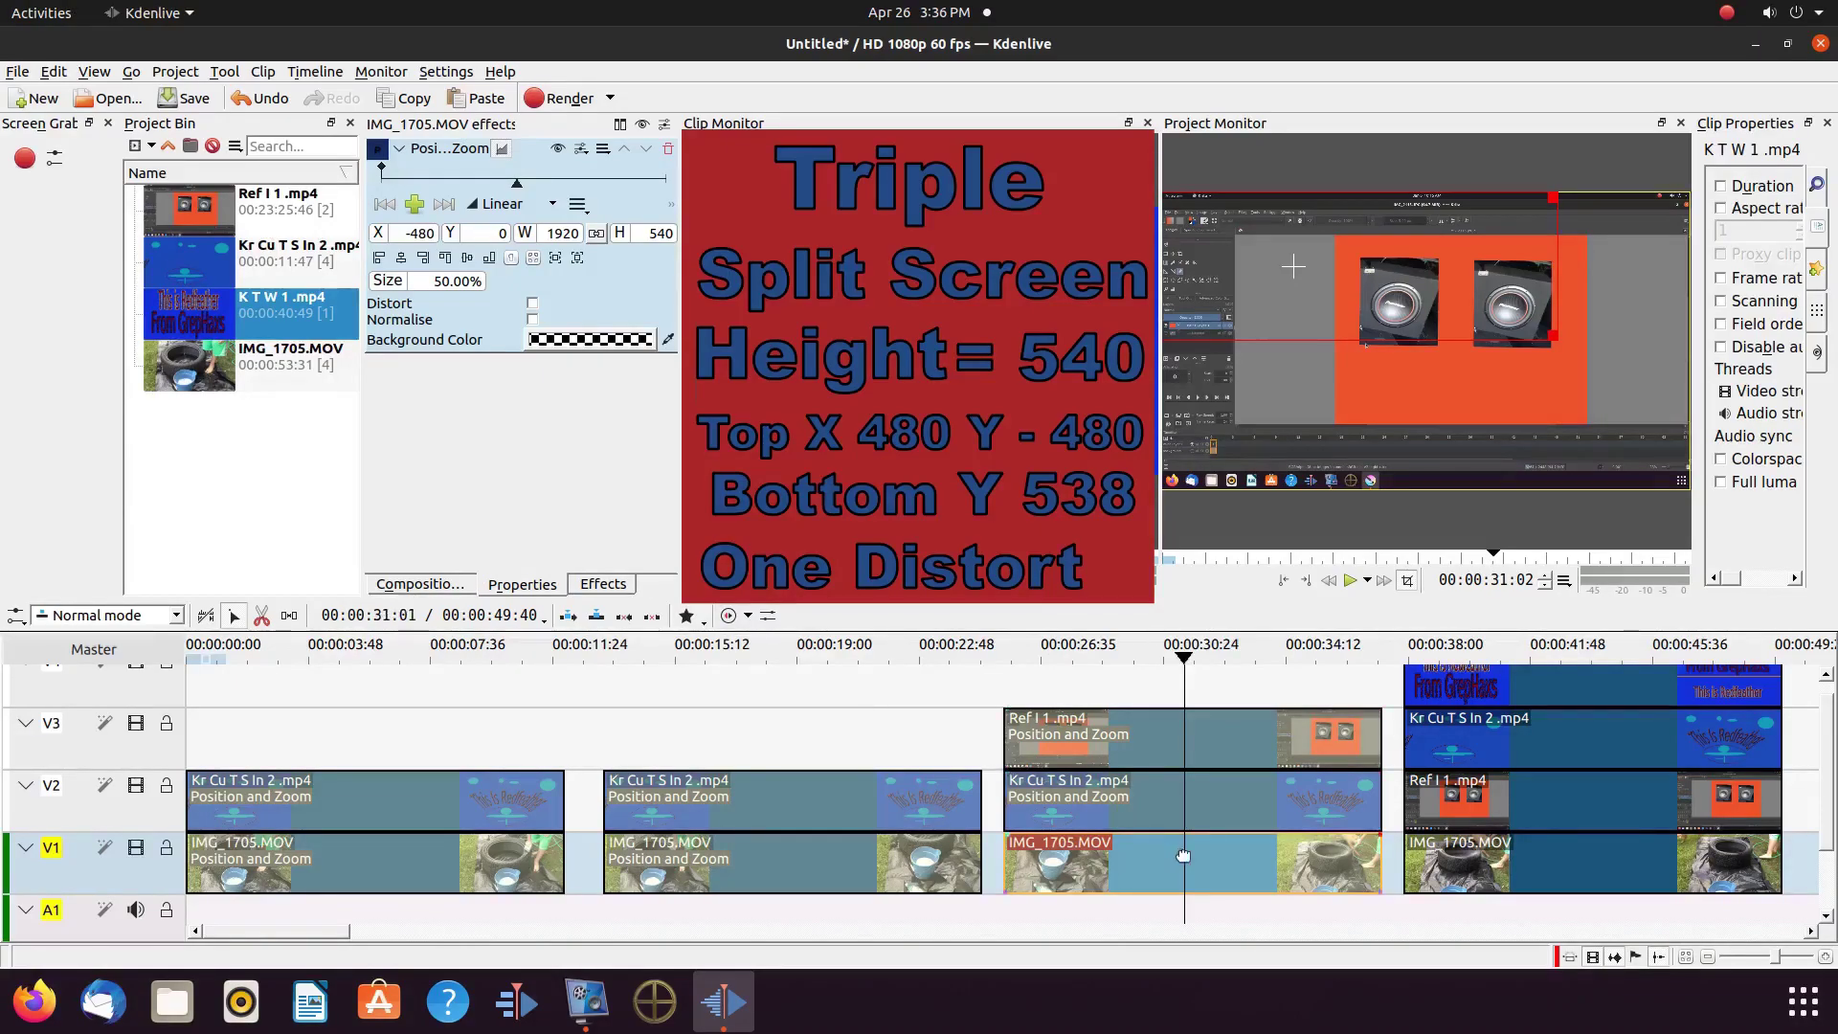
click(499, 233)
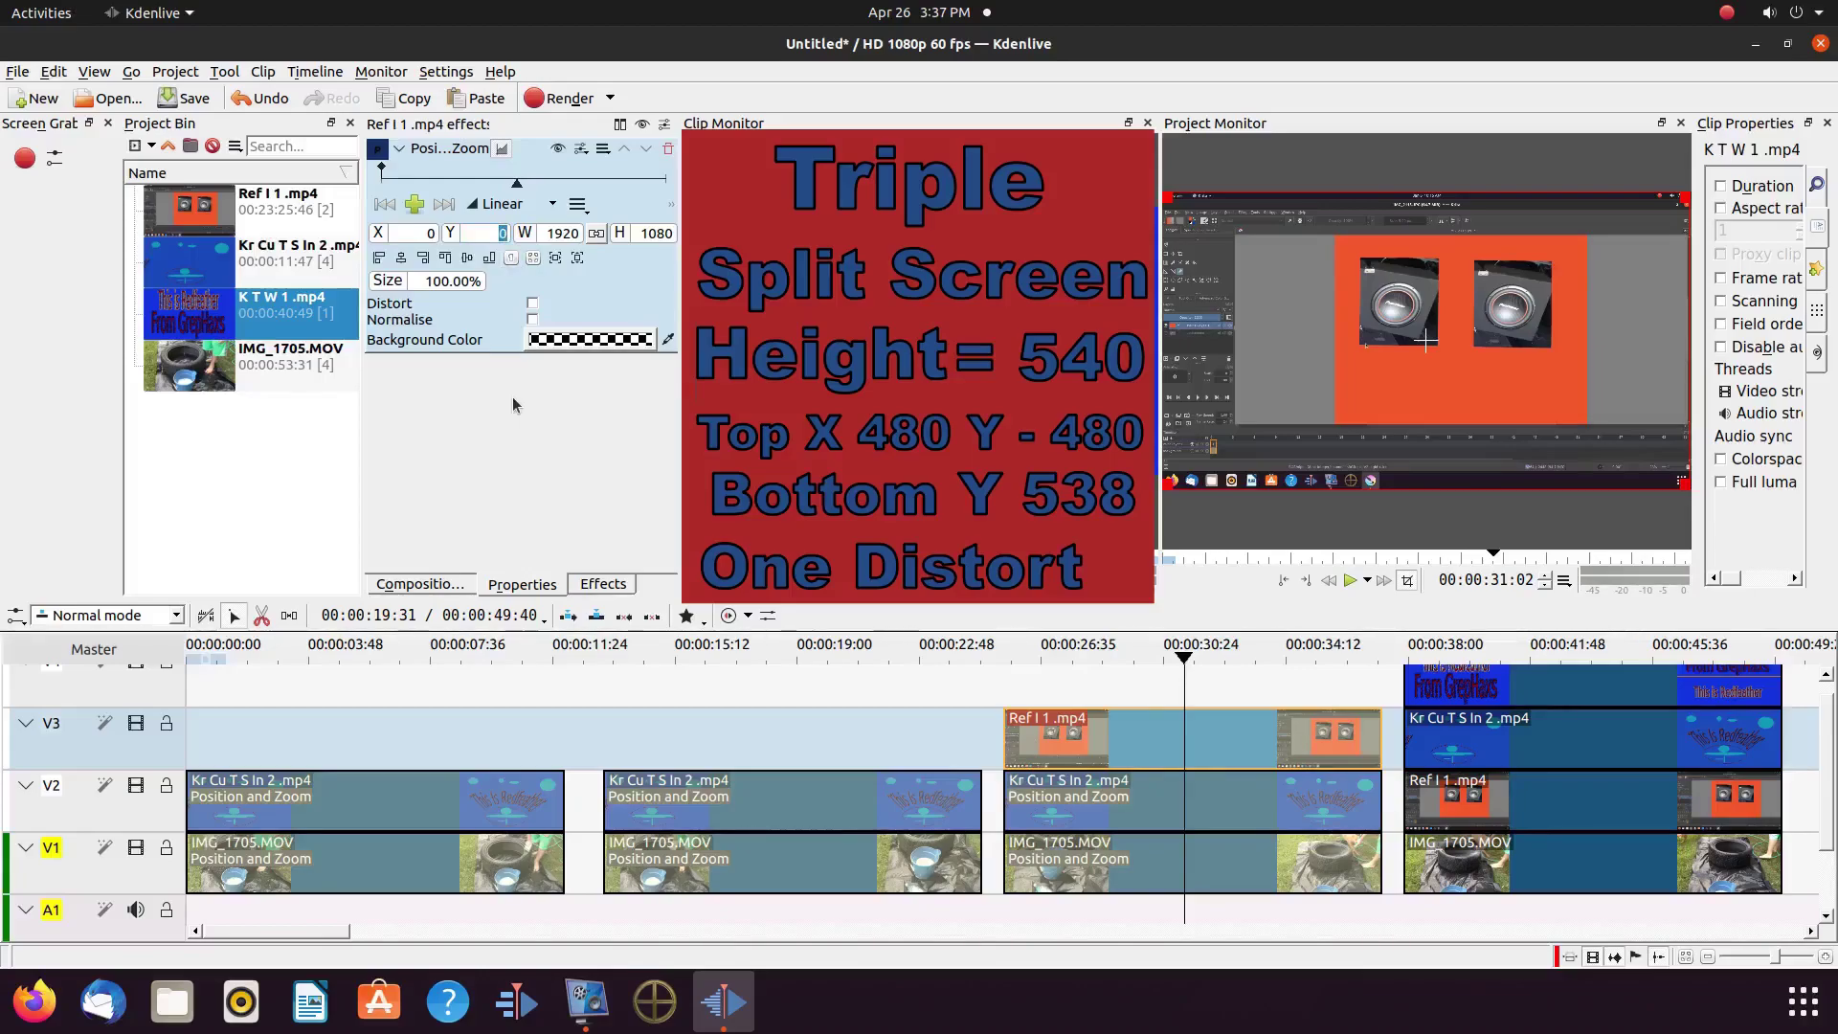
text(538)
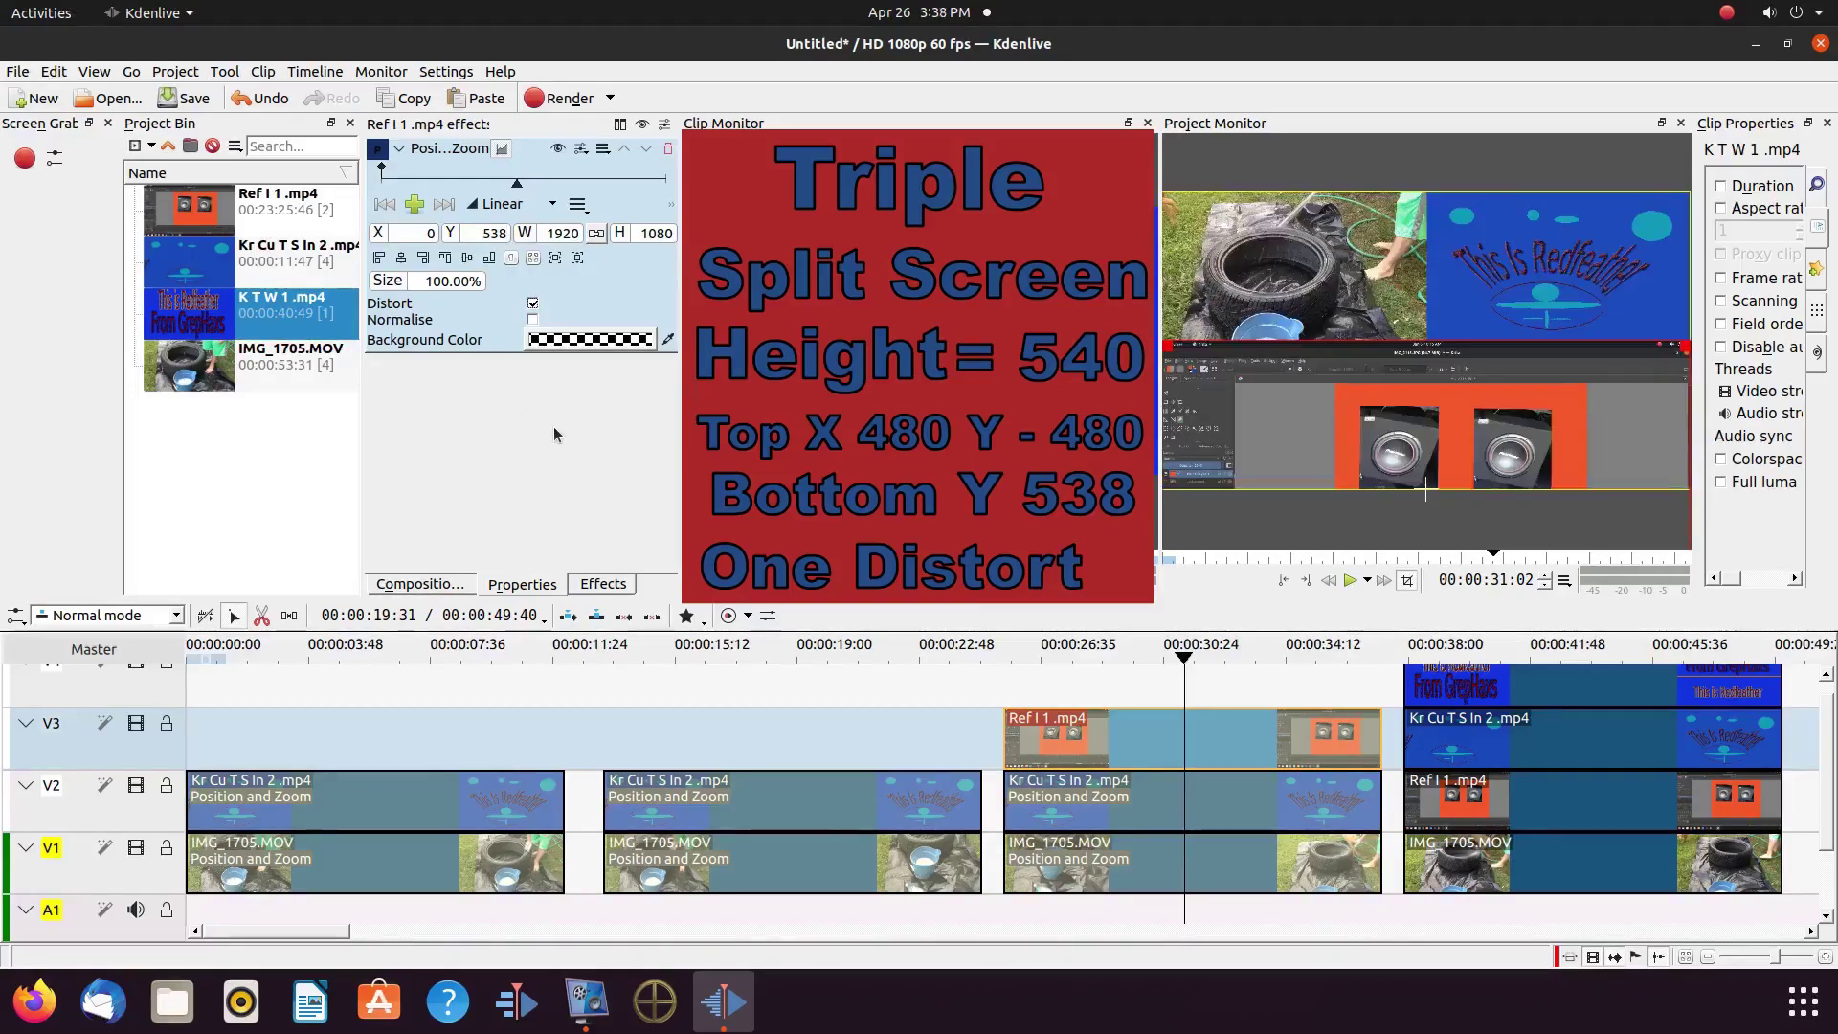
click(532, 302)
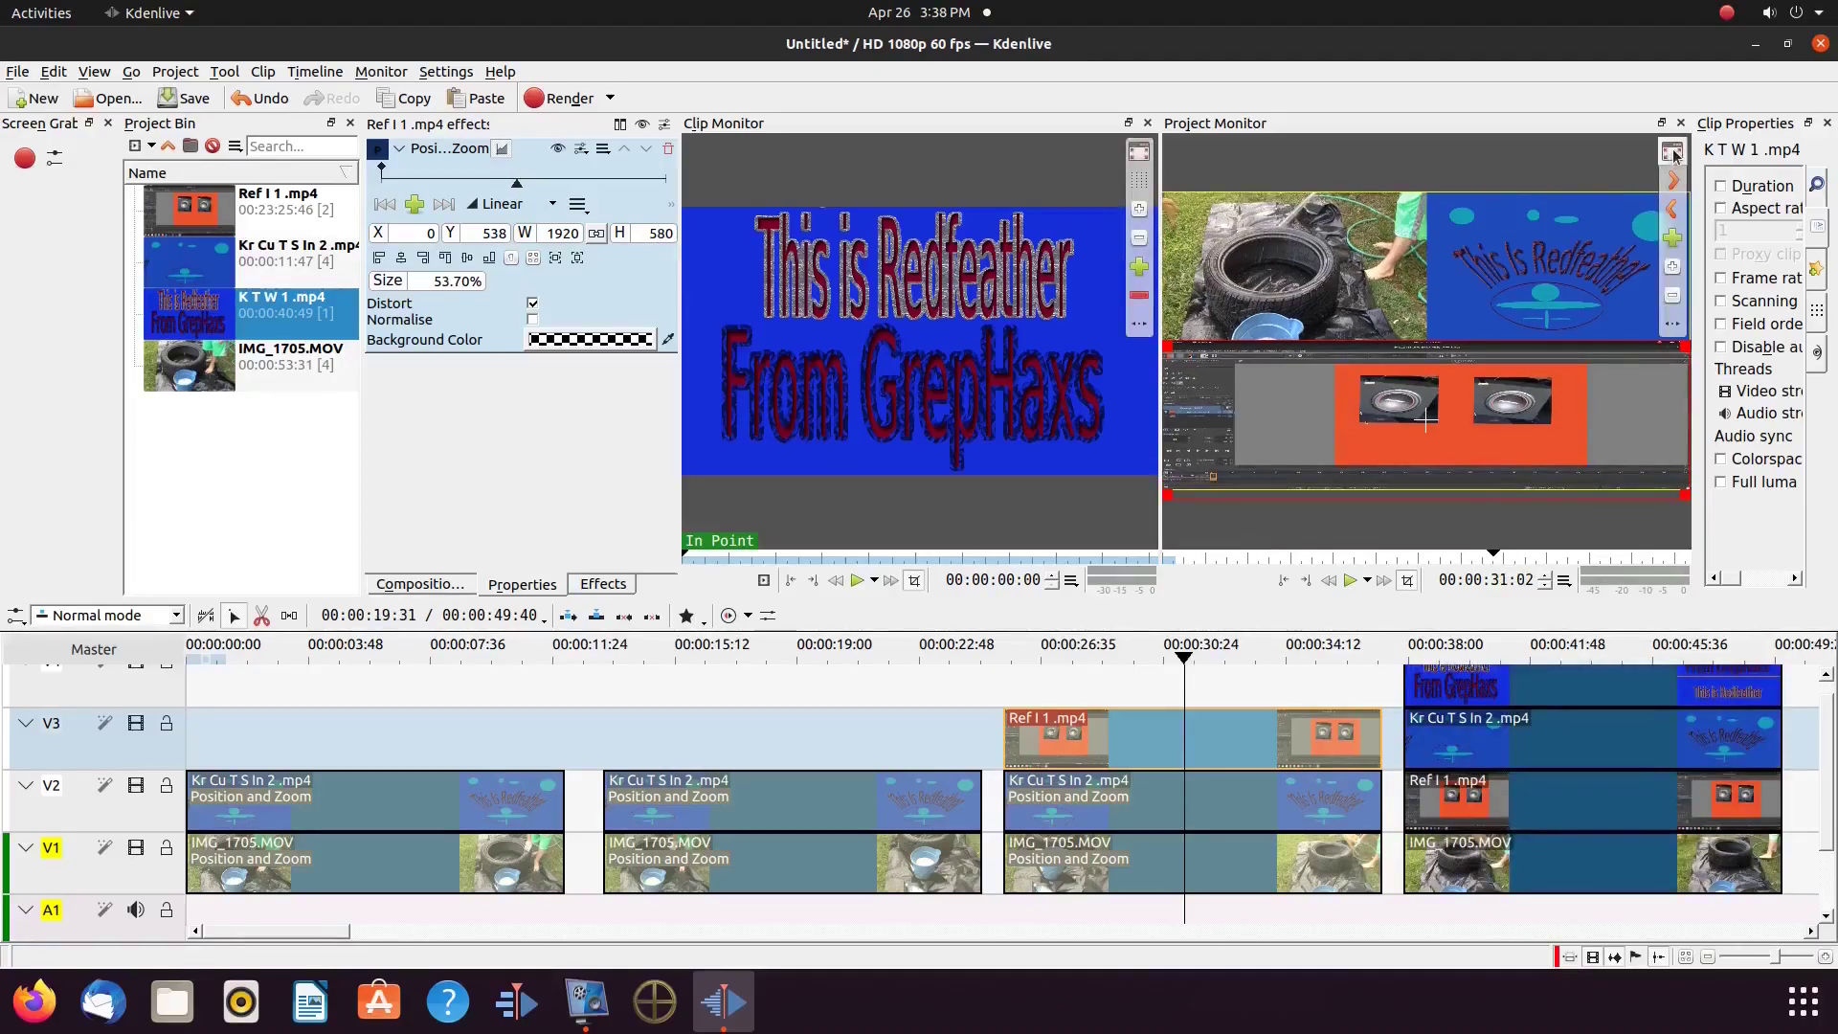
Preview the triple split full screen, then exit and move the playhead to the last clip group
double_click(1490, 304)
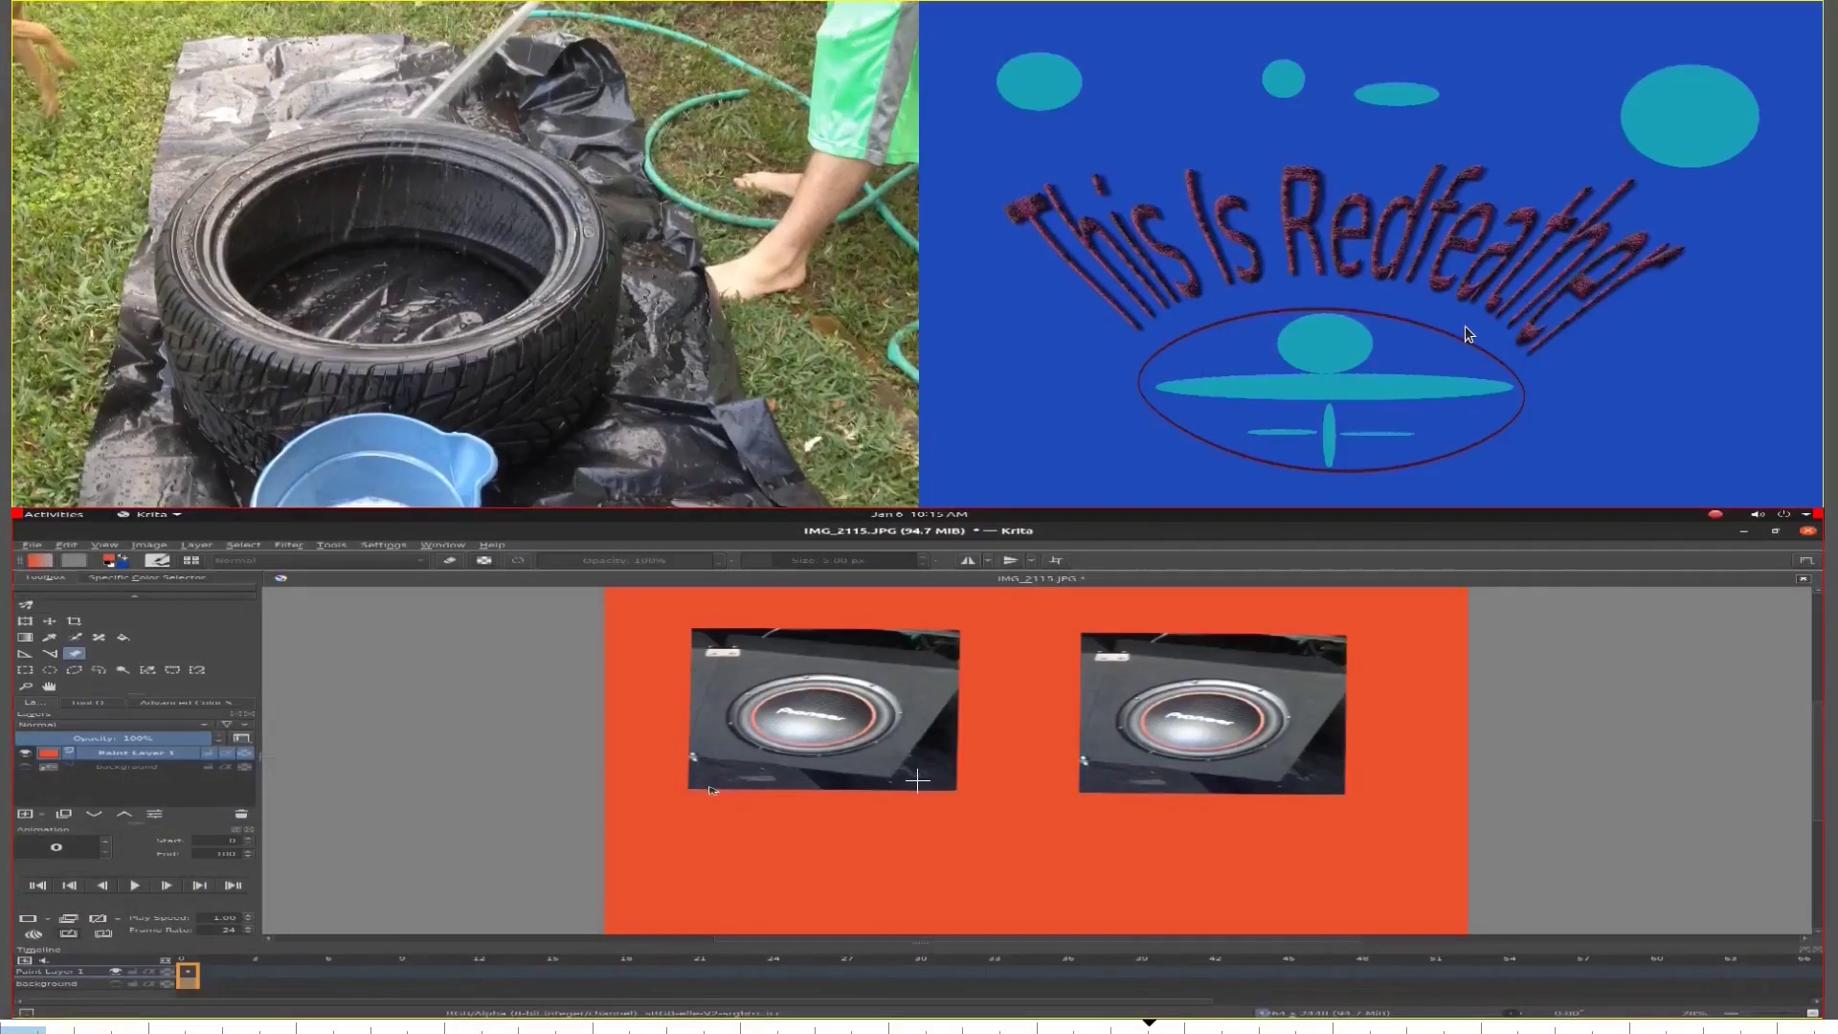
double_click(1377, 465)
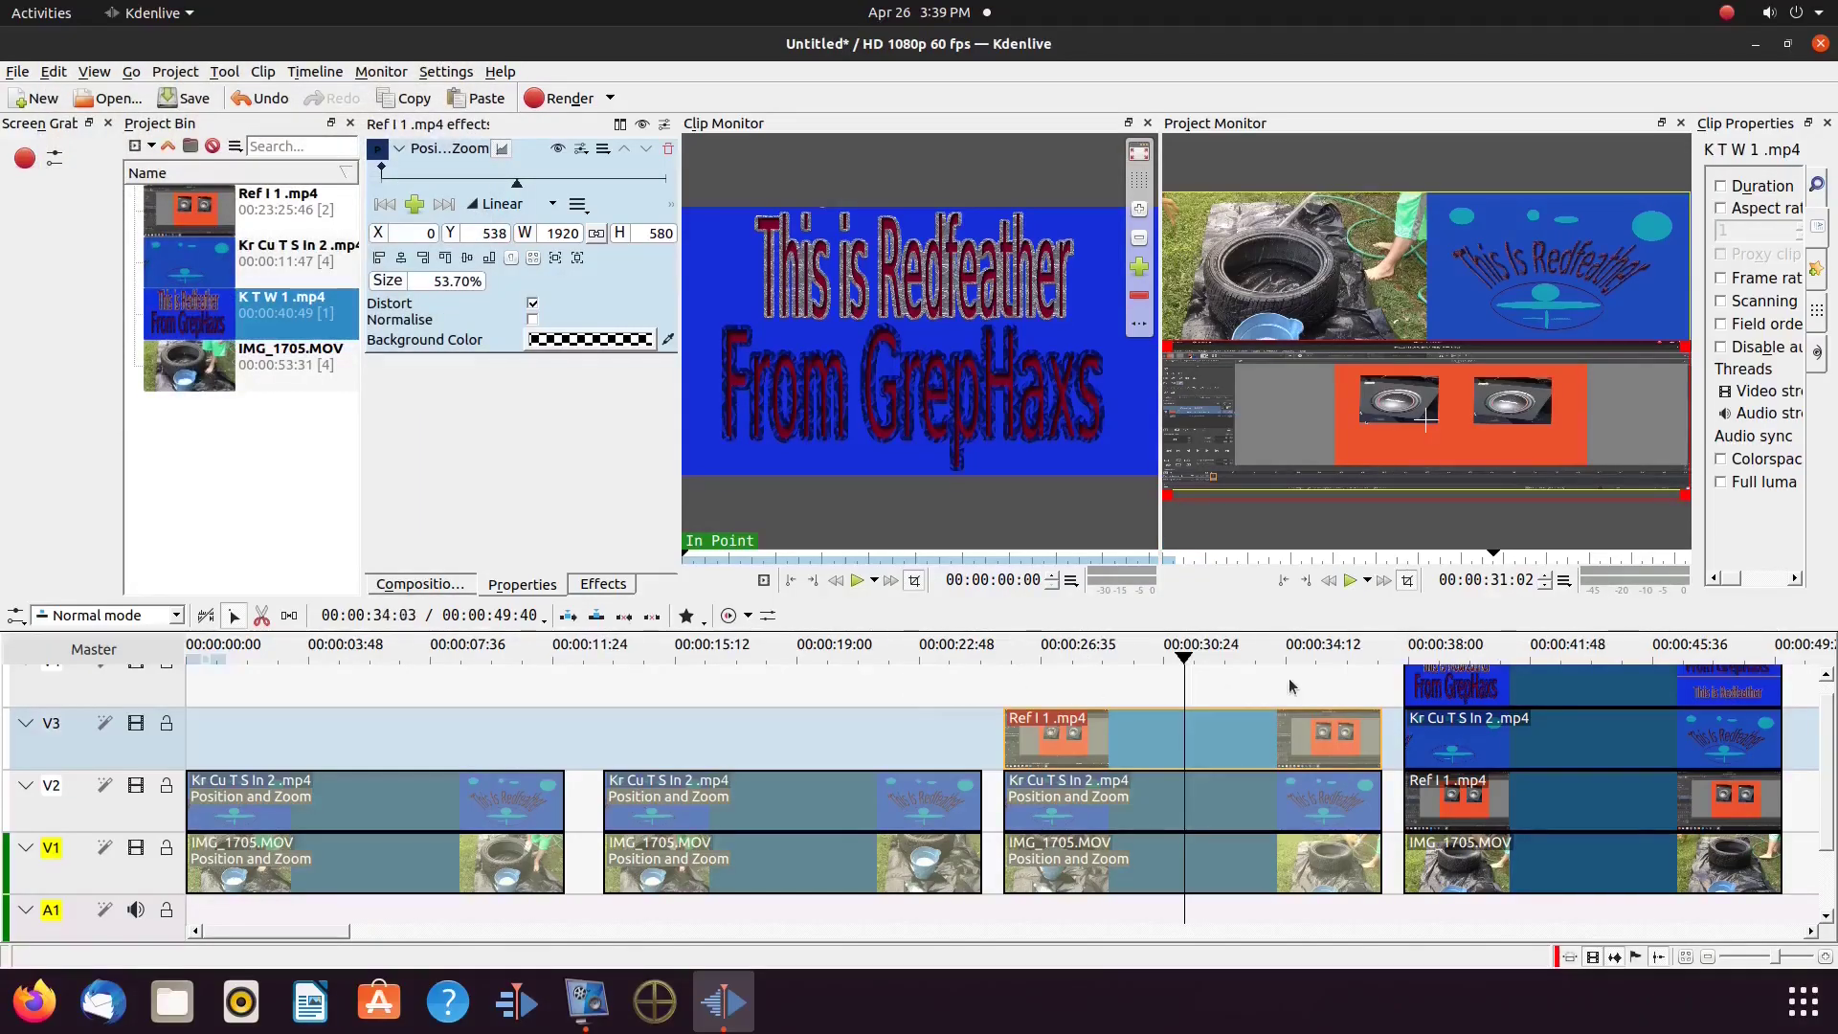
click(1478, 747)
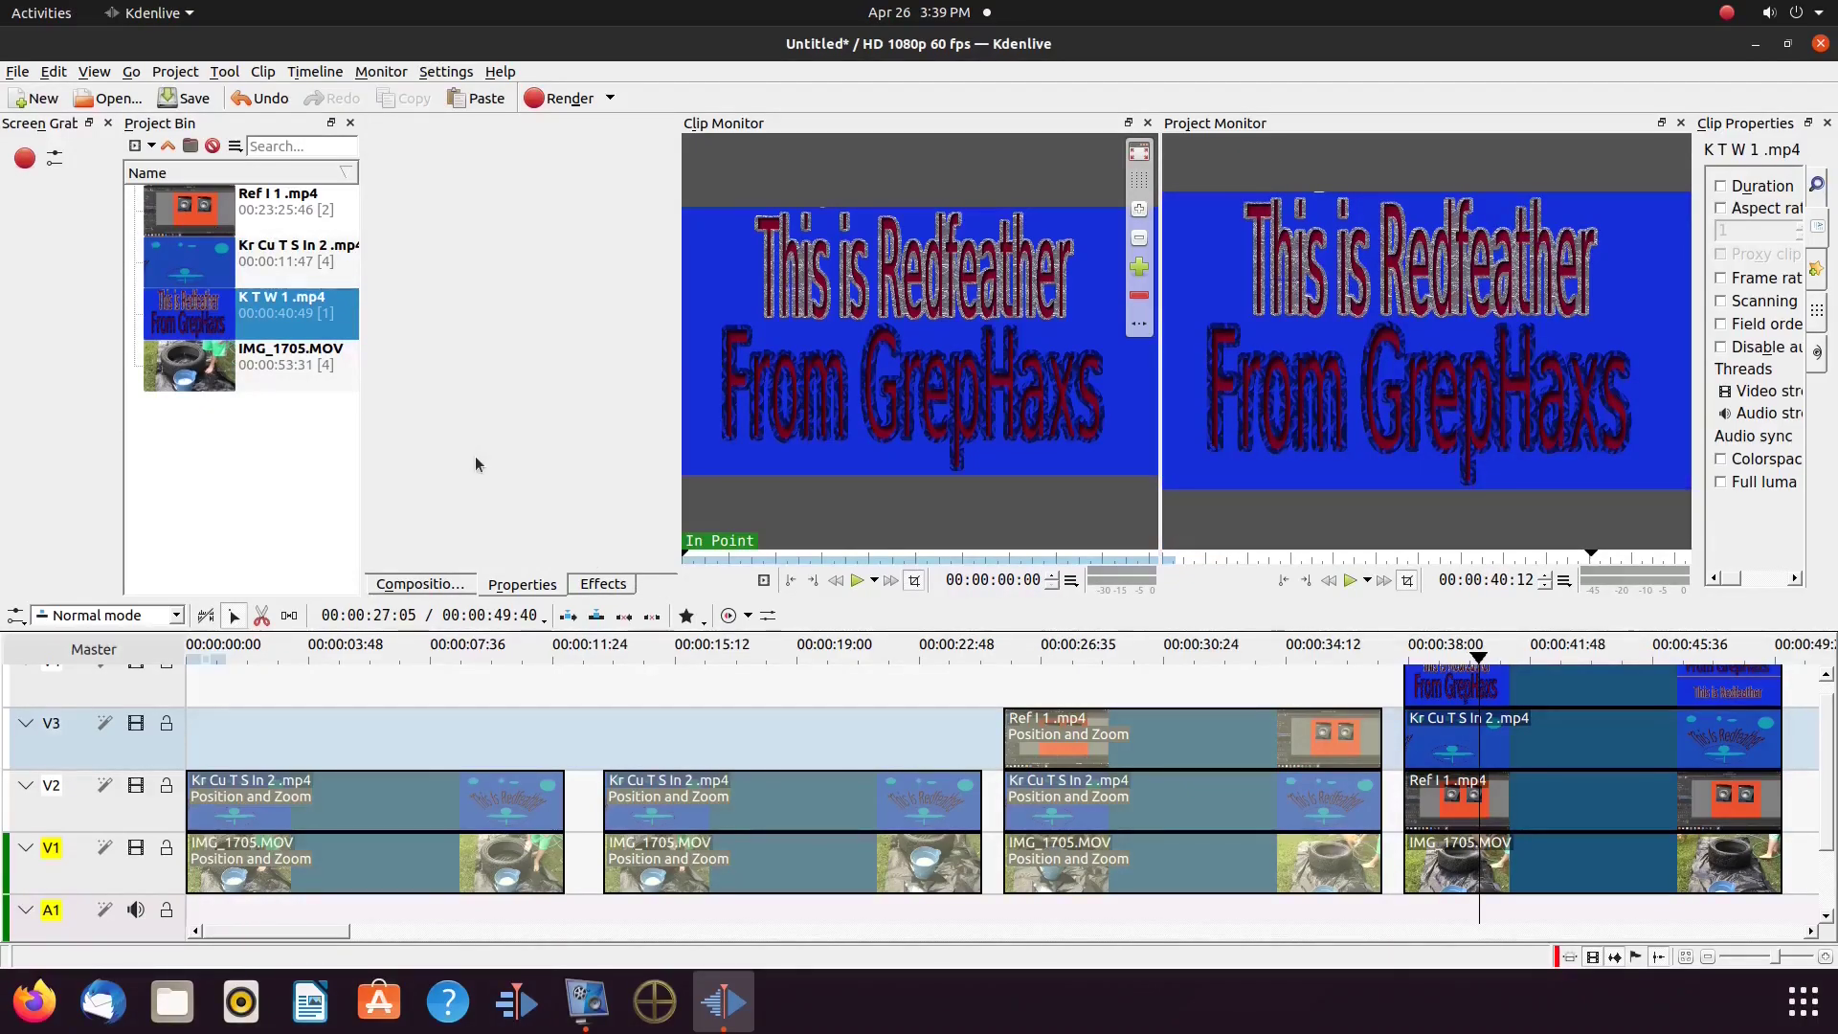
Apply the Position and Zoom effect to the top clip of the last group
click(603, 583)
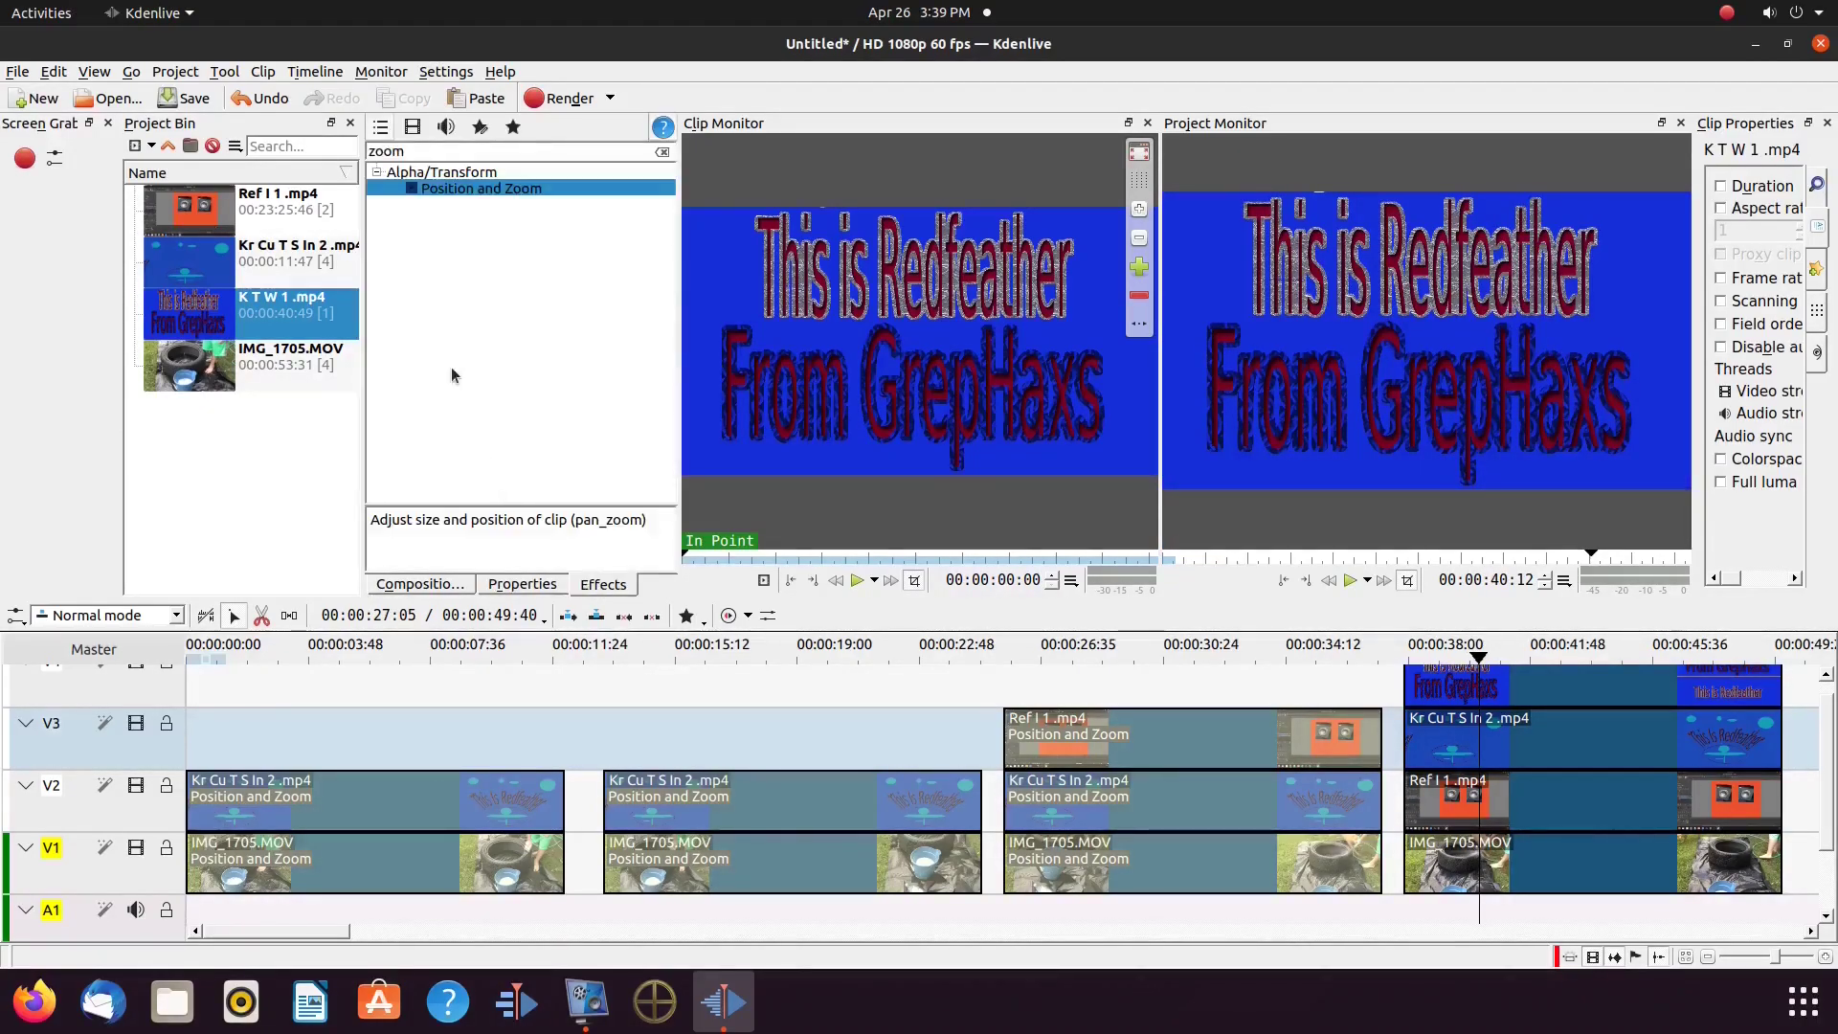
drag(483, 191, 1445, 847)
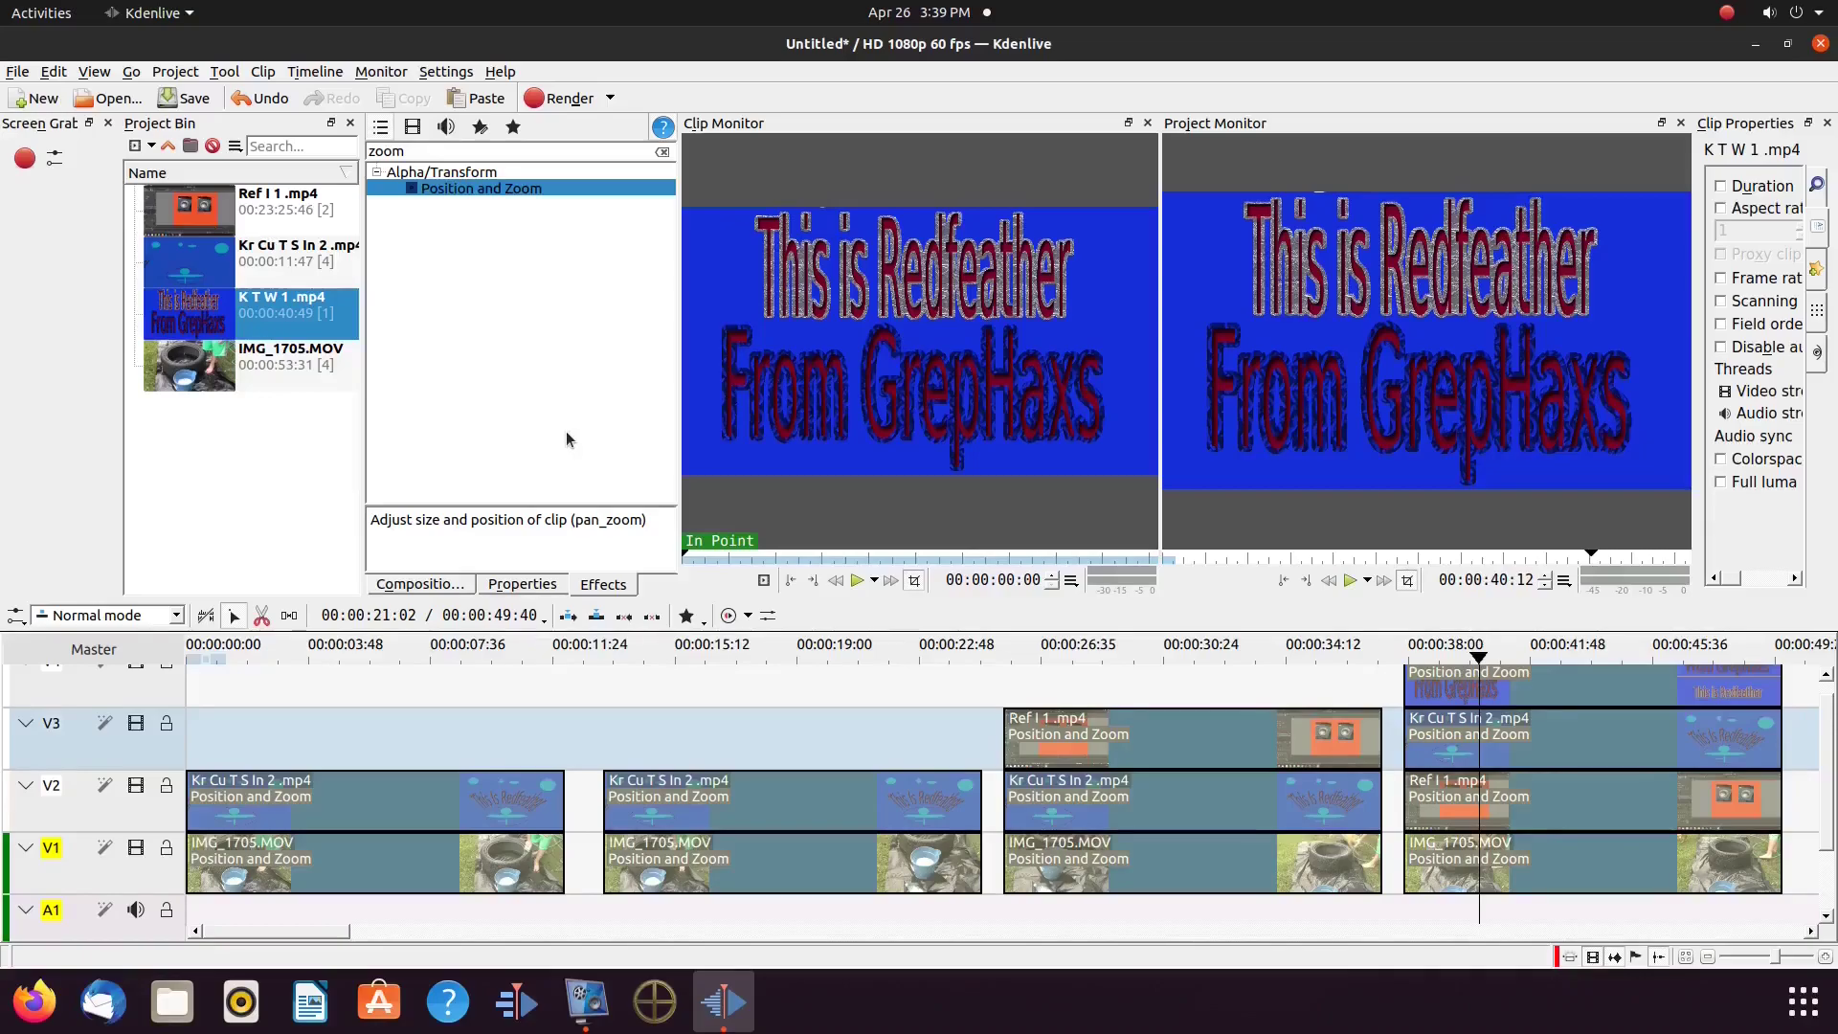
click(1478, 857)
click(1565, 861)
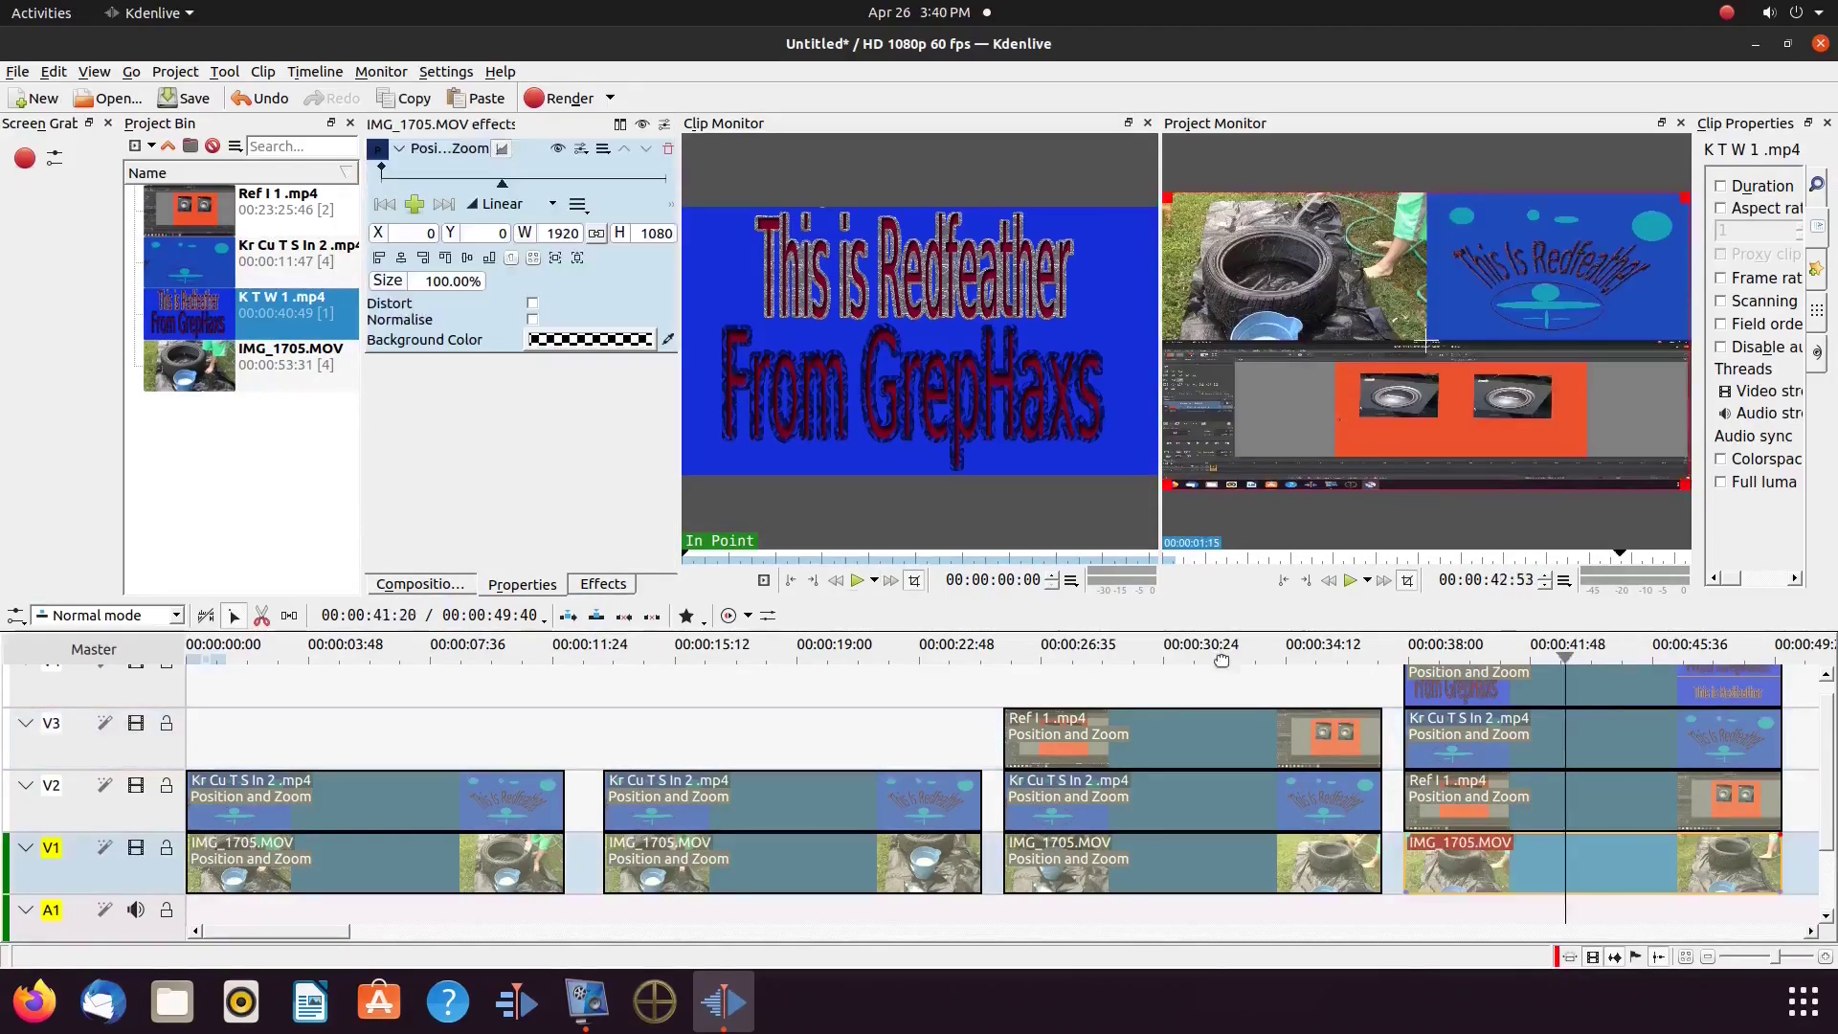
Set the V1 IMG_1705.MOV clip to height 540 and X 480, then select the V2 clip's height
double_click(655, 233)
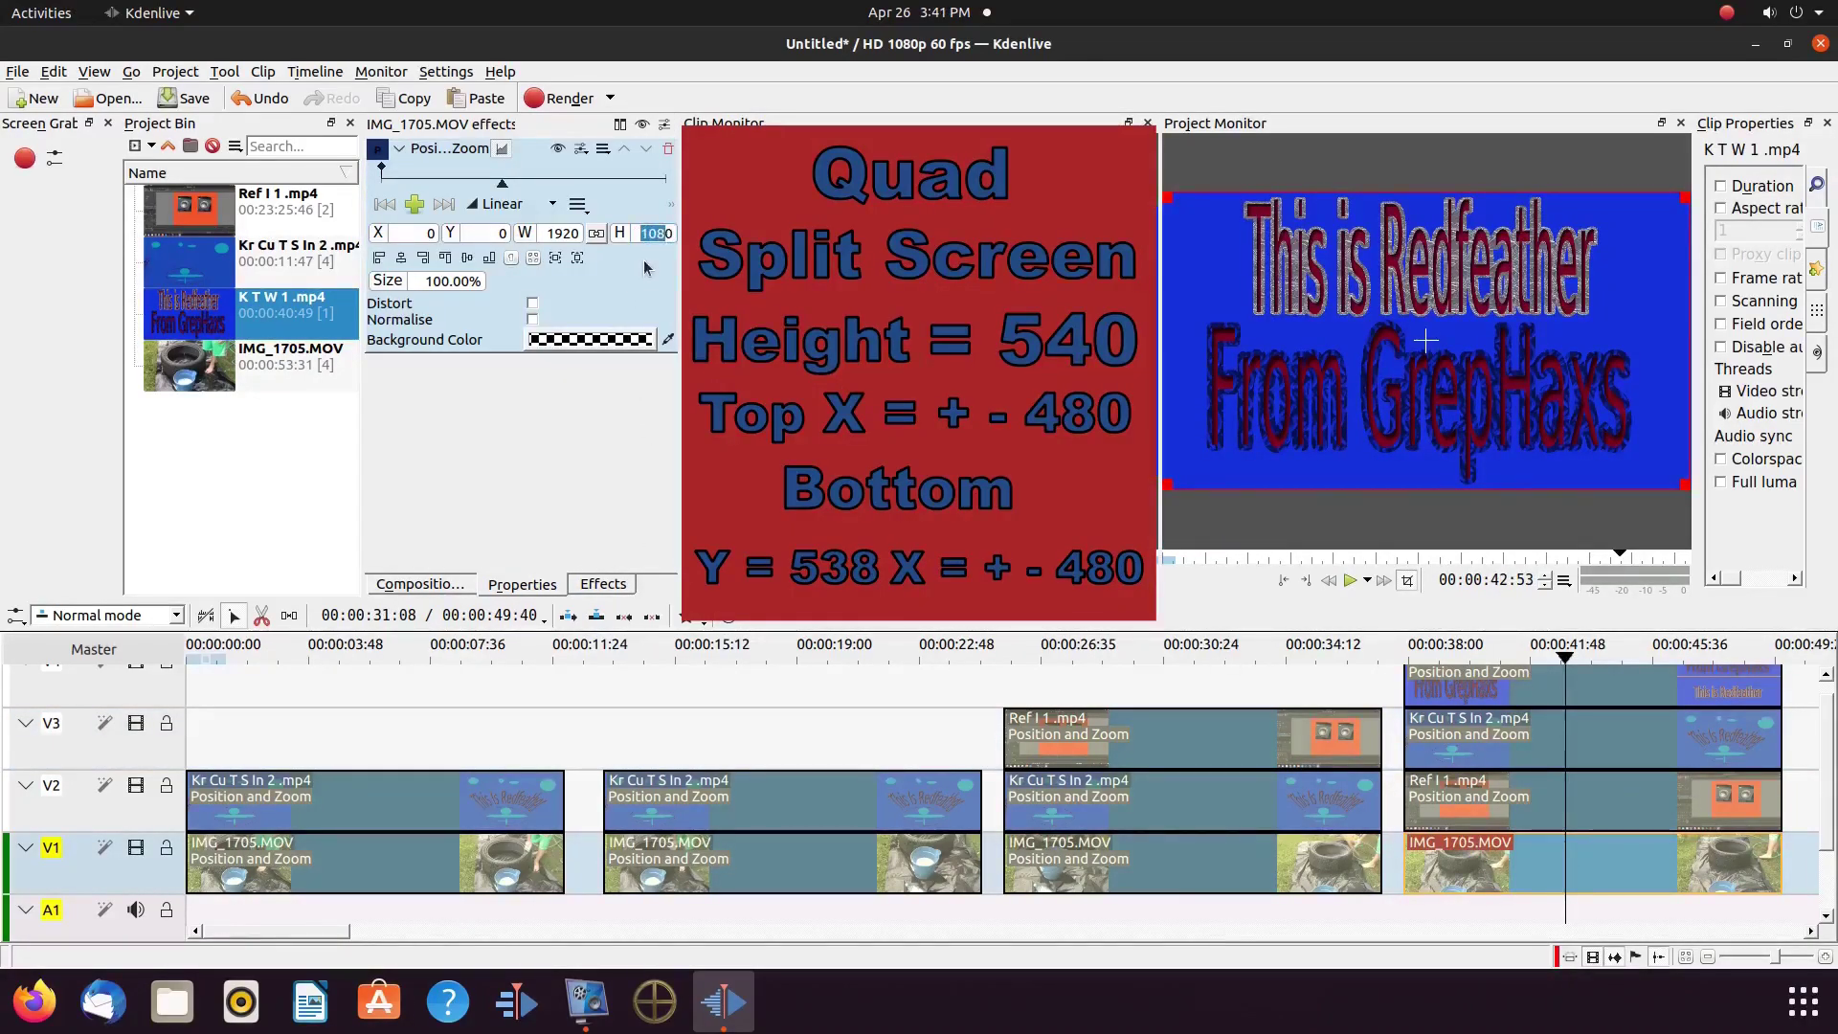
text(540)
key(Return)
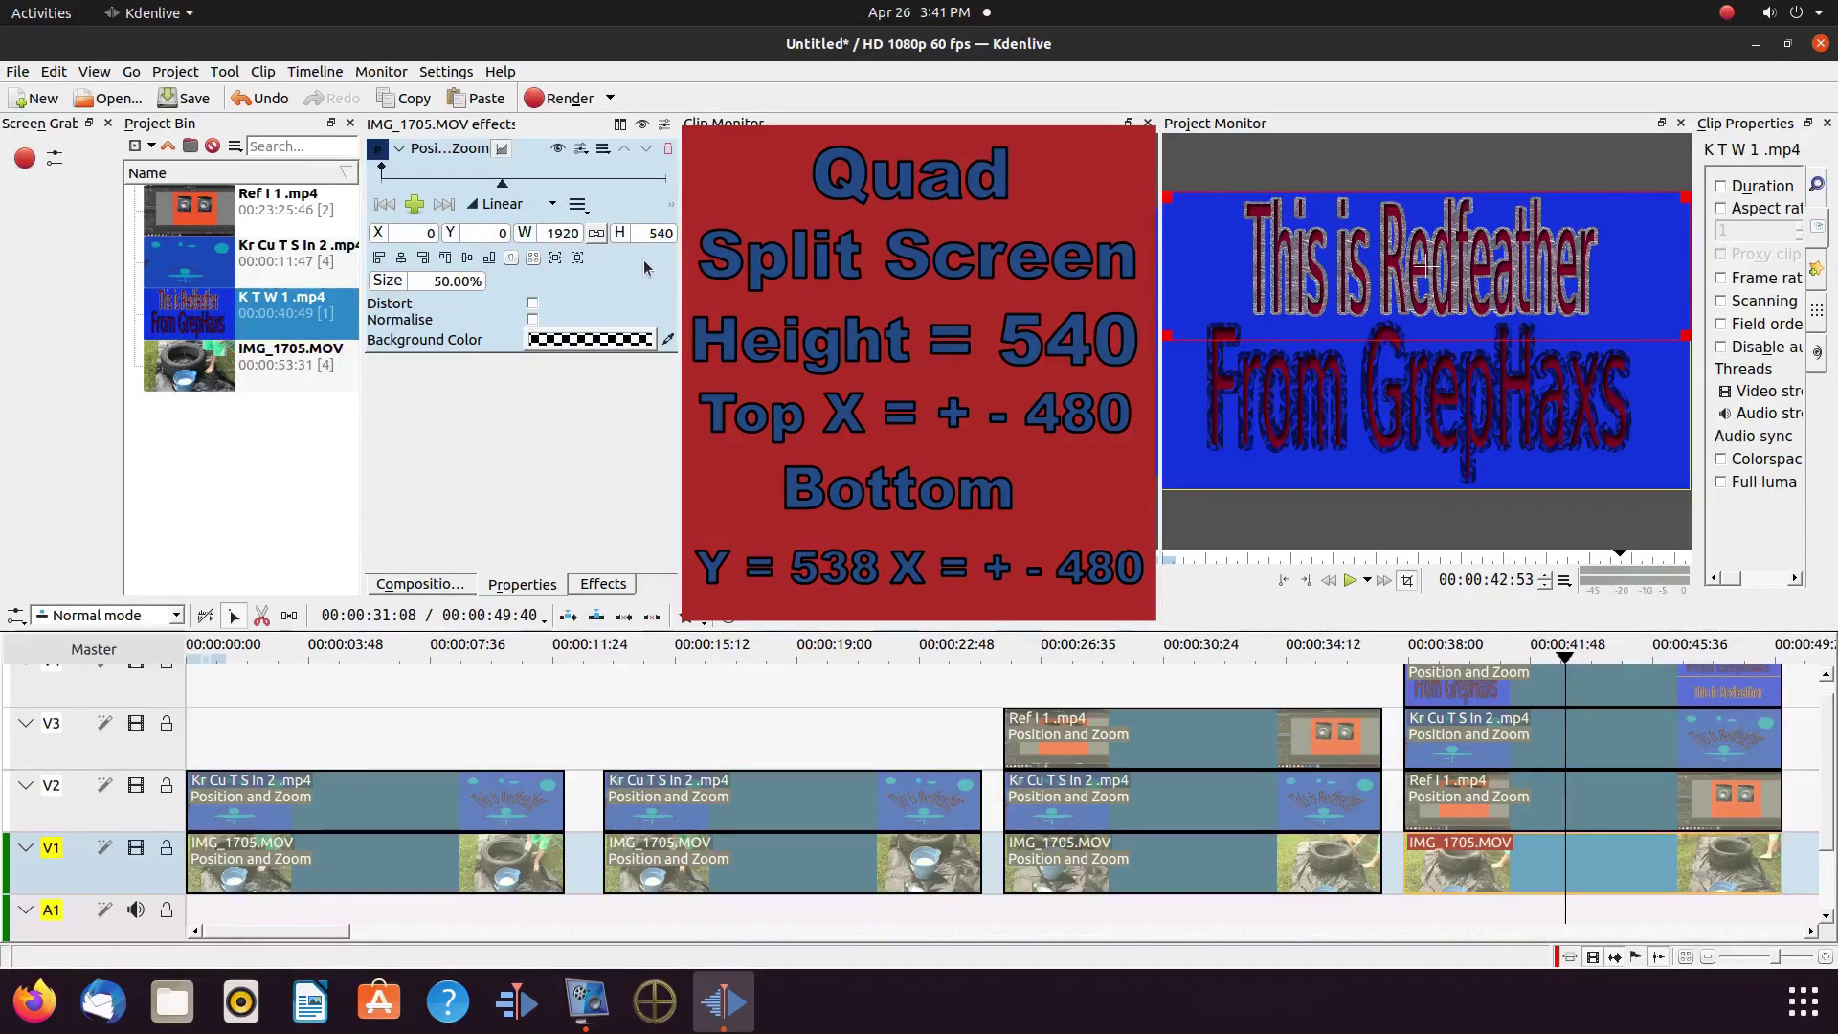
text(480)
key(Return)
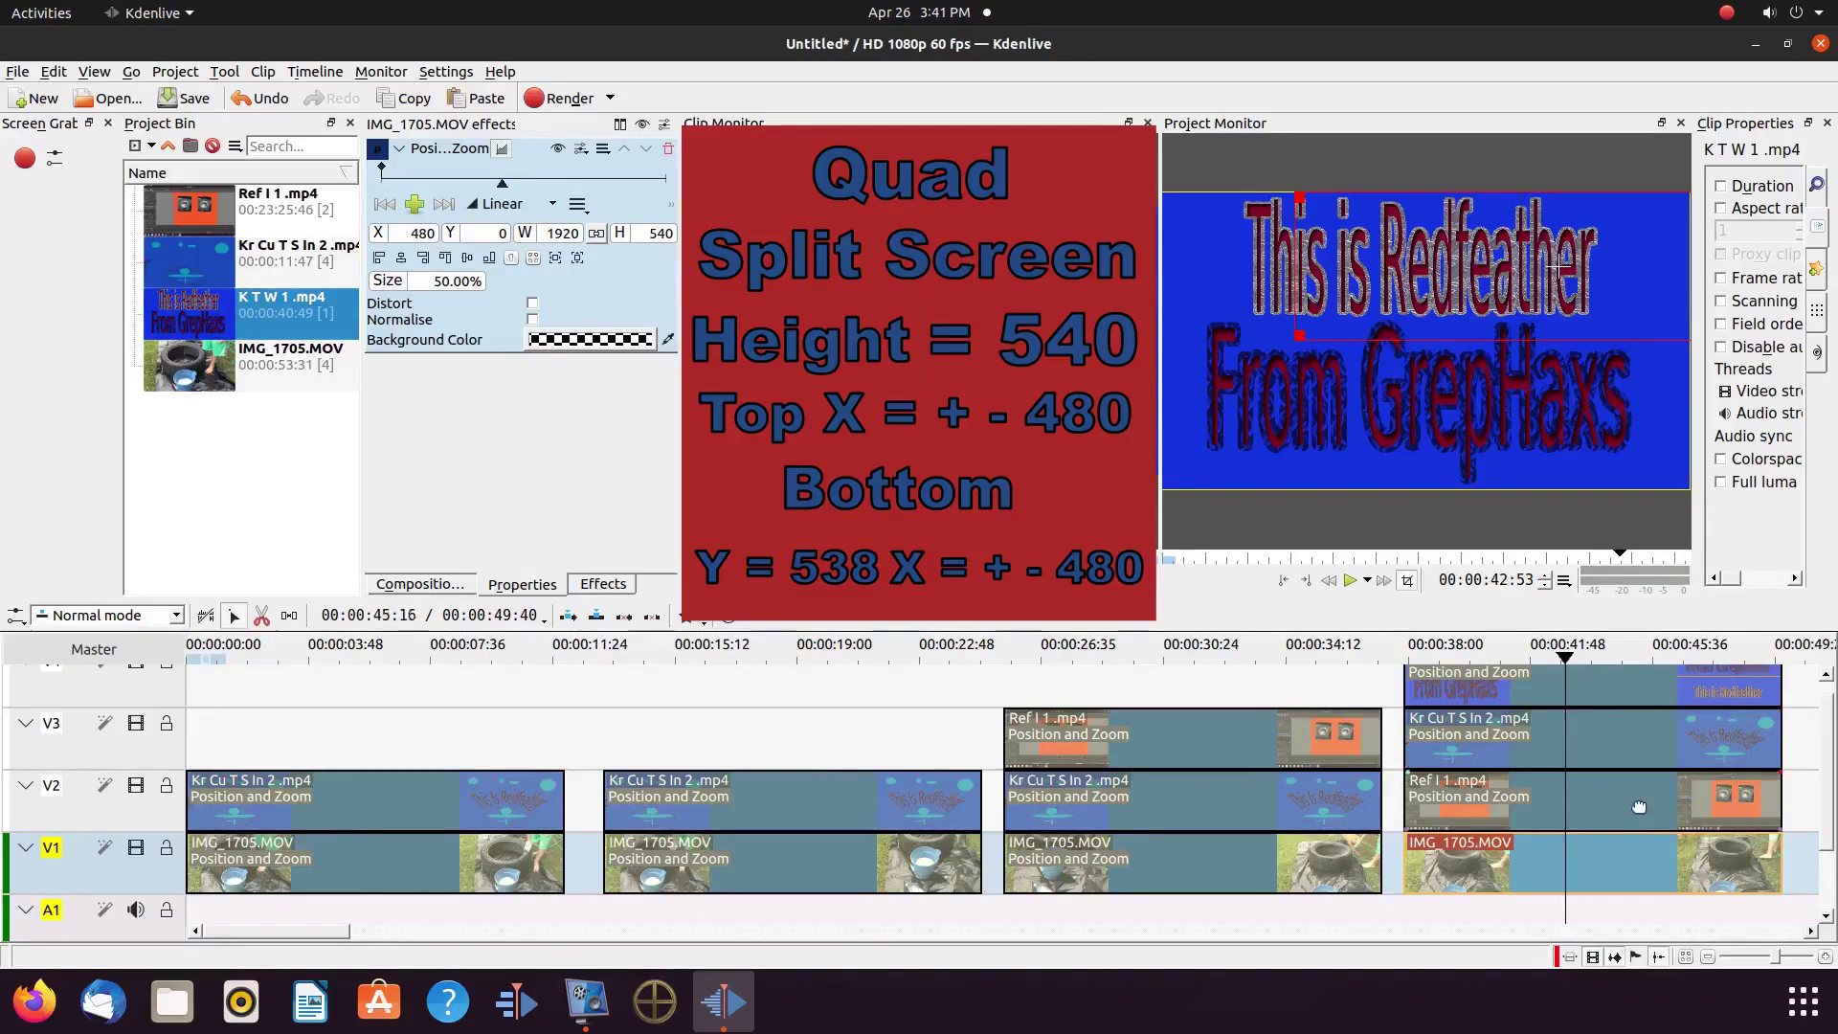
click(1531, 804)
drag(639, 233, 656, 233)
Give the V2 Ref I 1 clip height 540 and X position -480
text(540)
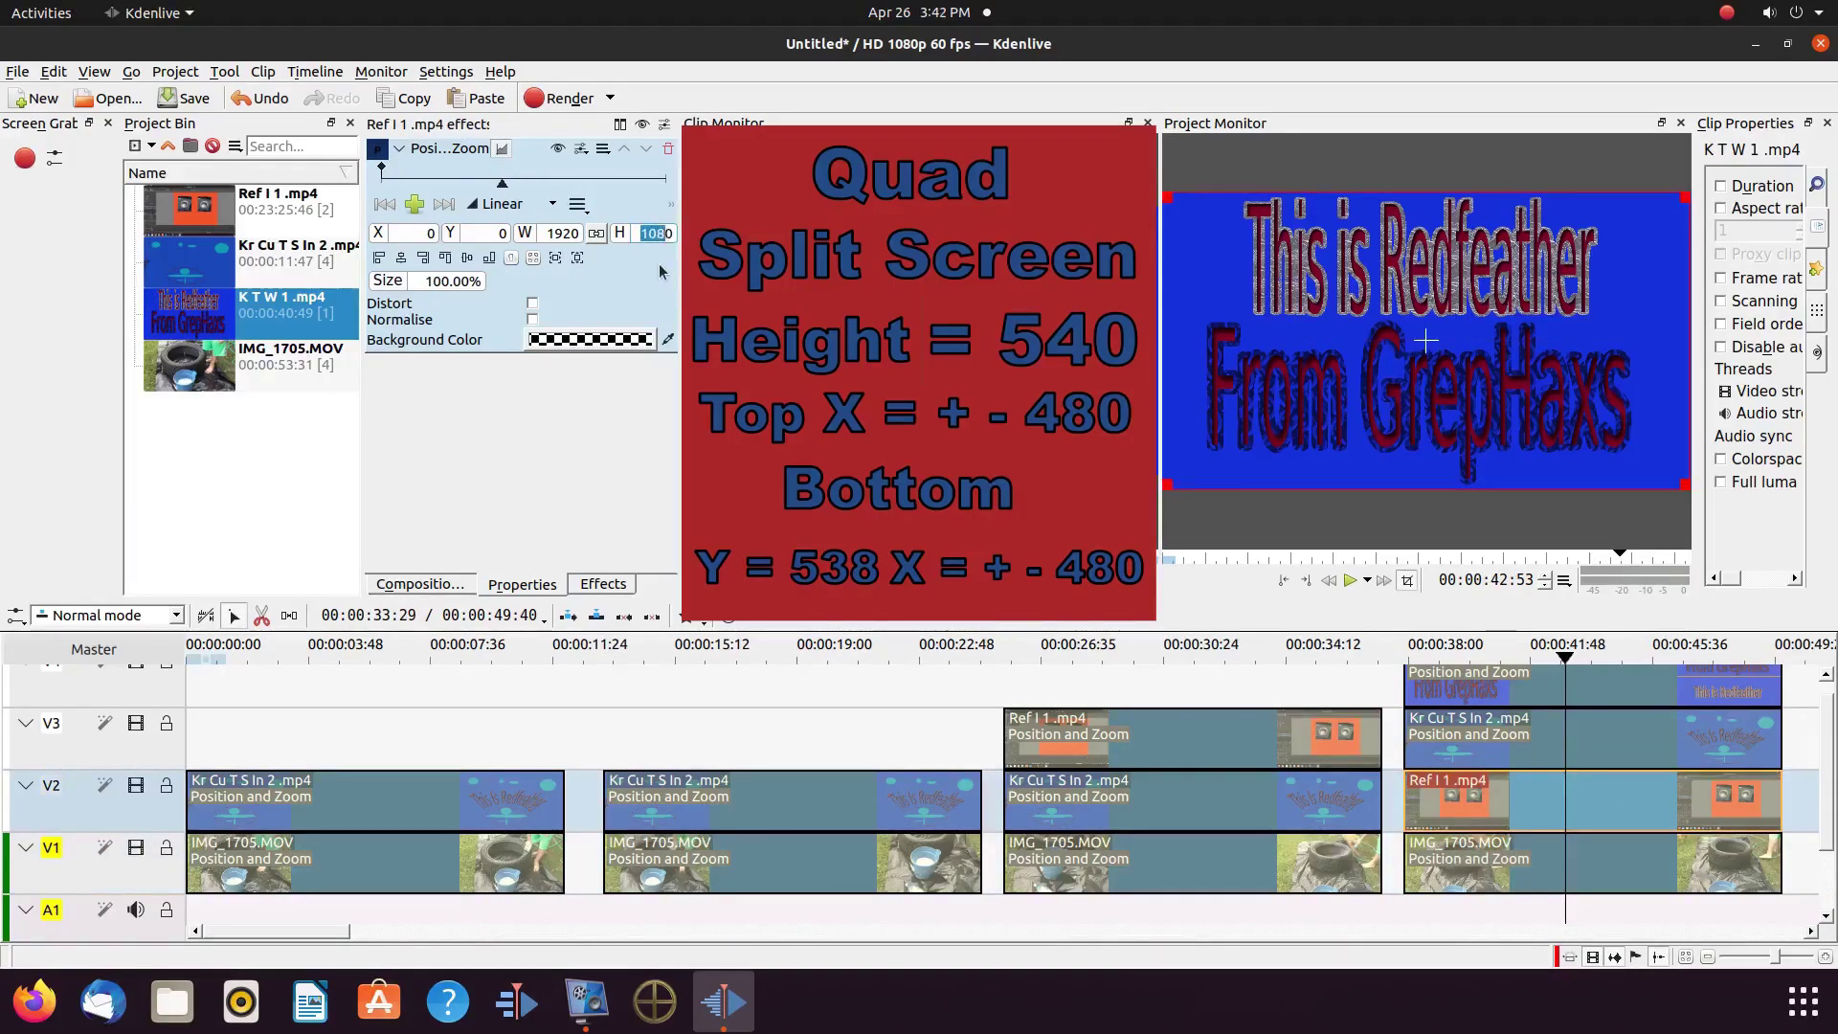
key(BackSpace)
key(Return)
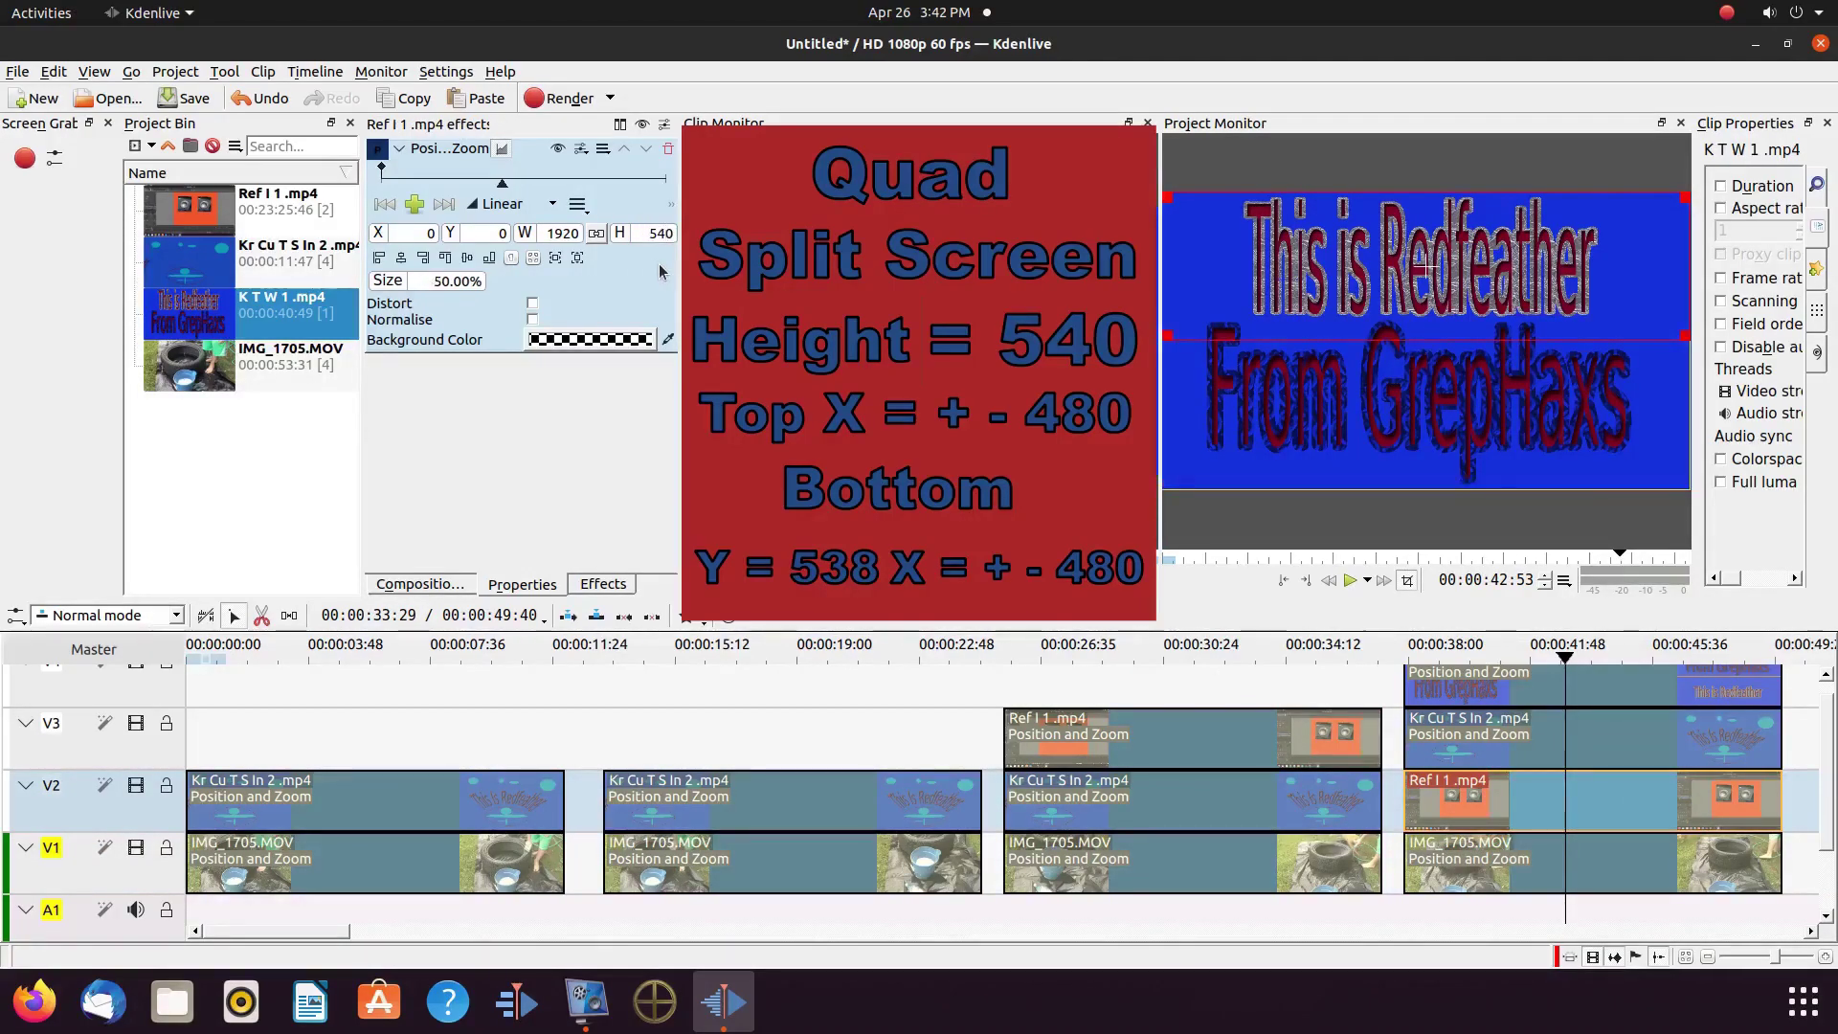
double_click(430, 232)
text(- 480)
key(Return)
Set the V3 Kr Cu T S In 2 clip to height 540, X 480 and Y 538
key(Up)
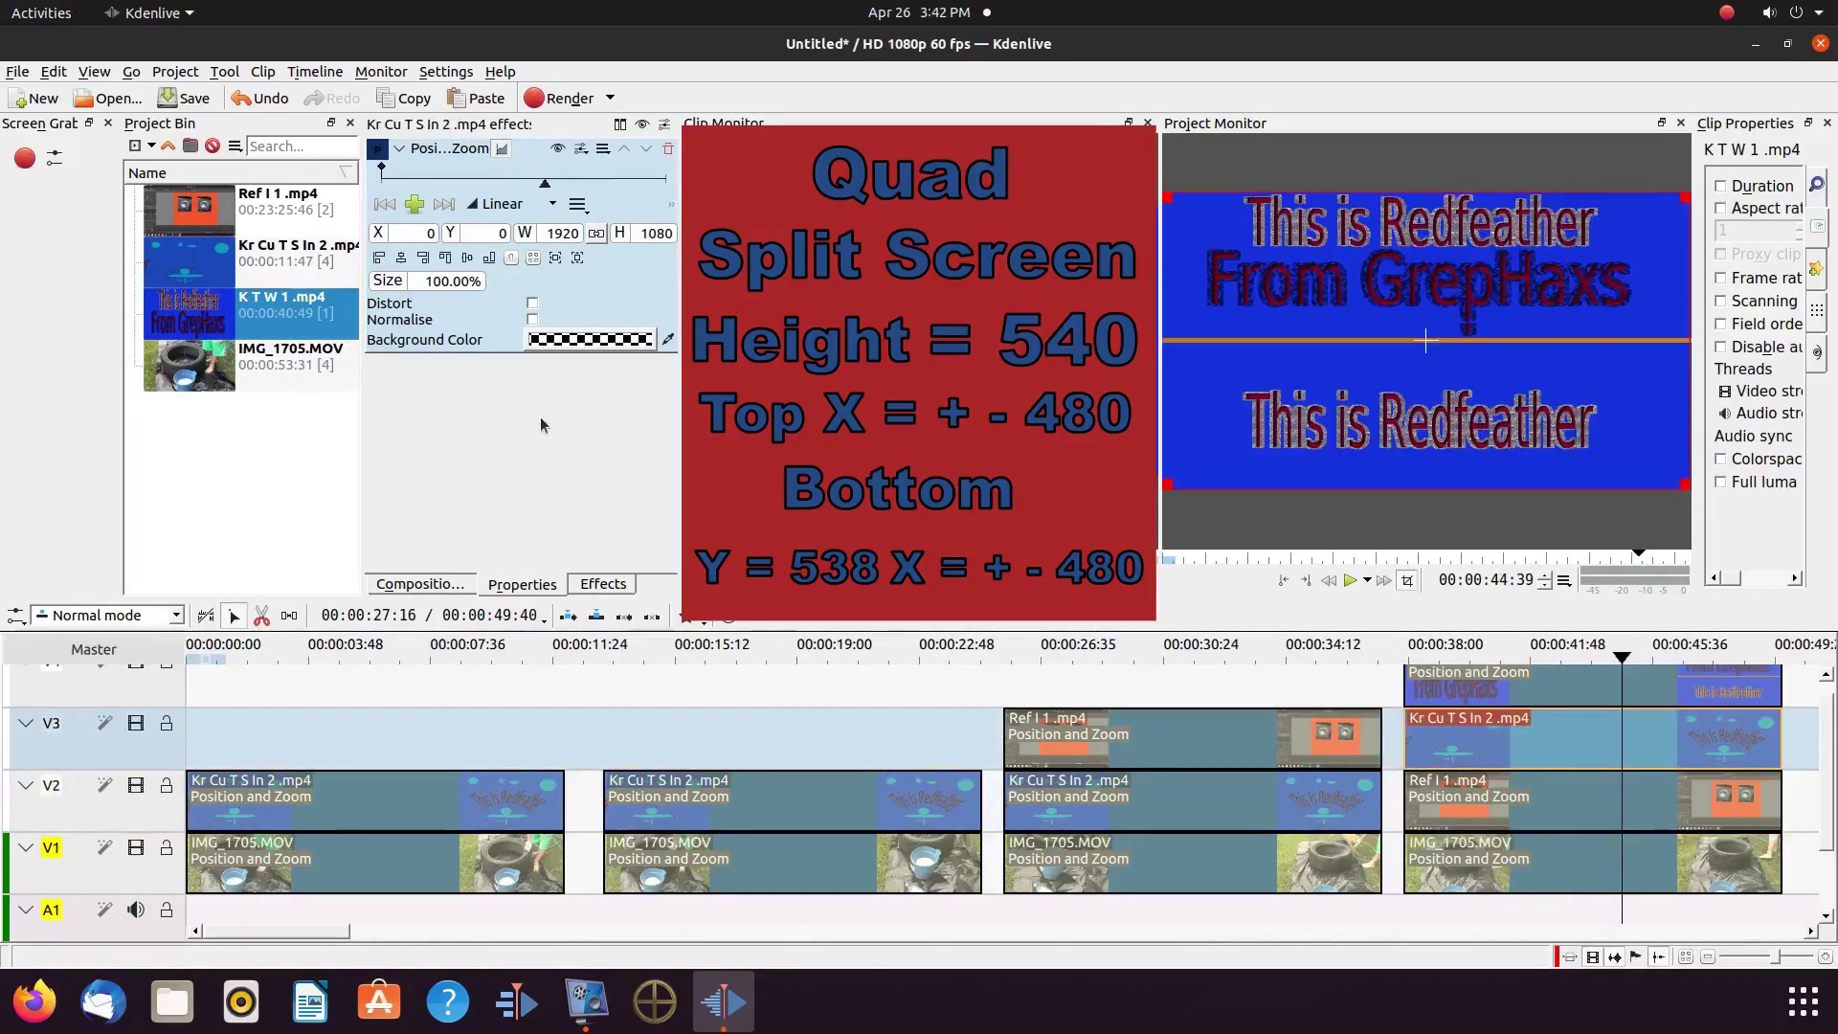
double_click(647, 233)
text(540)
key(Return)
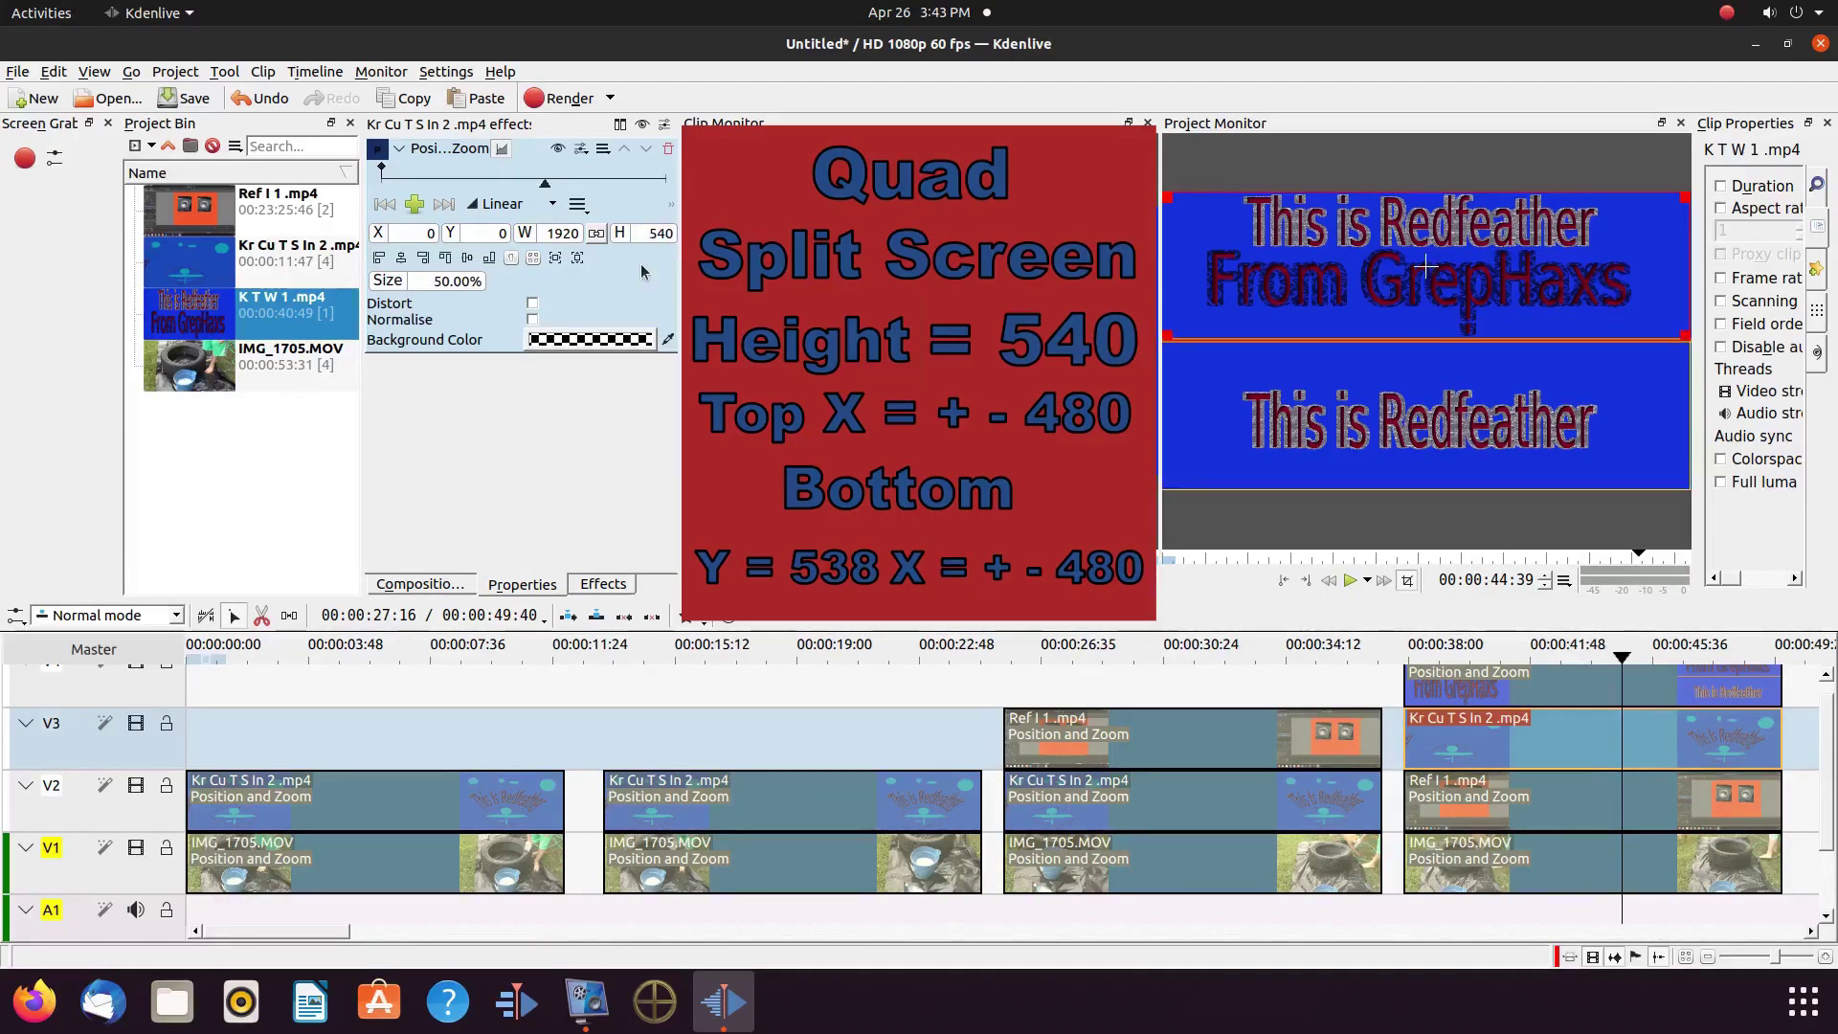
text(480)
key(Return)
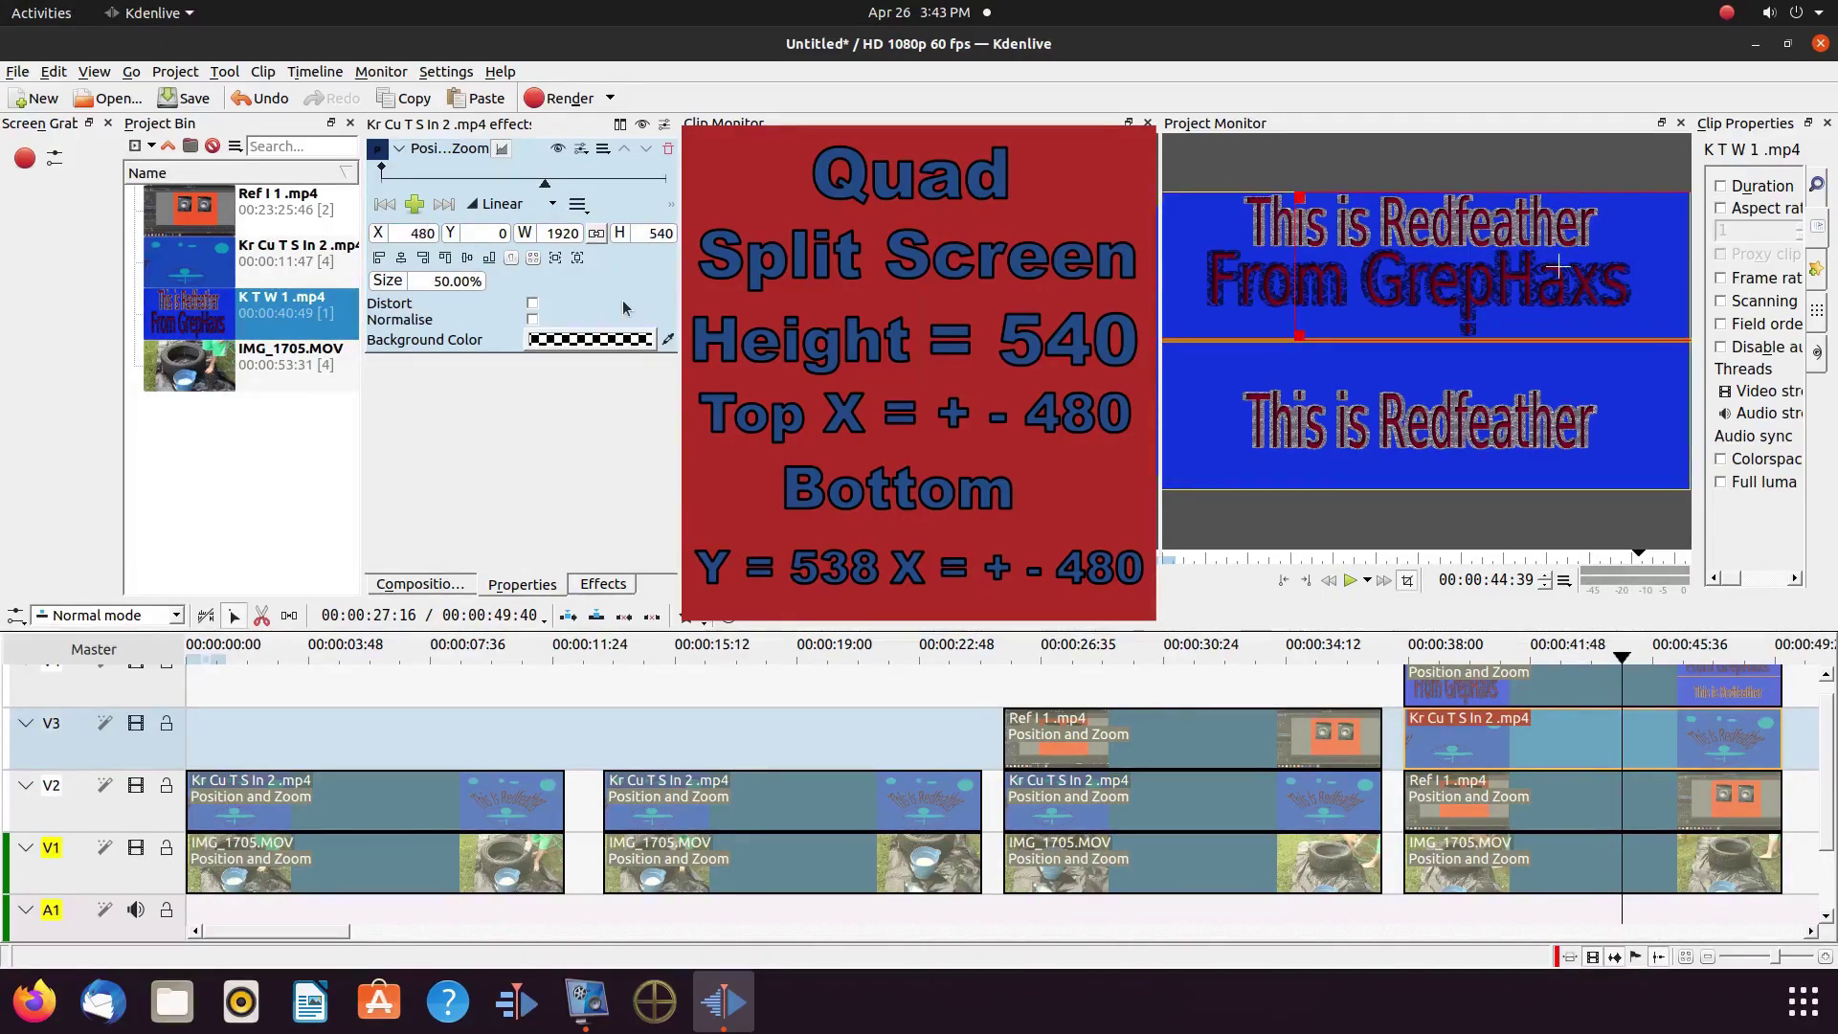
key(Tab)
text(538)
key(Return)
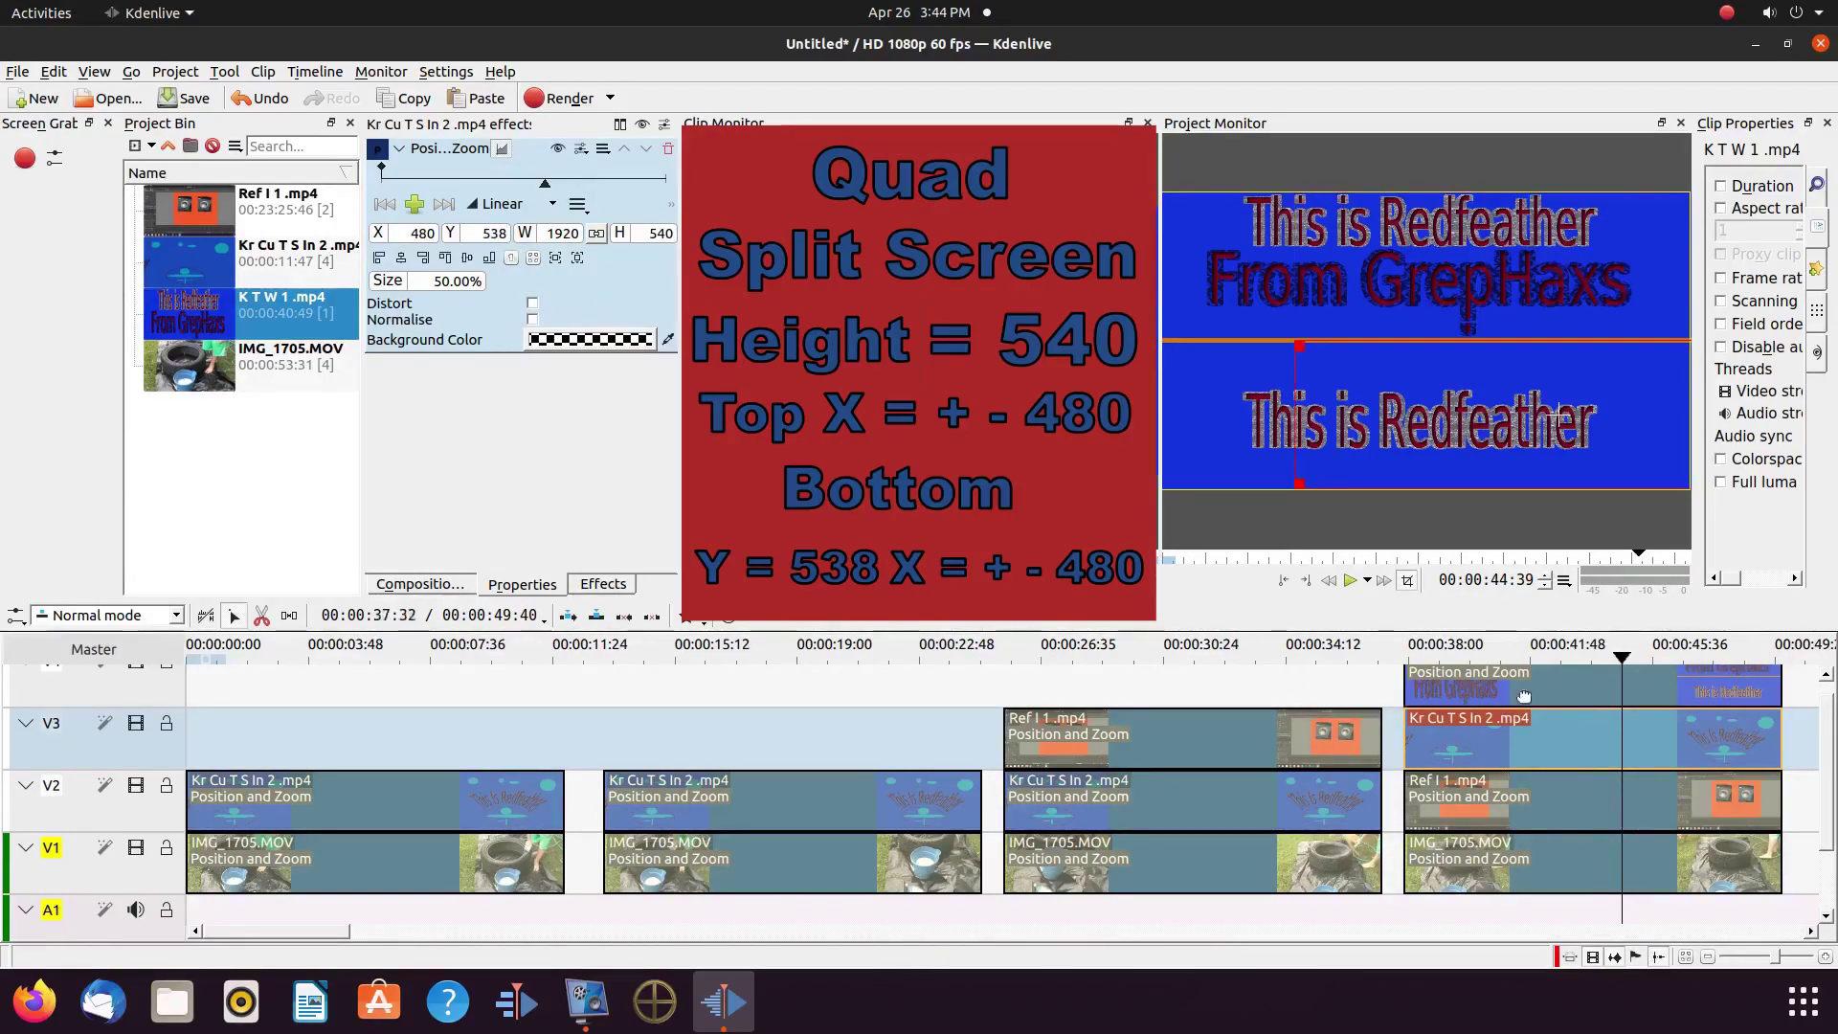
Set the V4 K T W 1 clip height to 540 and preview the quad split full screen
click(1523, 696)
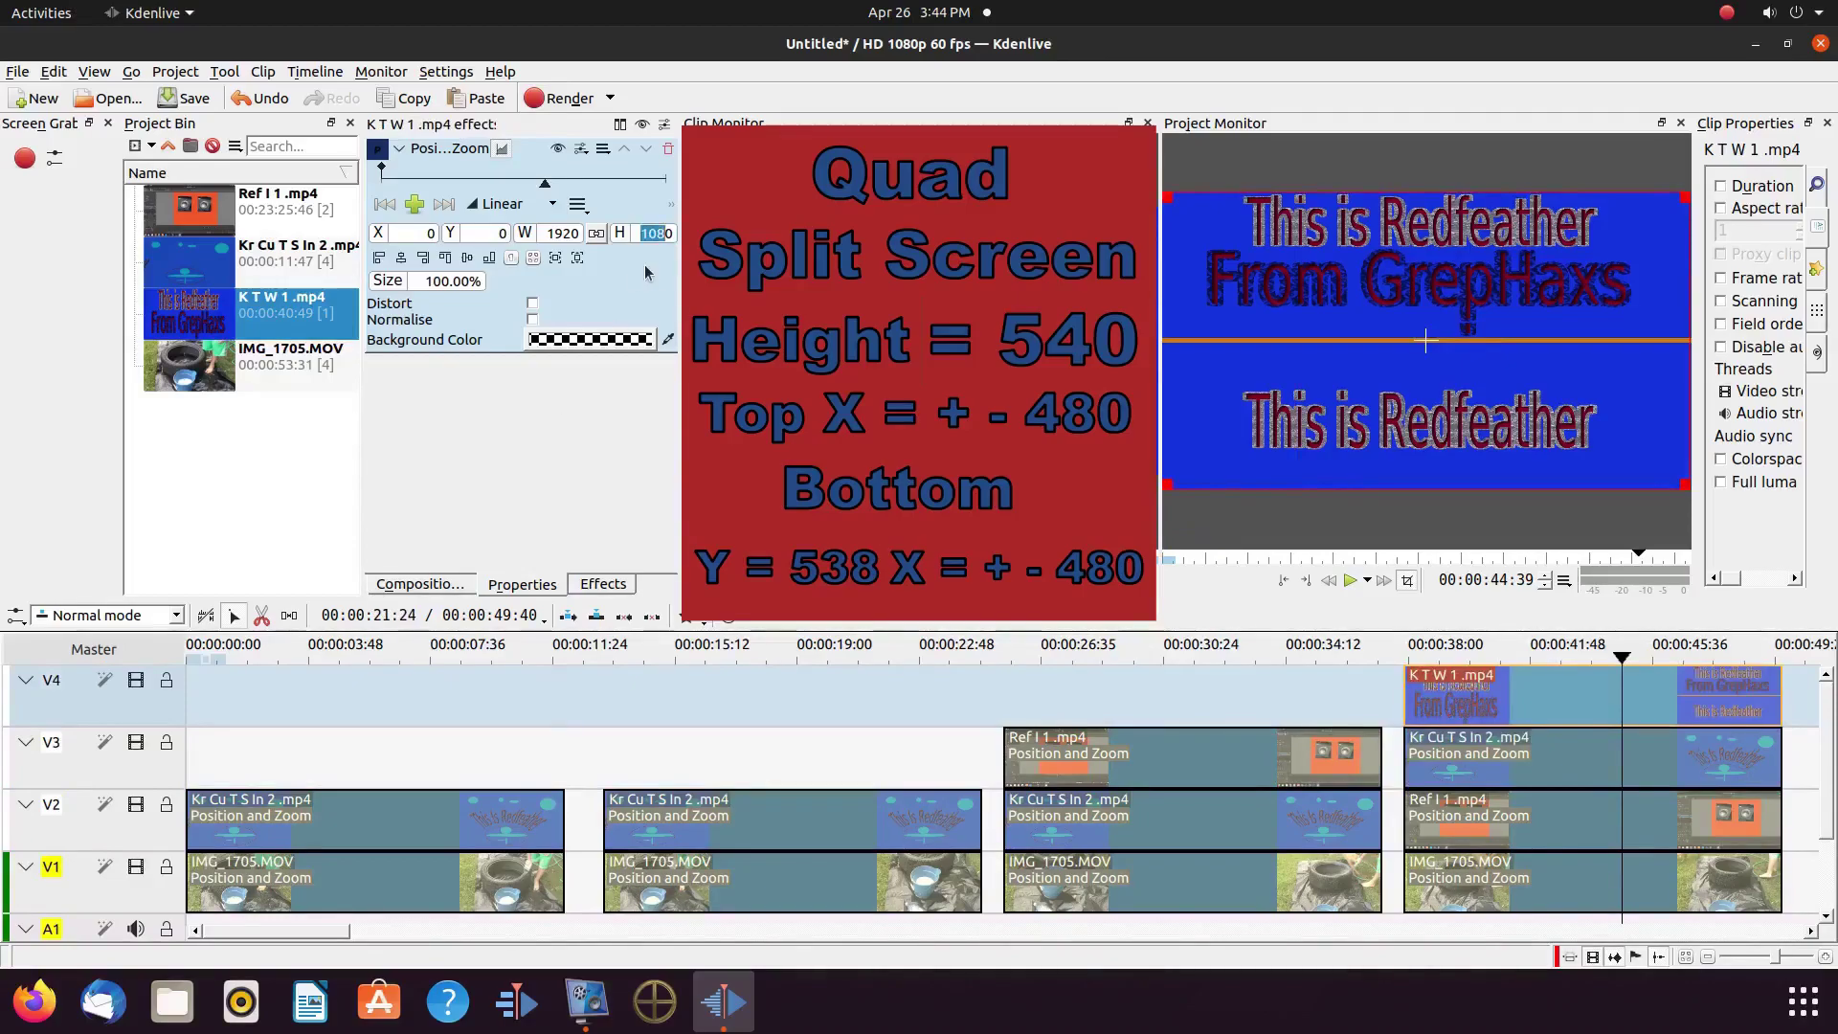
text(540)
key(Return)
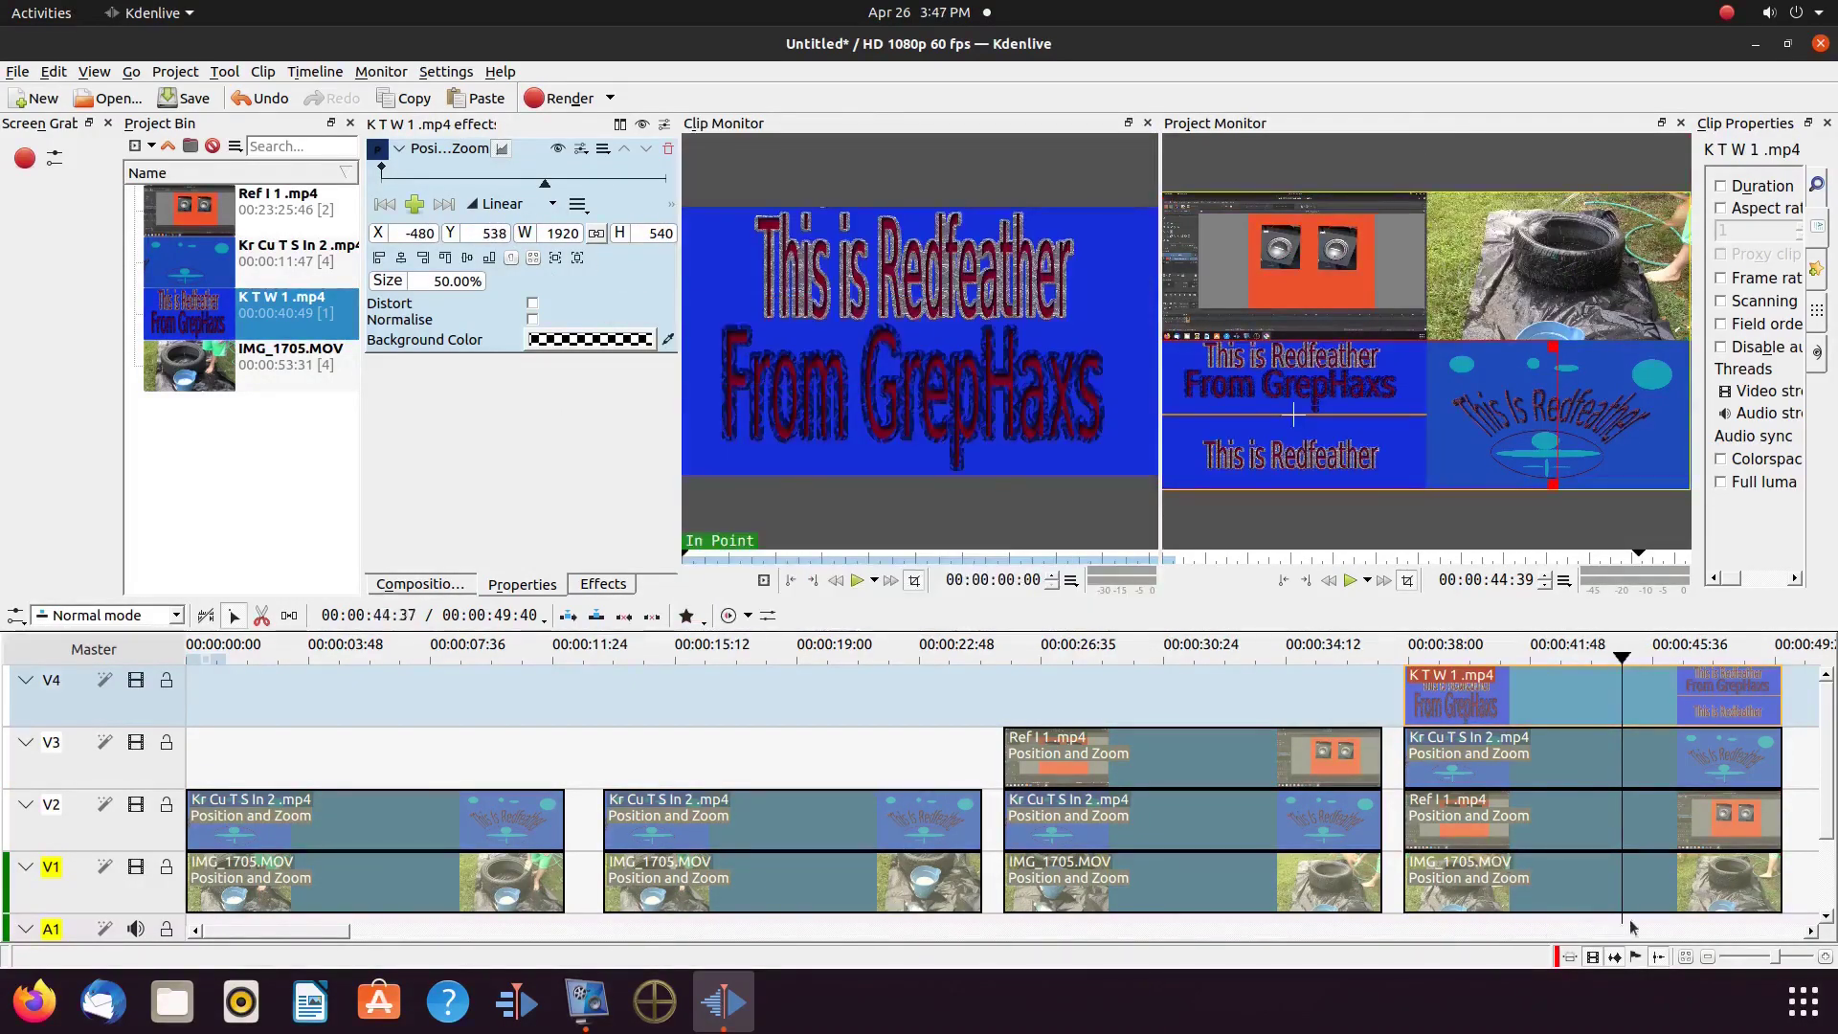
double_click(1585, 274)
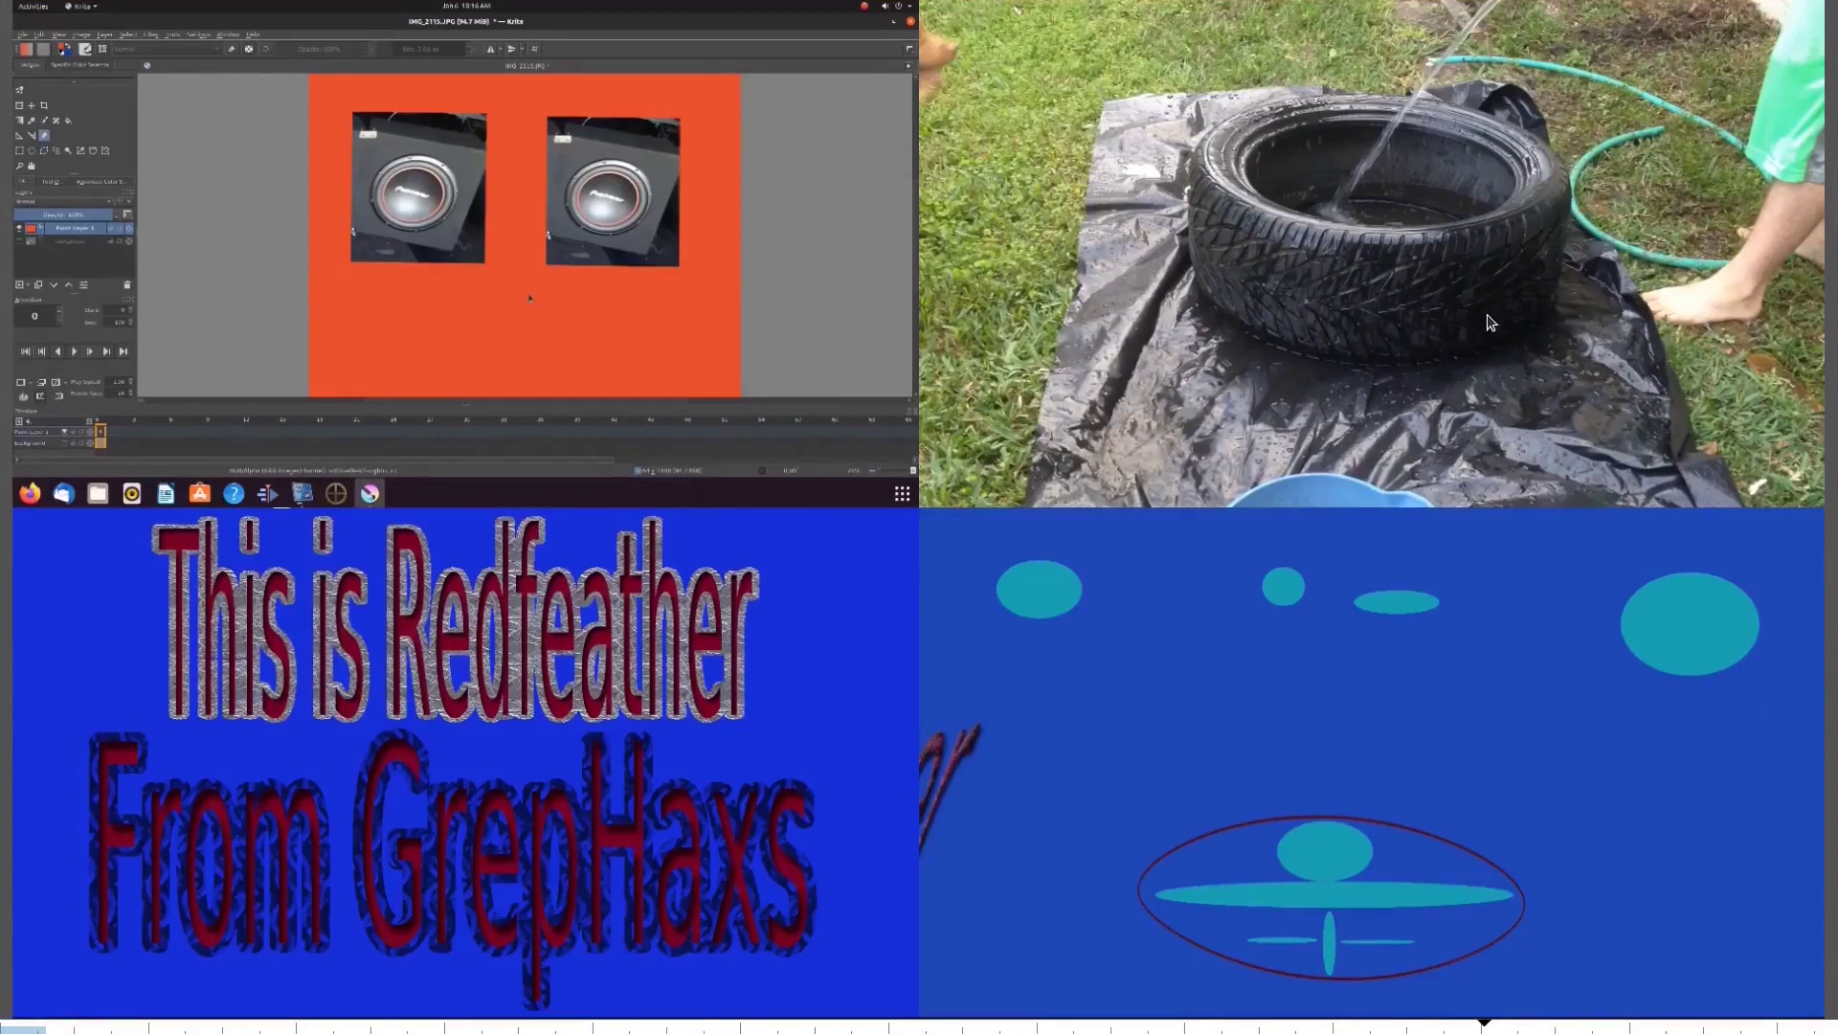
key(Escape)
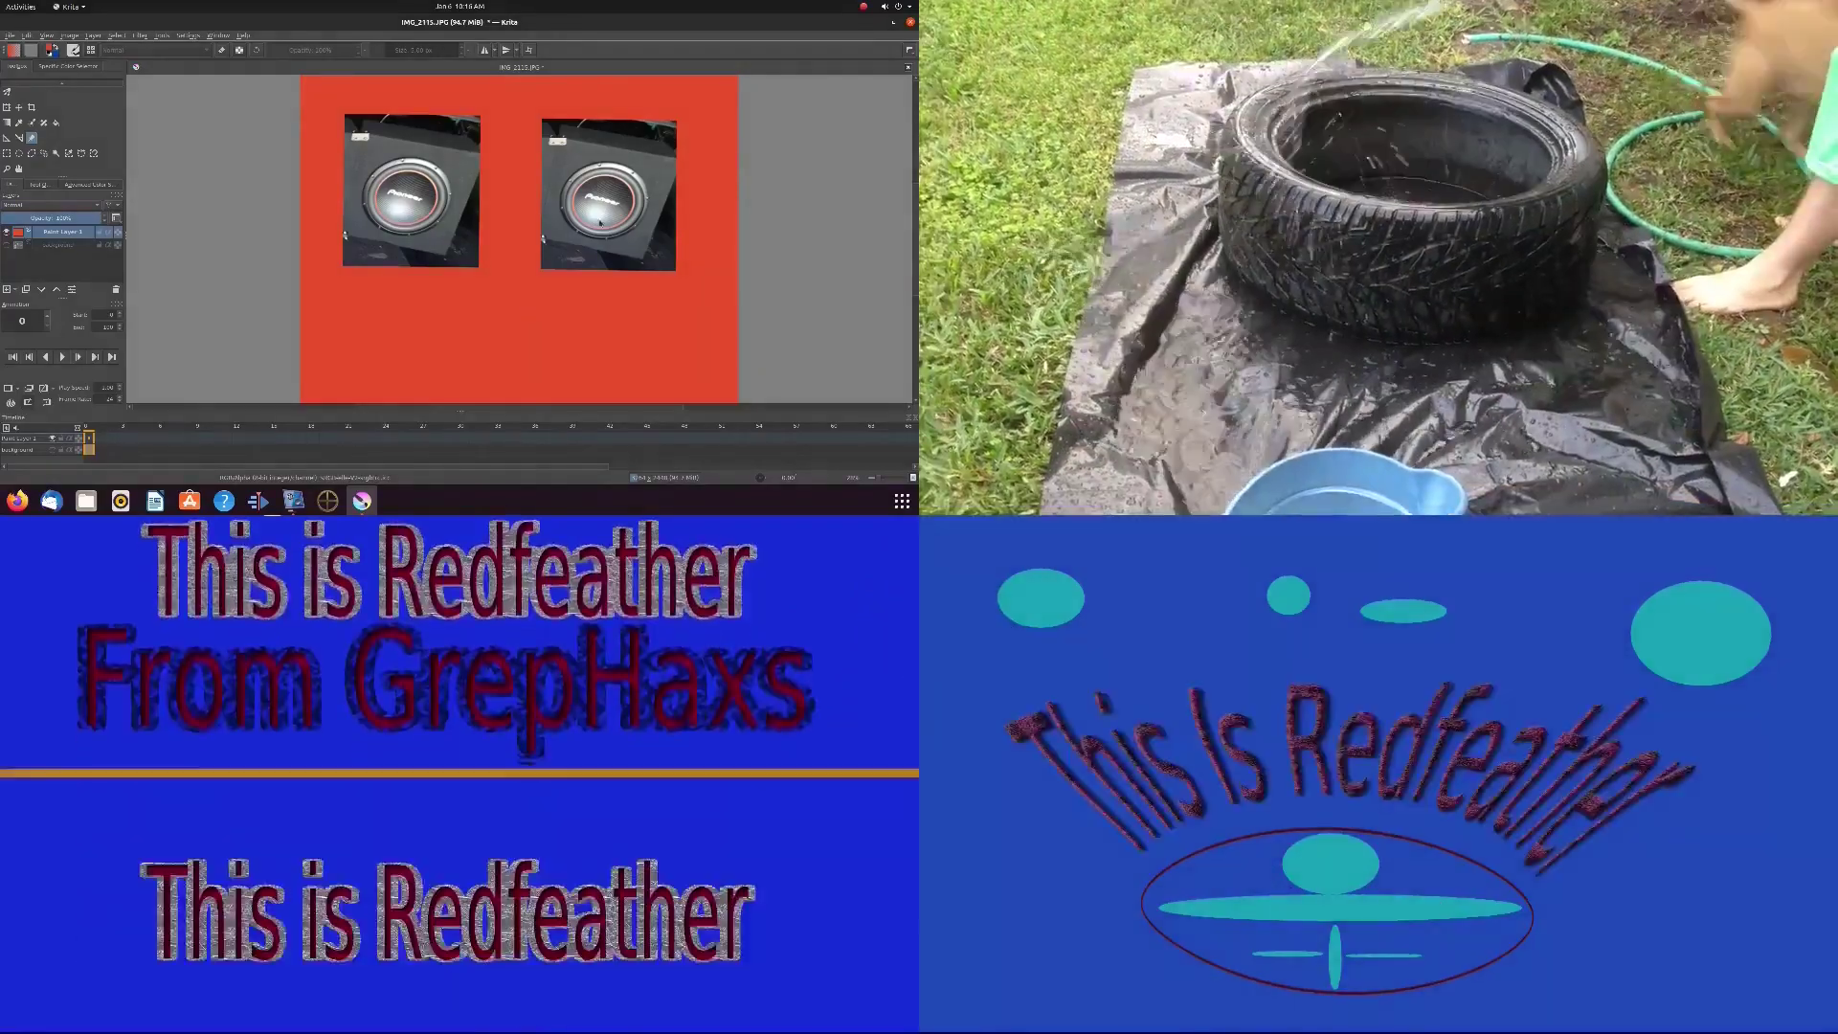
click(600, 222)
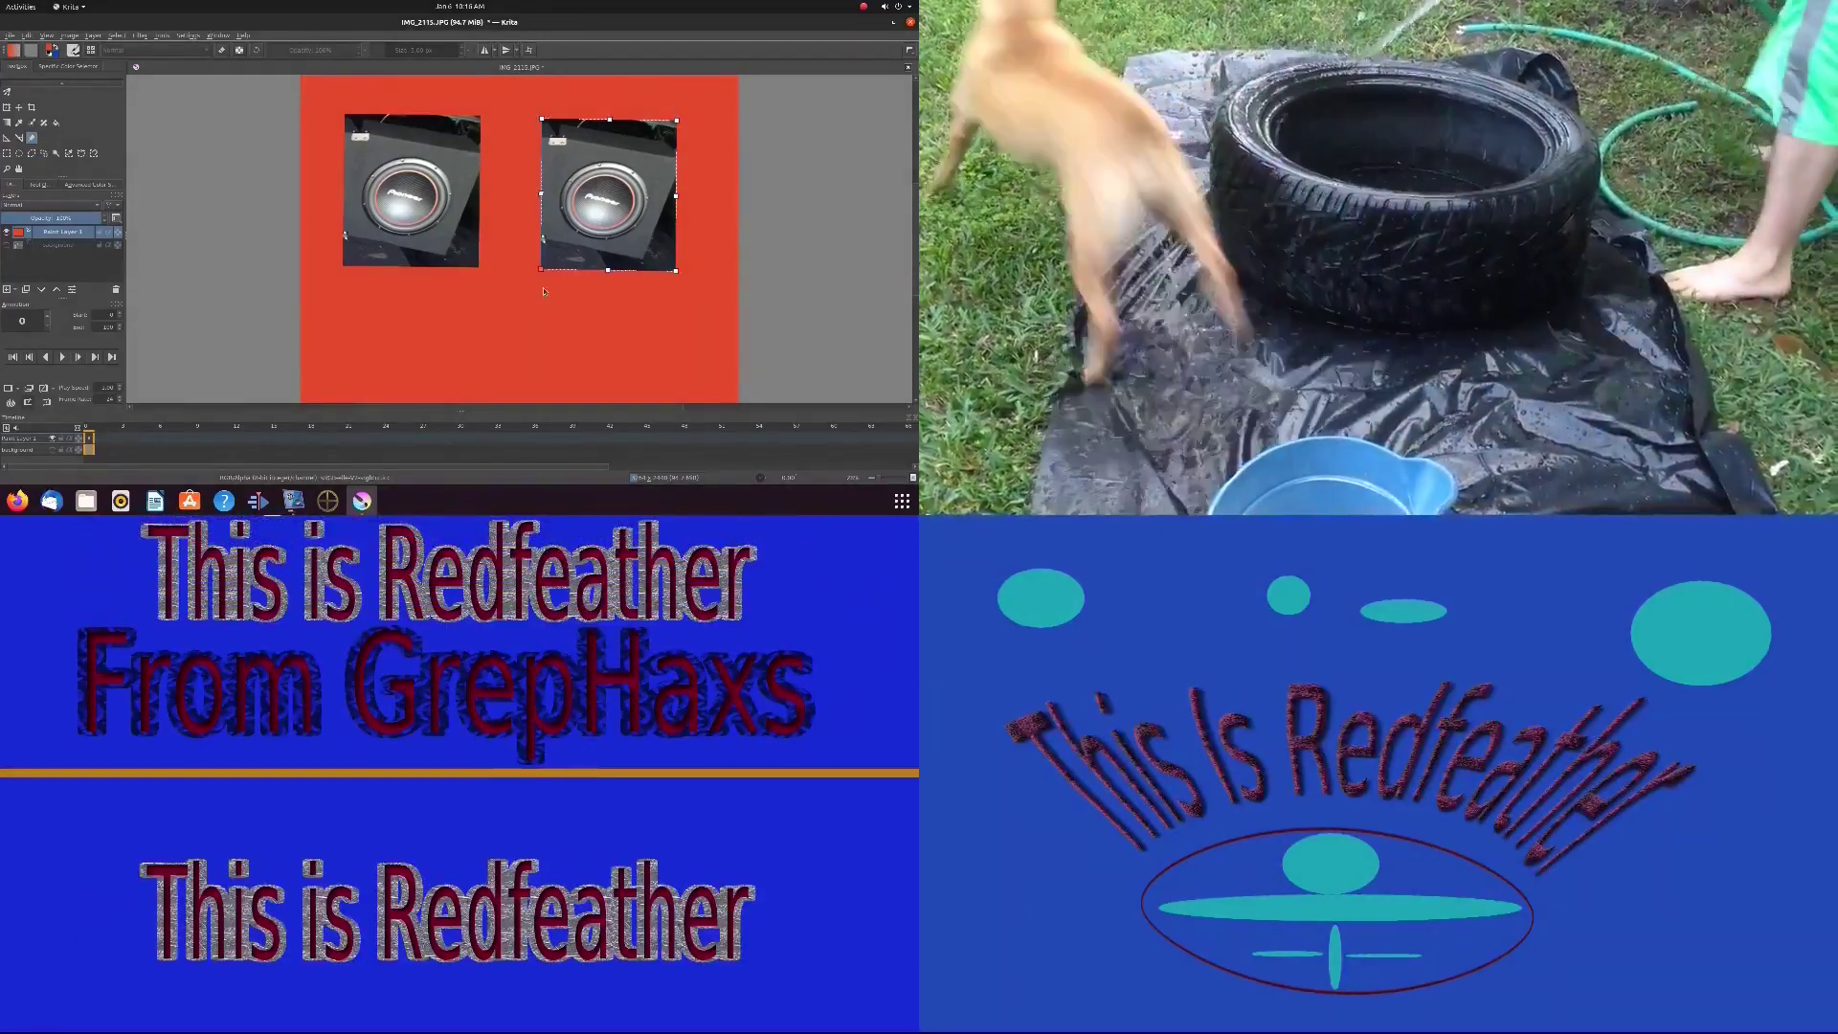